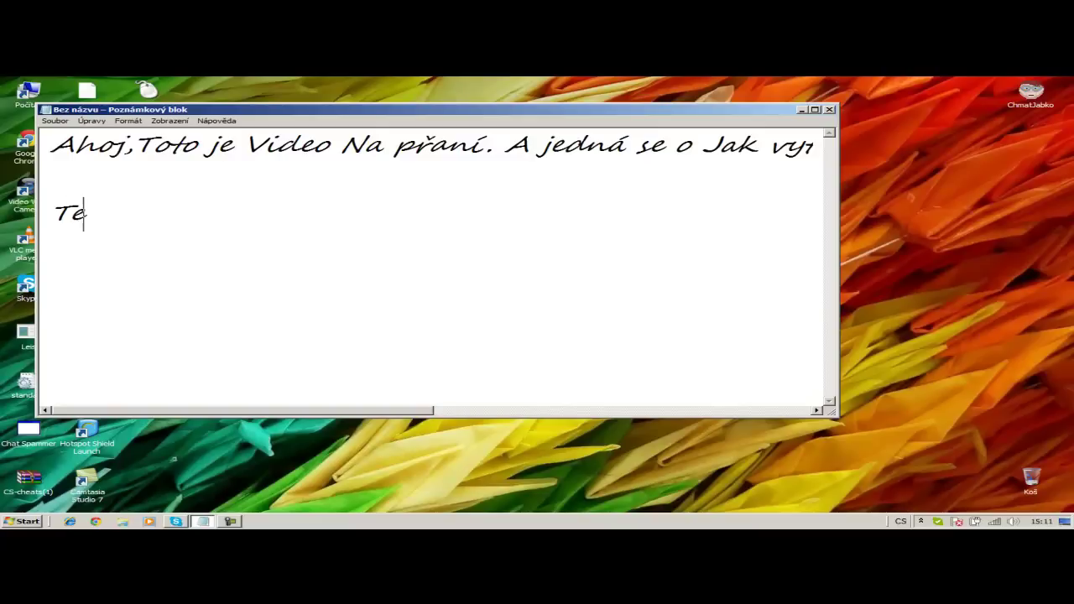
# - Type the lines crediting EMKO for the tutorial and 'Takže jde se na to.....' in Notepad
pyautogui.write('ií řp')
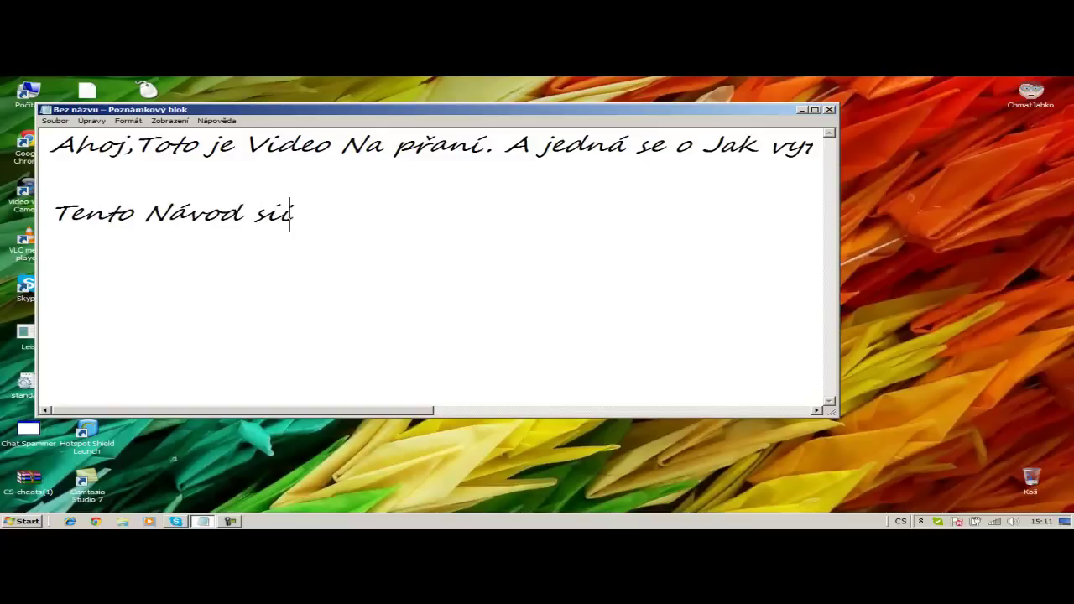
pyautogui.press('BackSpace')
pyautogui.press('BackSpace')
pyautogui.press('BackSpace')
pyautogui.press('BackSpace')
pyautogui.write('přál EMKO... ')
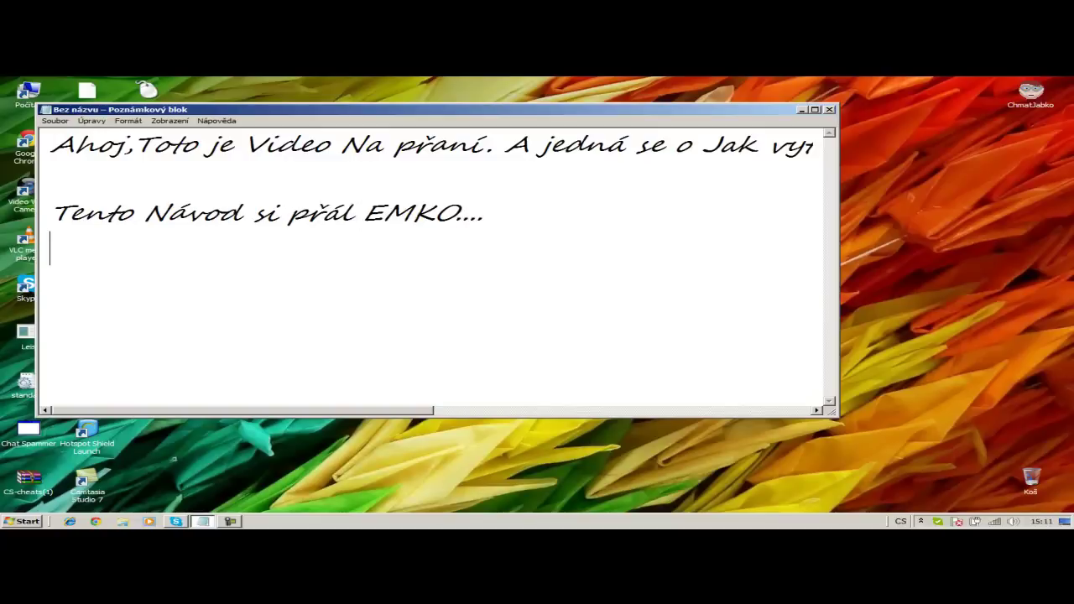
pyautogui.write('Takže jde se ')
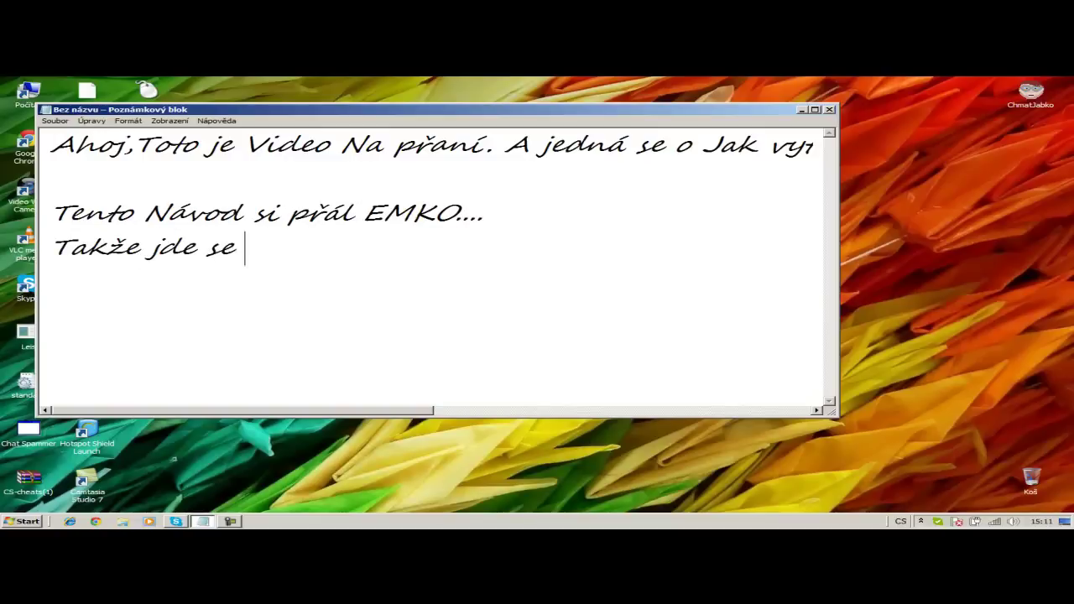
pyautogui.write('na to.....')
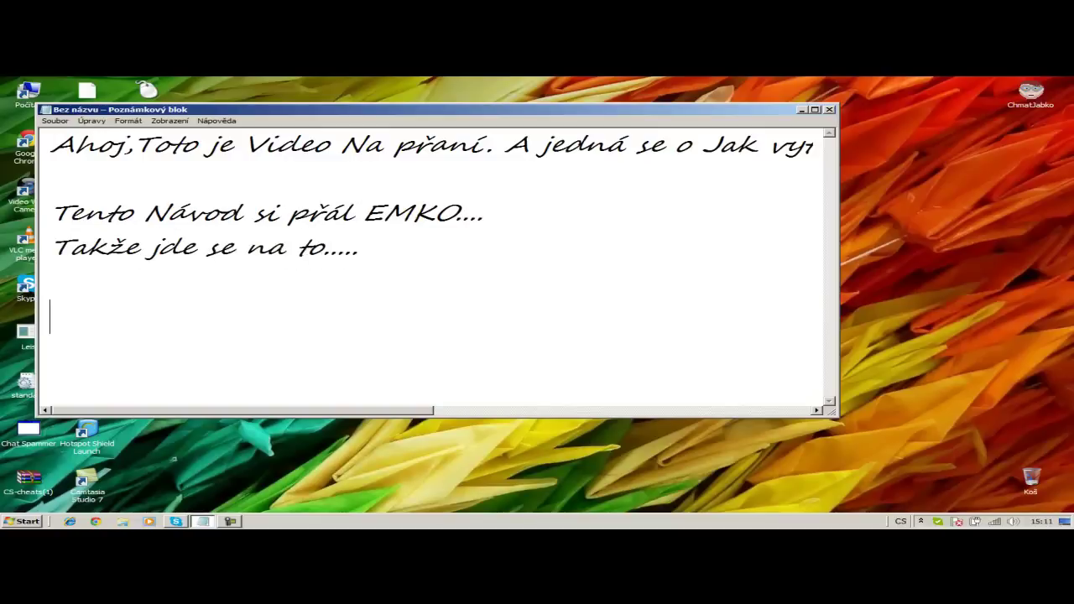
# - Minimize Notepad, check the Skype conversation, then hide it again
pyautogui.click(802, 110)
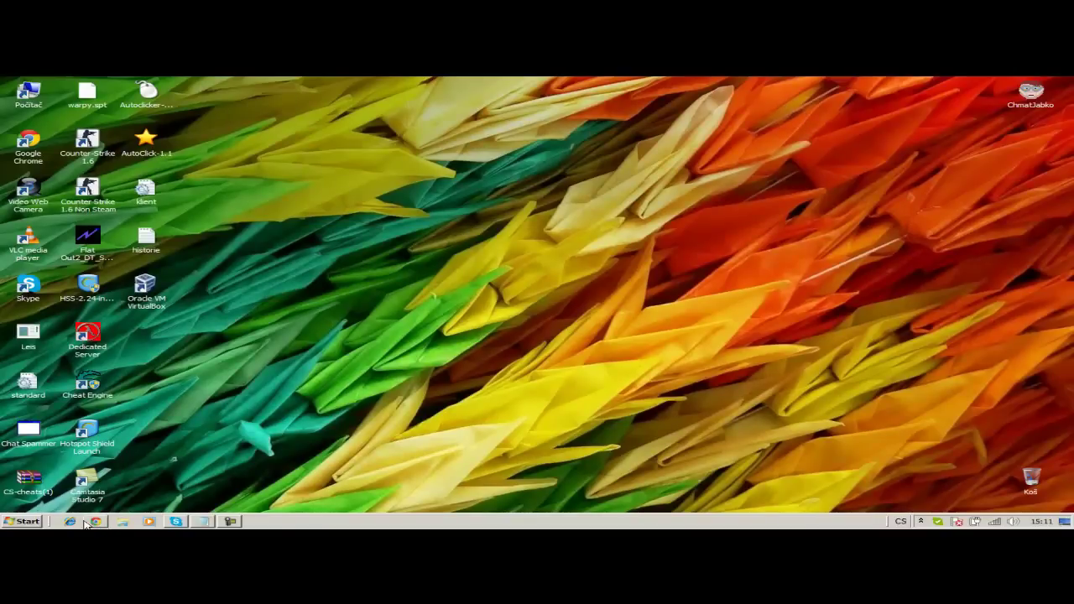
pyautogui.click(176, 521)
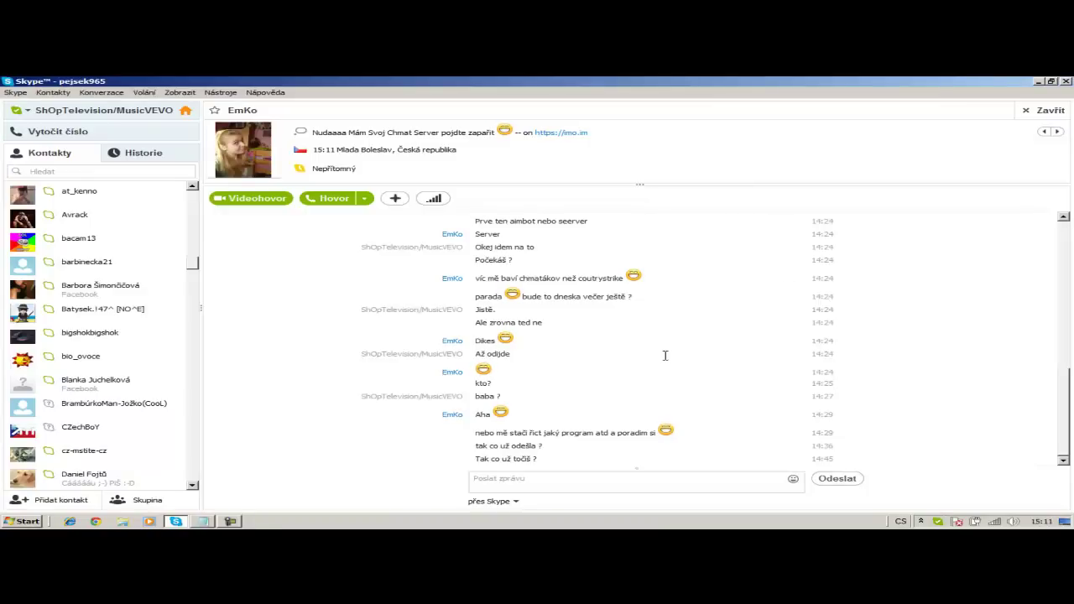
pyautogui.press('super+d')
# - Add the line 'Musíme si na to postahovat hodně věcí !!!' to the notes, then hide Notepad
pyautogui.click(208, 521)
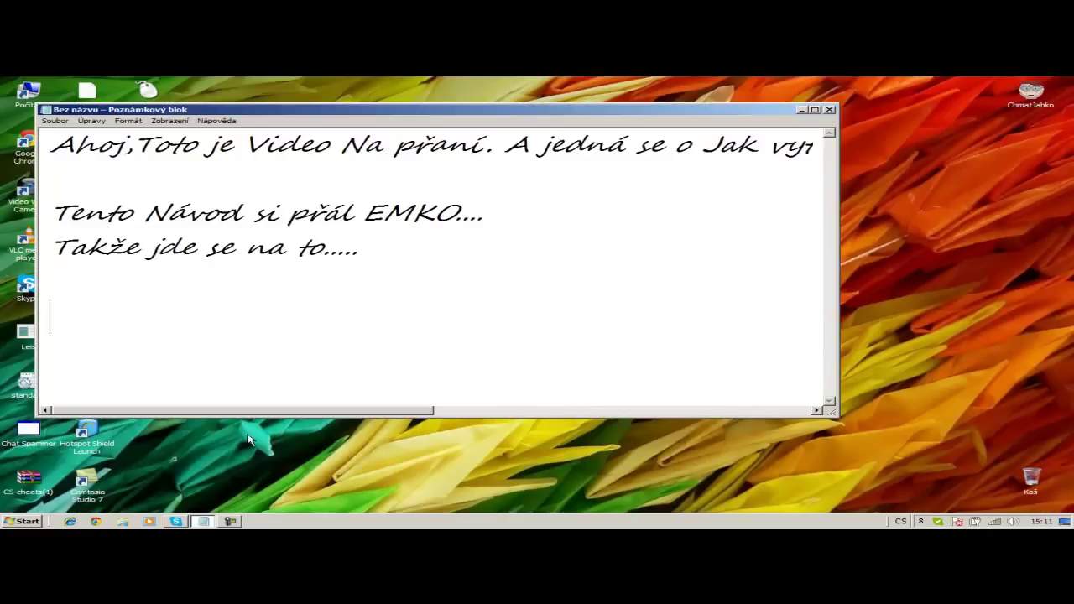
pyautogui.write('Musíme si n')
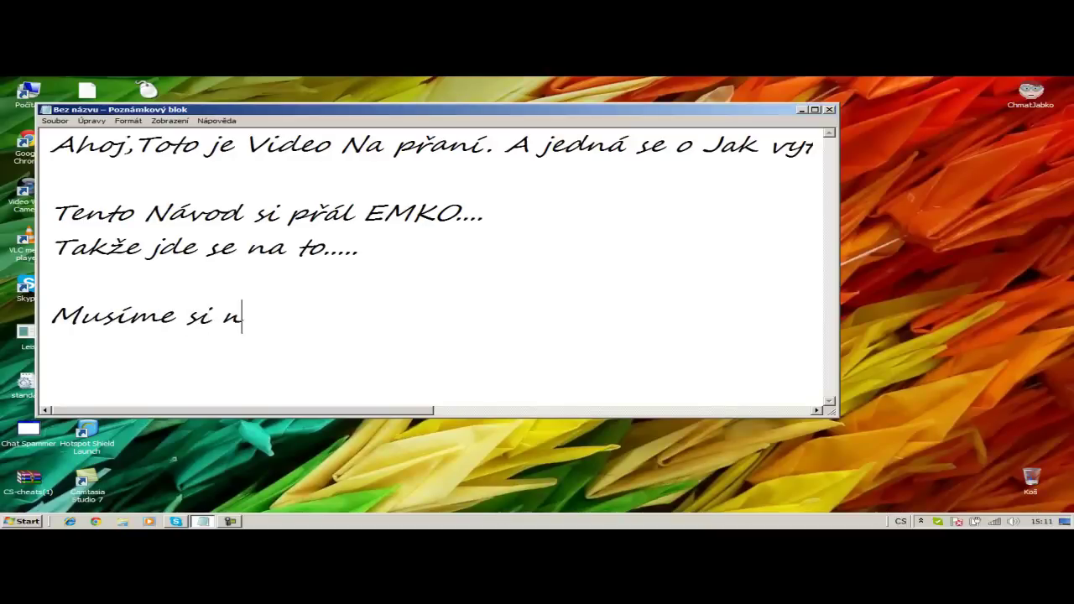
pyautogui.write('a to postah')
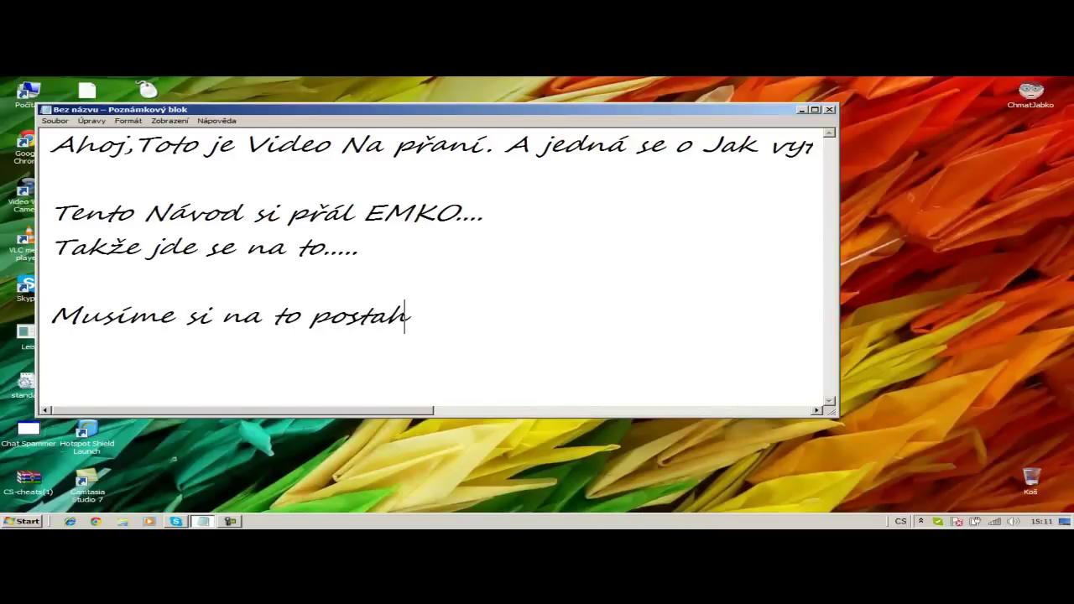
pyautogui.write('ovat hodně věco')
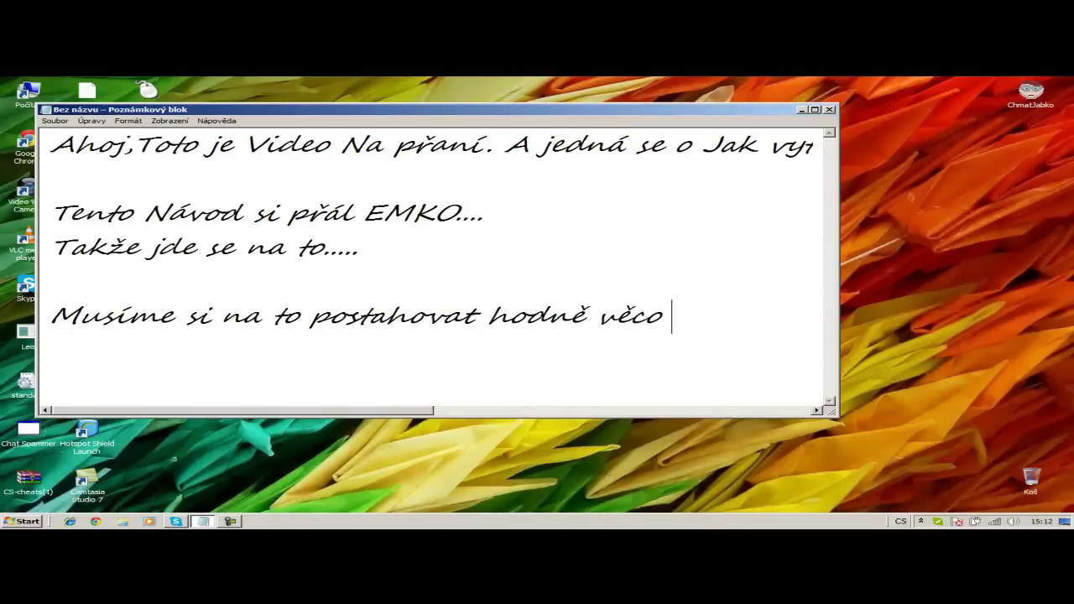
pyautogui.press('BackSpace')
pyautogui.write('í !!!')
pyautogui.click(802, 110)
# - Open Internet Explorer and go to stahuj.centrum.cz
pyautogui.click(70, 521)
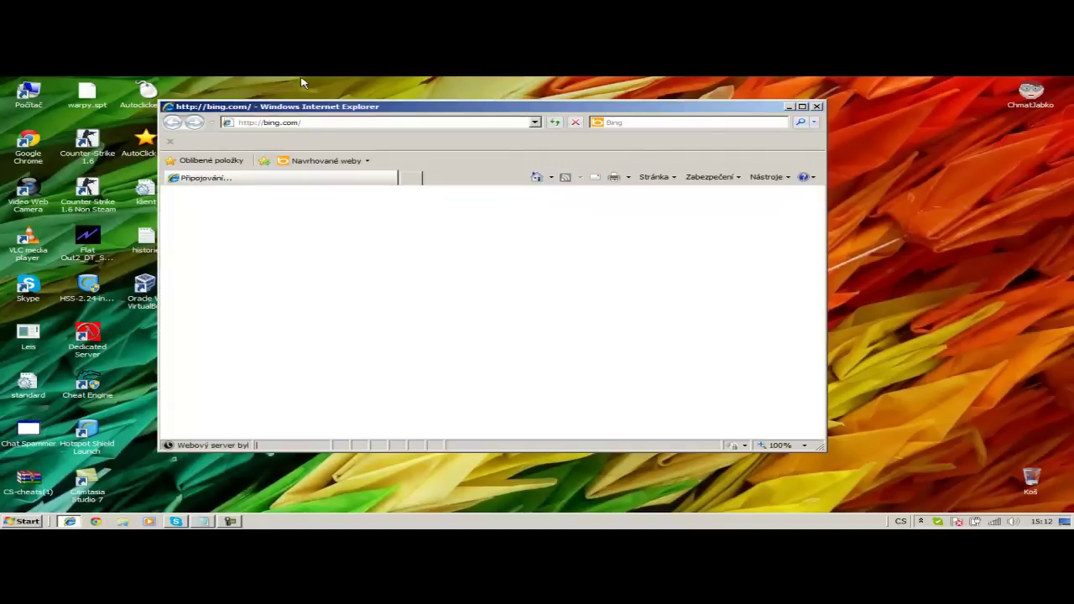
pyautogui.click(440, 122)
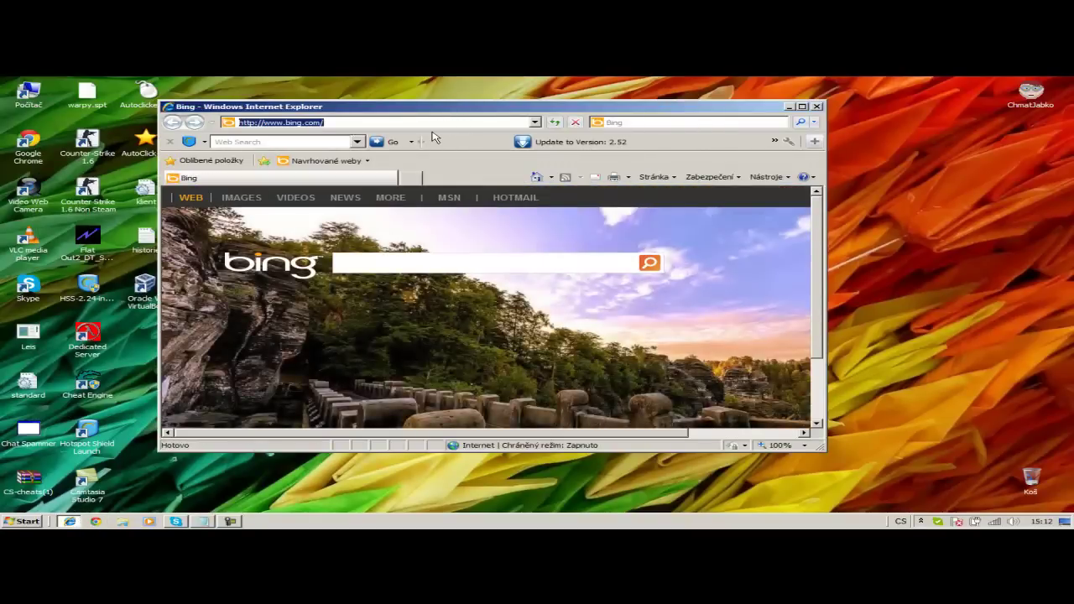
pyautogui.write('stahu')
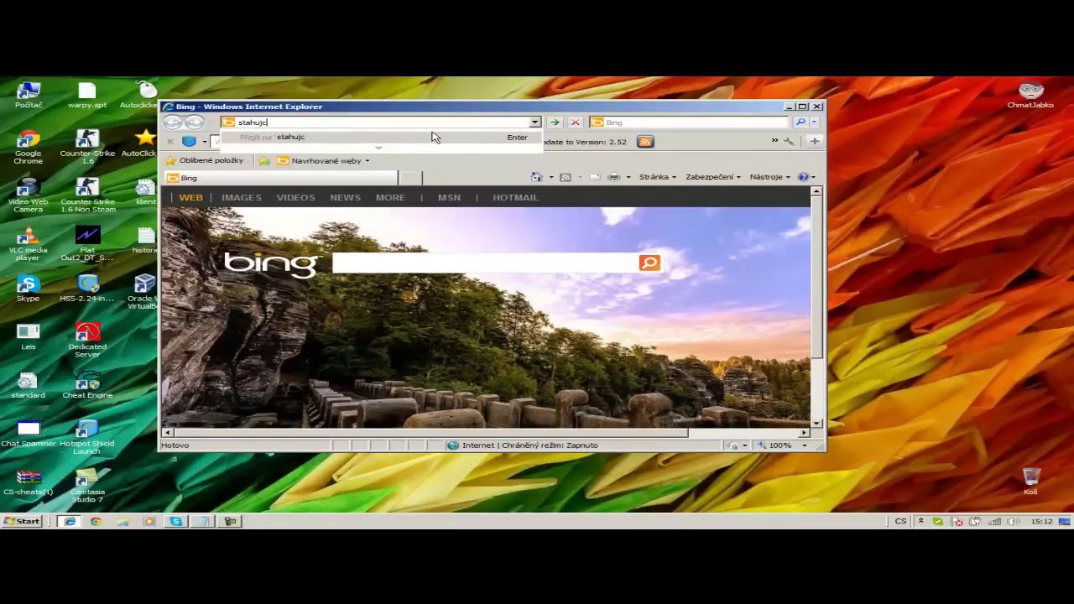
pyautogui.write('j.centrum.cz')
pyautogui.click(434, 137)
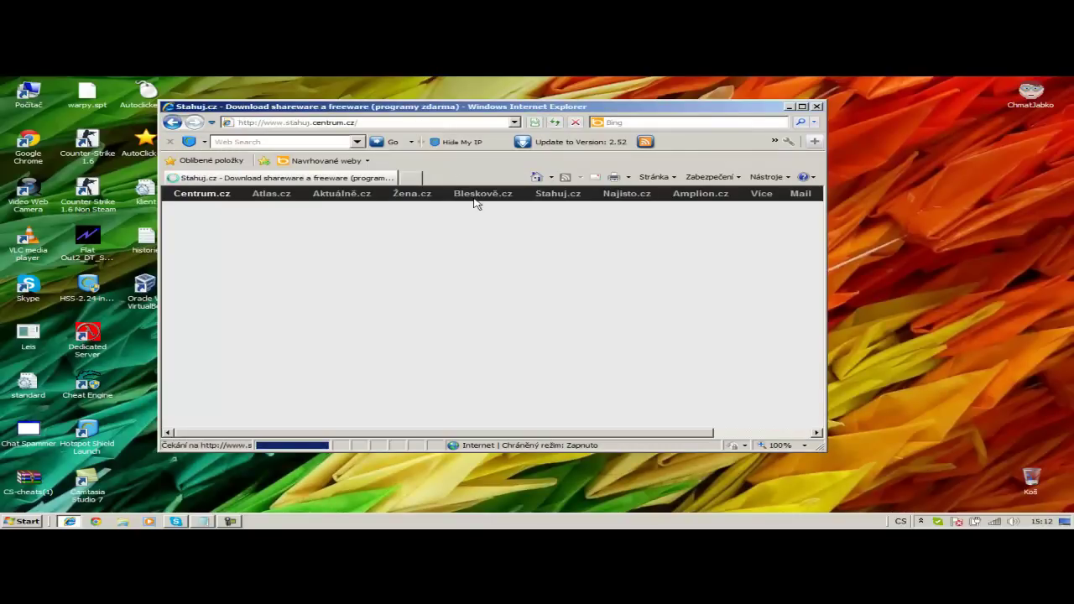
# - Search Stahuj.cz for 'Smart port' and open the Smart Port Forwarding 1.0 page
pyautogui.click(554, 296)
pyautogui.write('po')
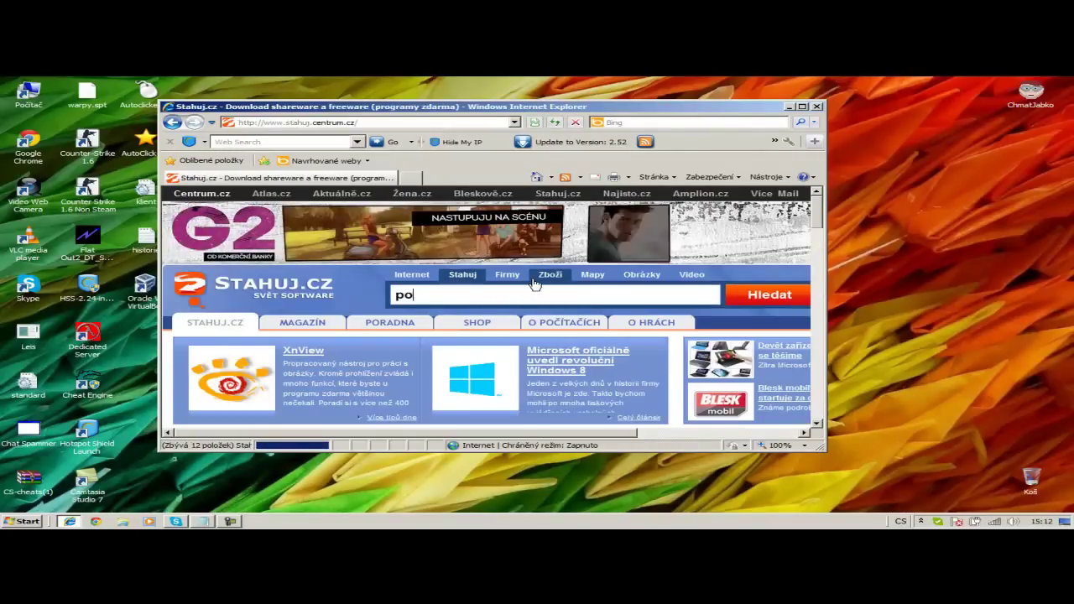
pyautogui.write('rt sma')
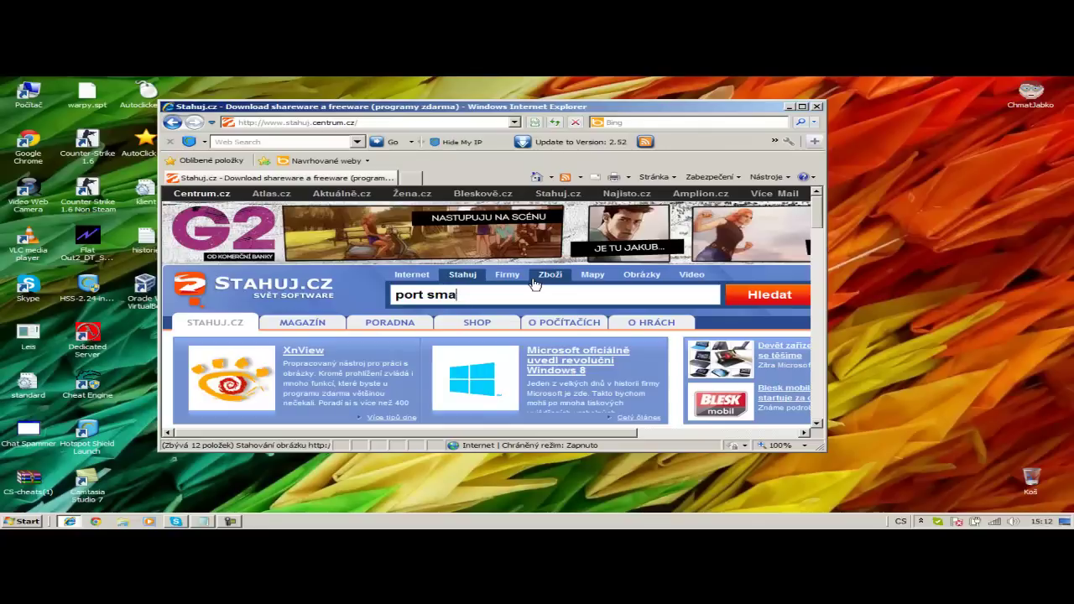
pyautogui.write('tr')
pyautogui.press('Return')
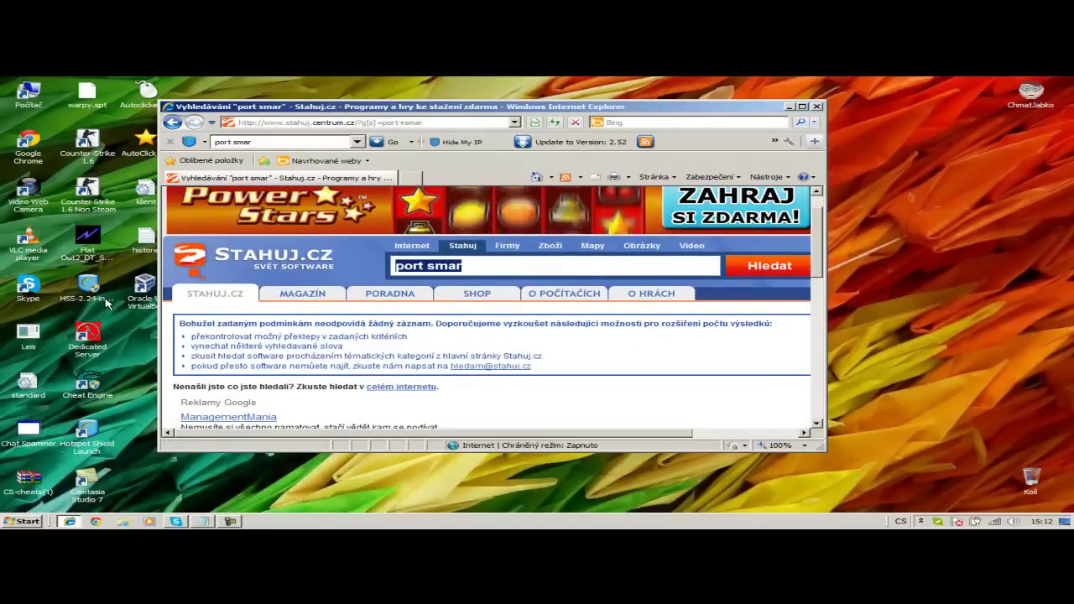
pyautogui.write('Smart port')
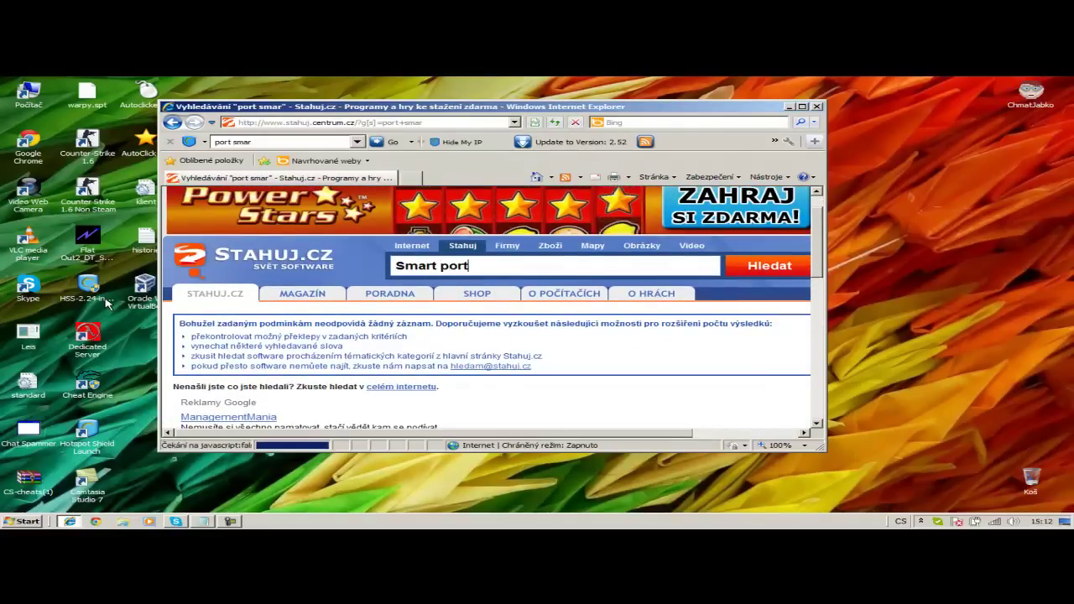
pyautogui.press('Return')
pyautogui.scroll(-3, 408, 310)
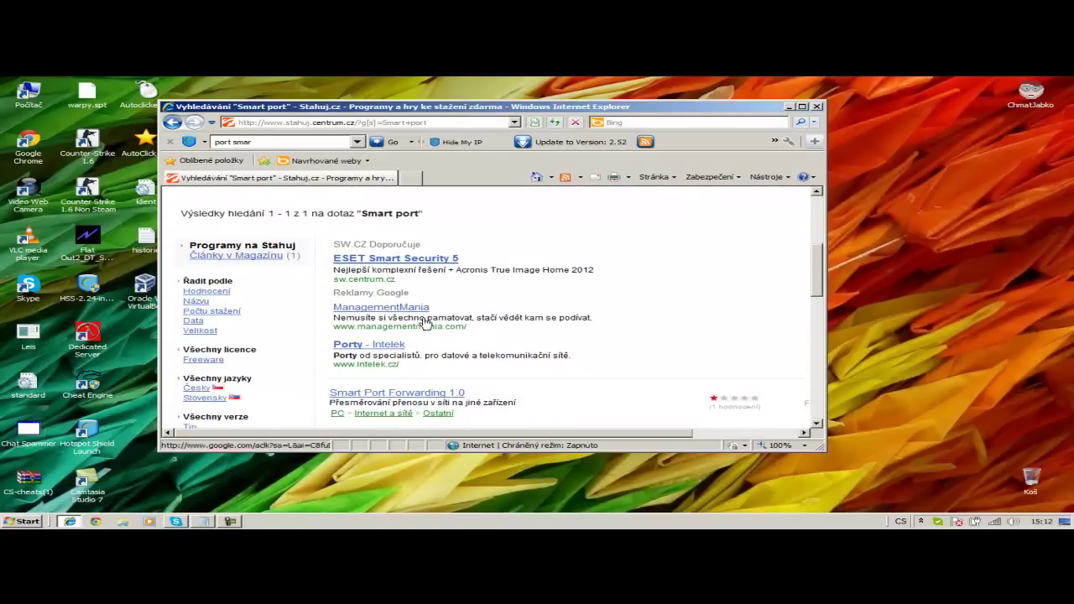
pyautogui.moveTo(475, 398); pyautogui.dragTo(318, 391)
pyautogui.click(352, 393)
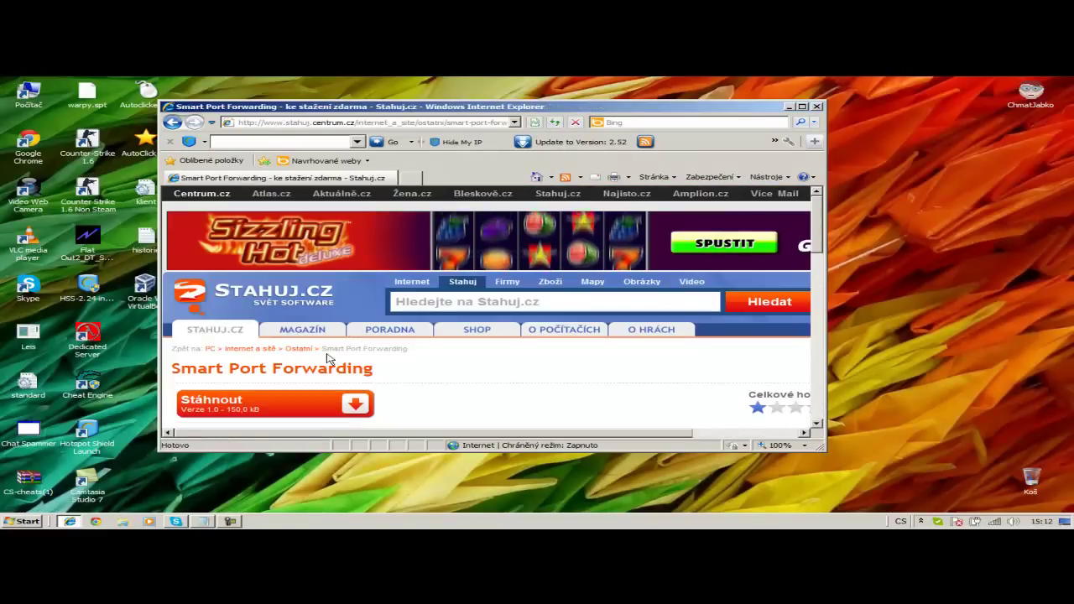
# - Download Smart Port Forwarding, allowing it, and save spf.zip to Downloads
pyautogui.click(298, 415)
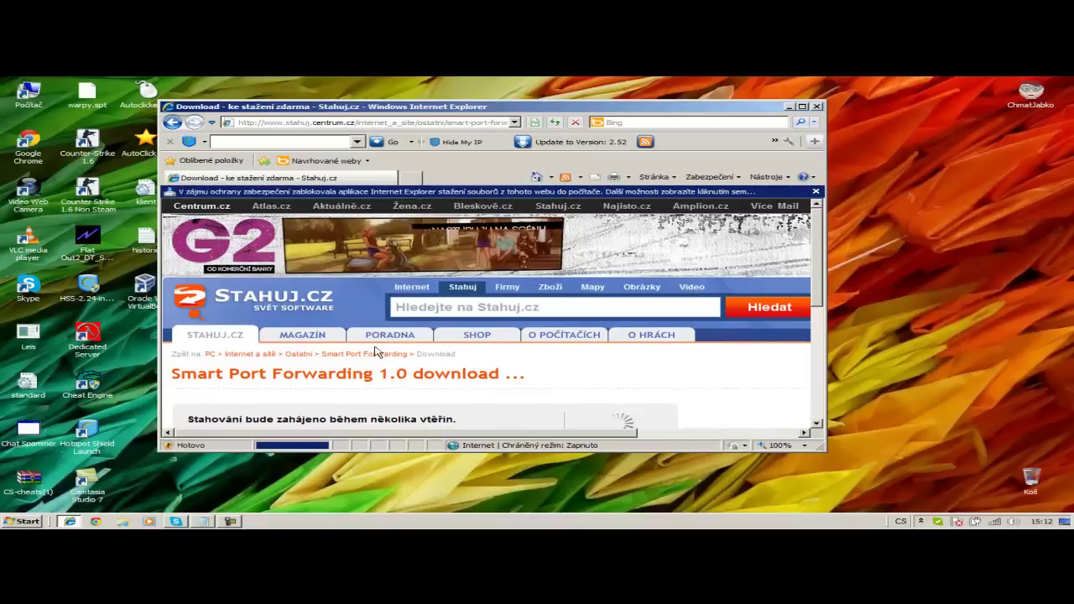
pyautogui.click(419, 191)
pyautogui.click(445, 203)
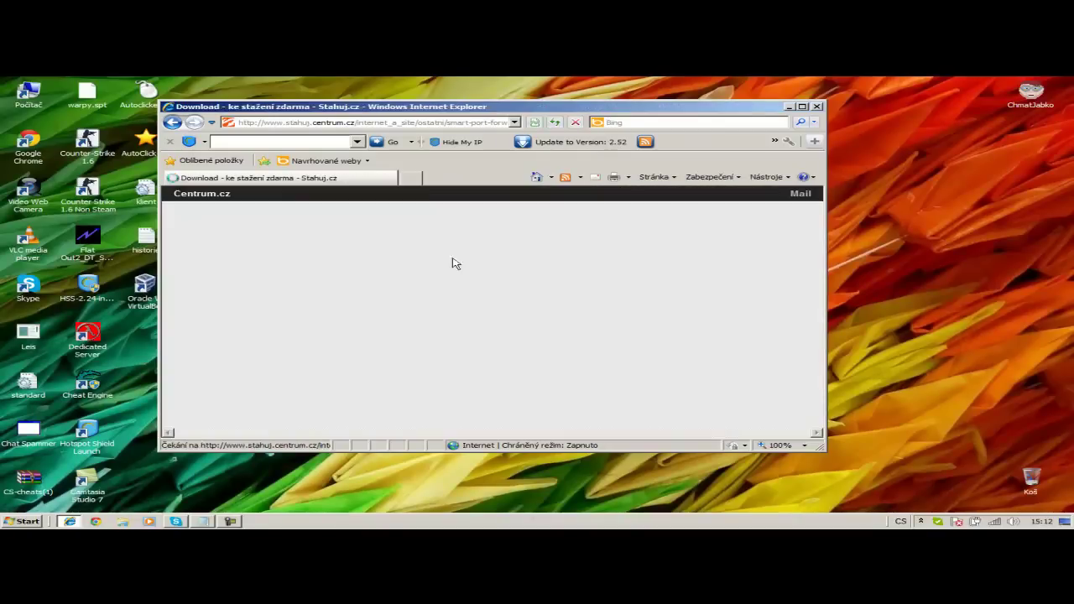
pyautogui.click(578, 304)
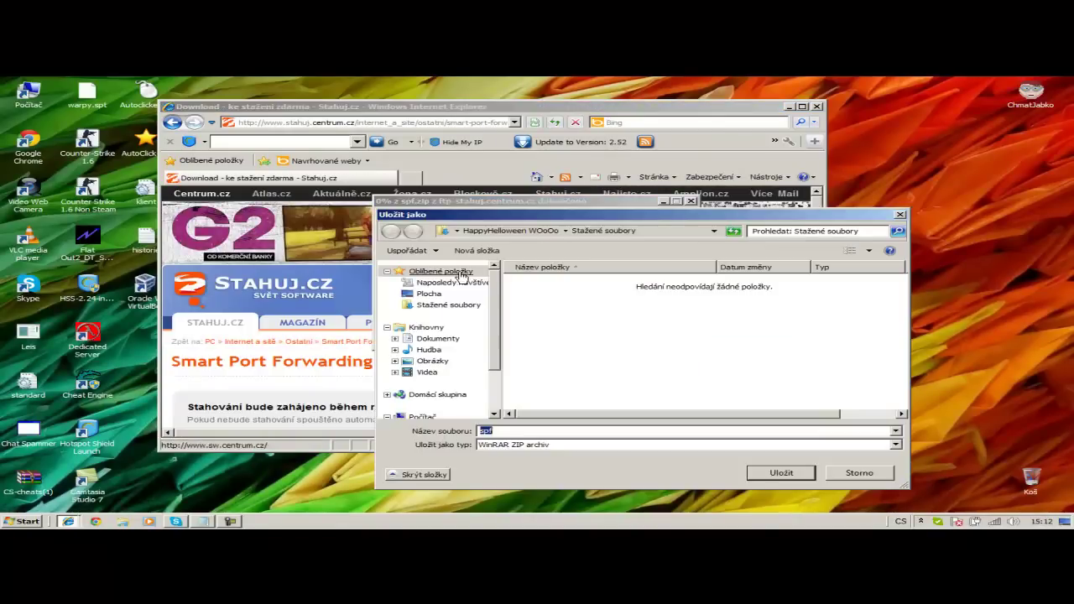
pyautogui.click(781, 473)
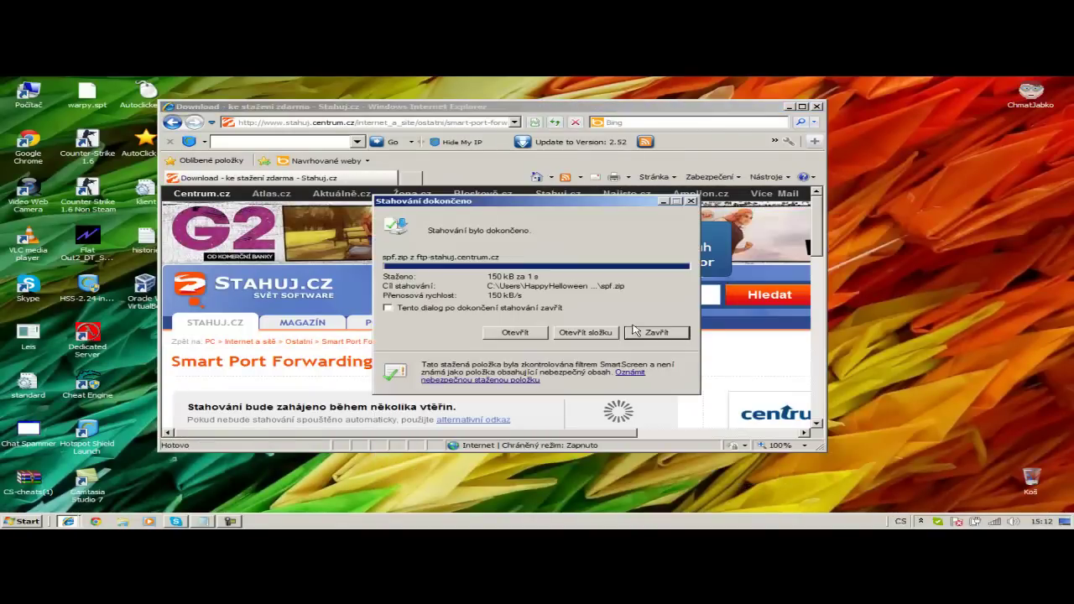
pyautogui.click(659, 332)
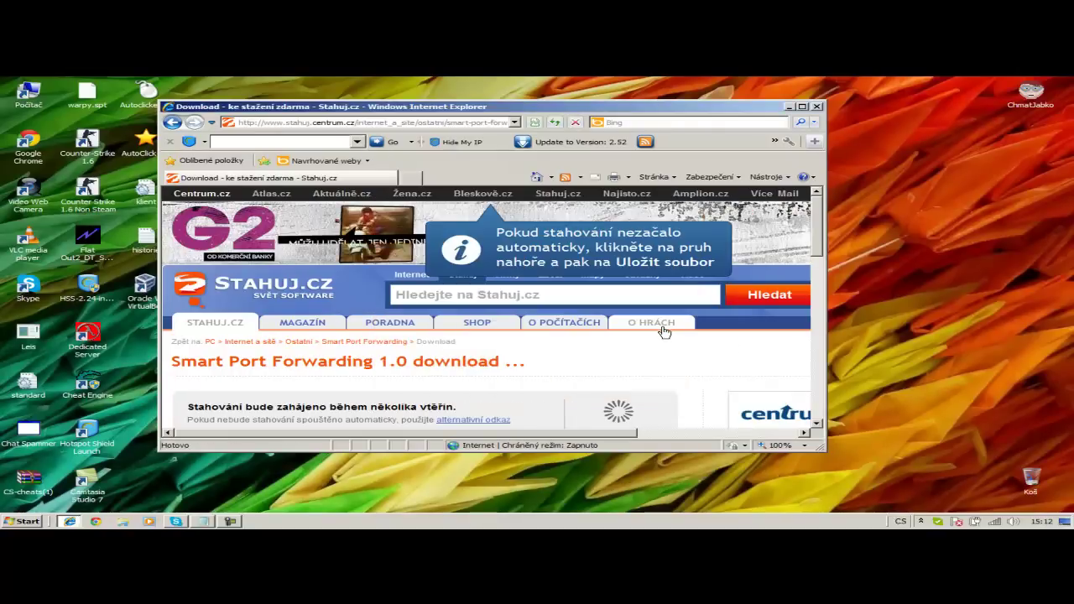
# - Minimize the browser and add the note about creating new hardware and using Czechboy's IP
pyautogui.click(788, 108)
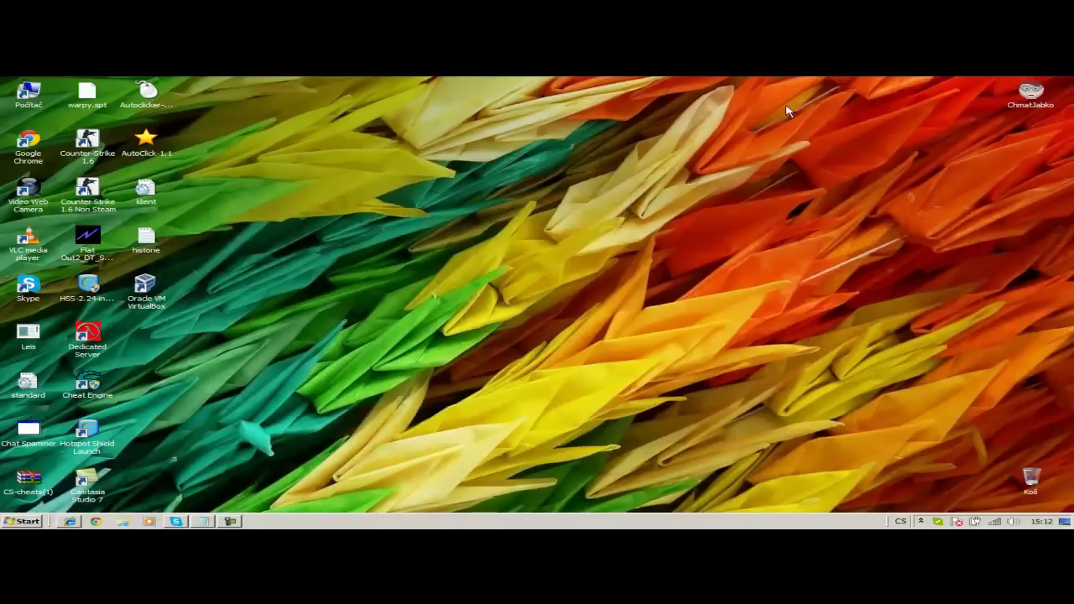
pyautogui.click(201, 521)
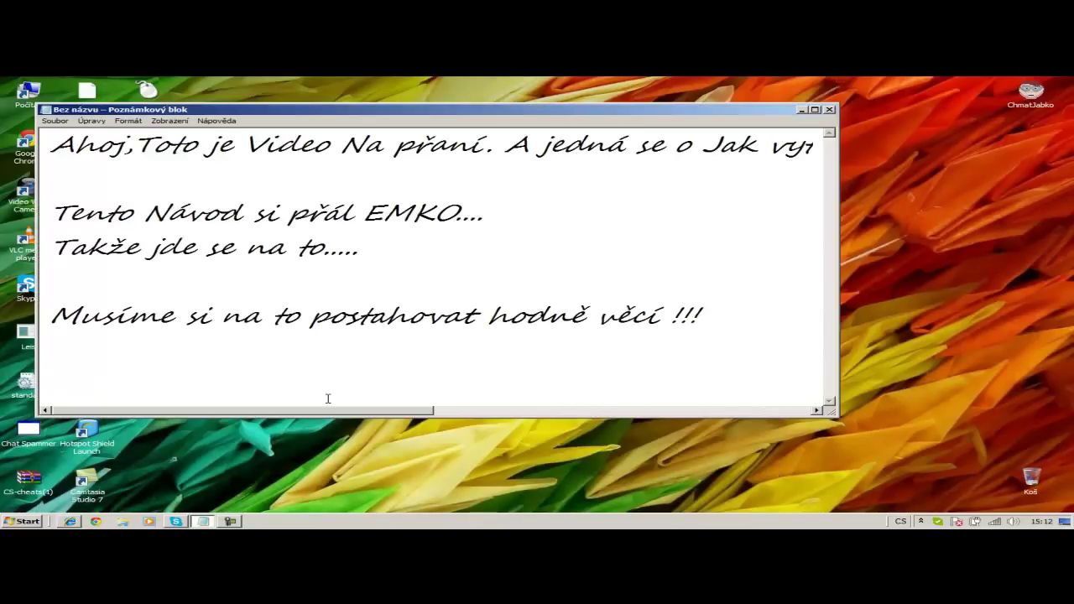
pyautogui.write('A nyní')
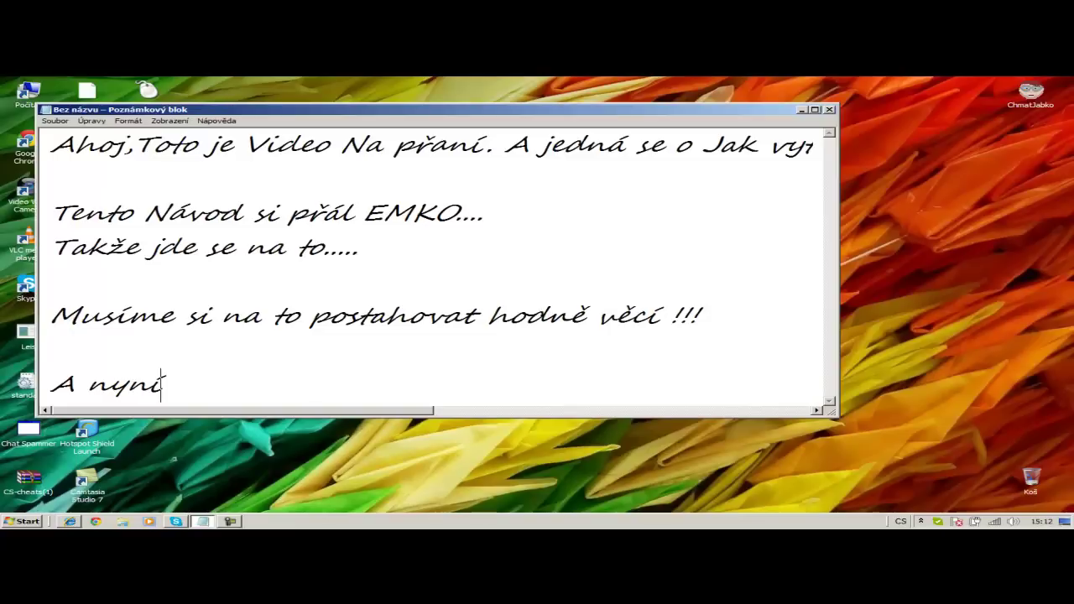
pyautogui.write(' si opíšeme do')
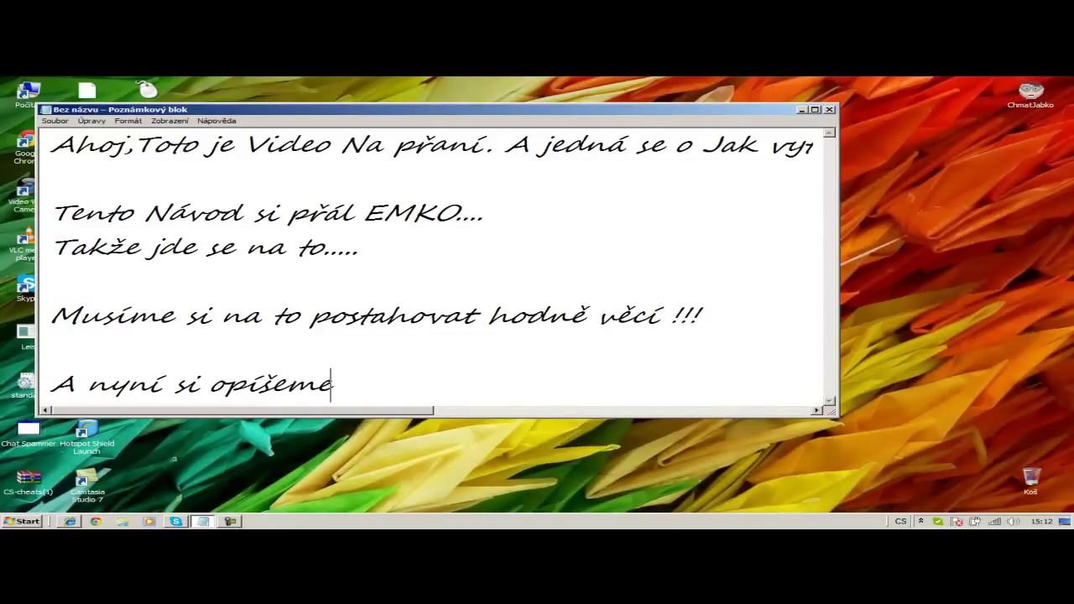
pyautogui.press('BackSpace')
pyautogui.press('BackSpace')
pyautogui.write('a vytvoříme novej')
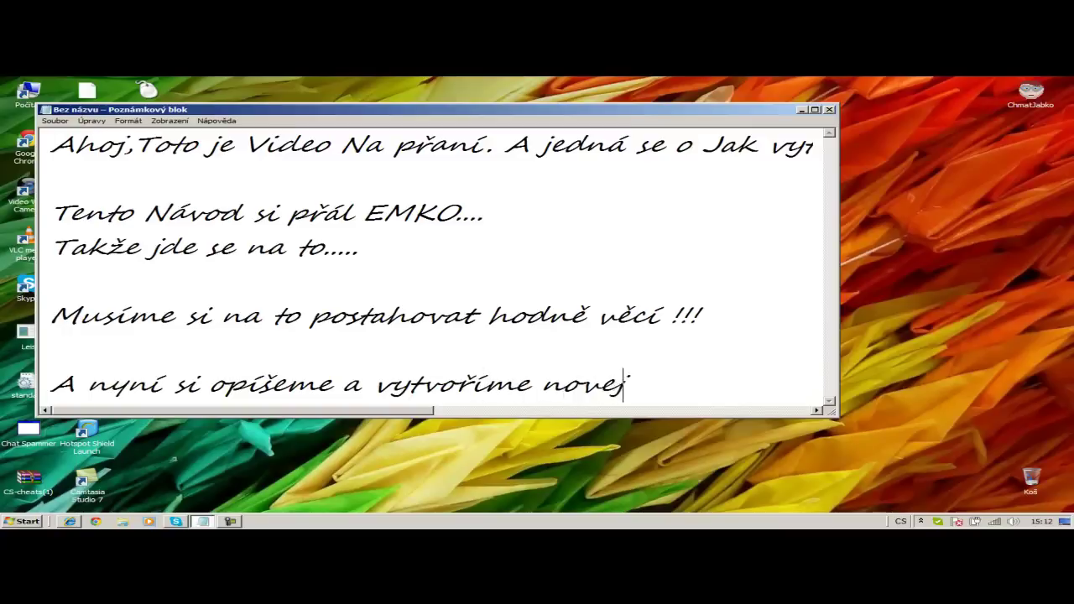
pyautogui.write(' hardware ')
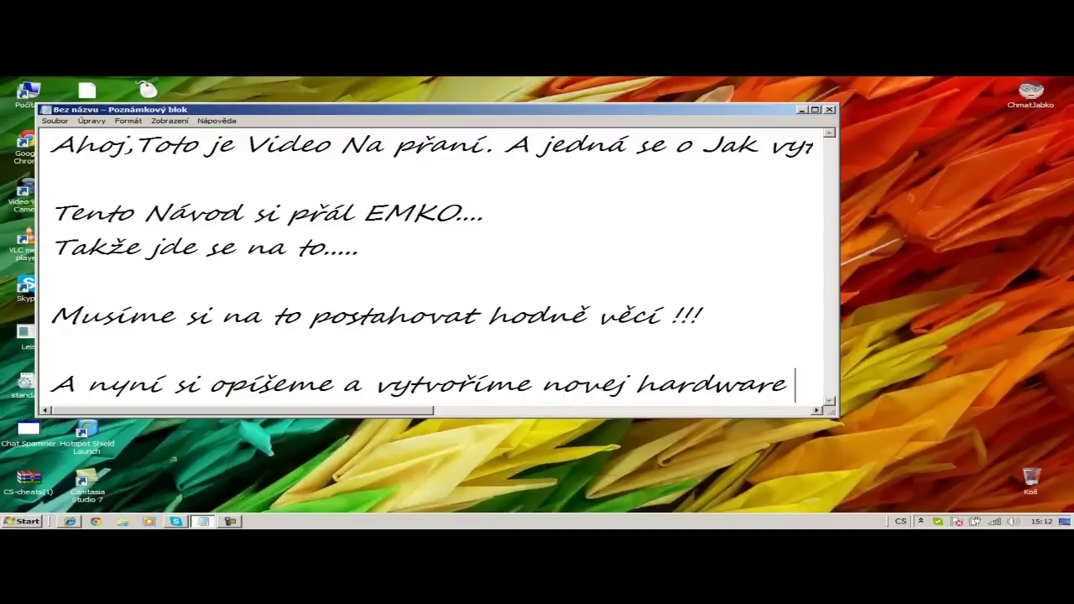
pyautogui.write('na')
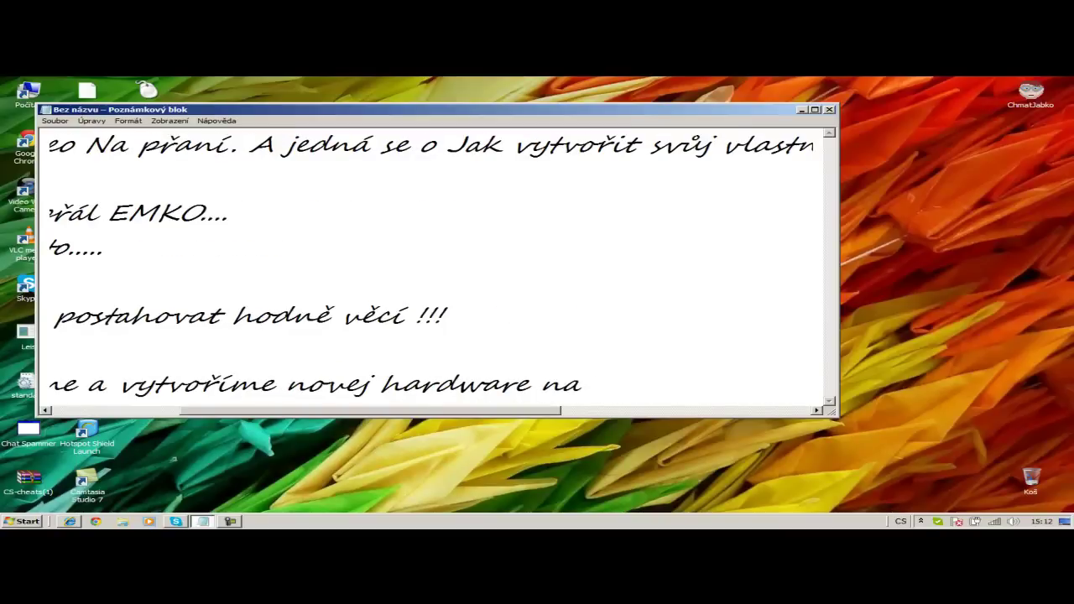
pyautogui.press('BackSpace')
pyautogui.press('BackSpace')
pyautogui.write('a tám si dá')
pyautogui.write('me ')
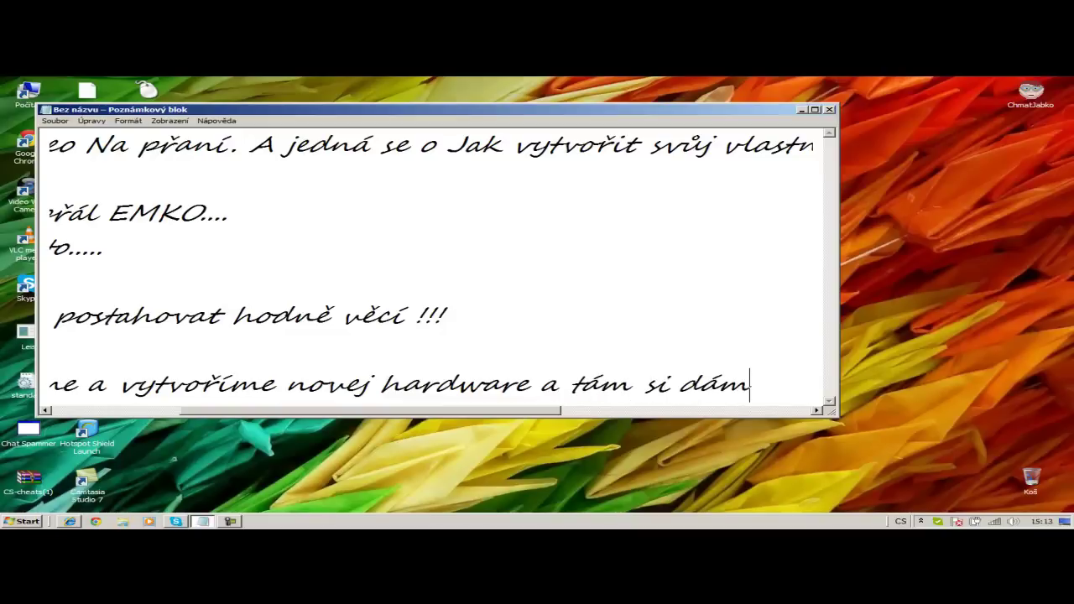
pyautogui.write('IP Od Cze')
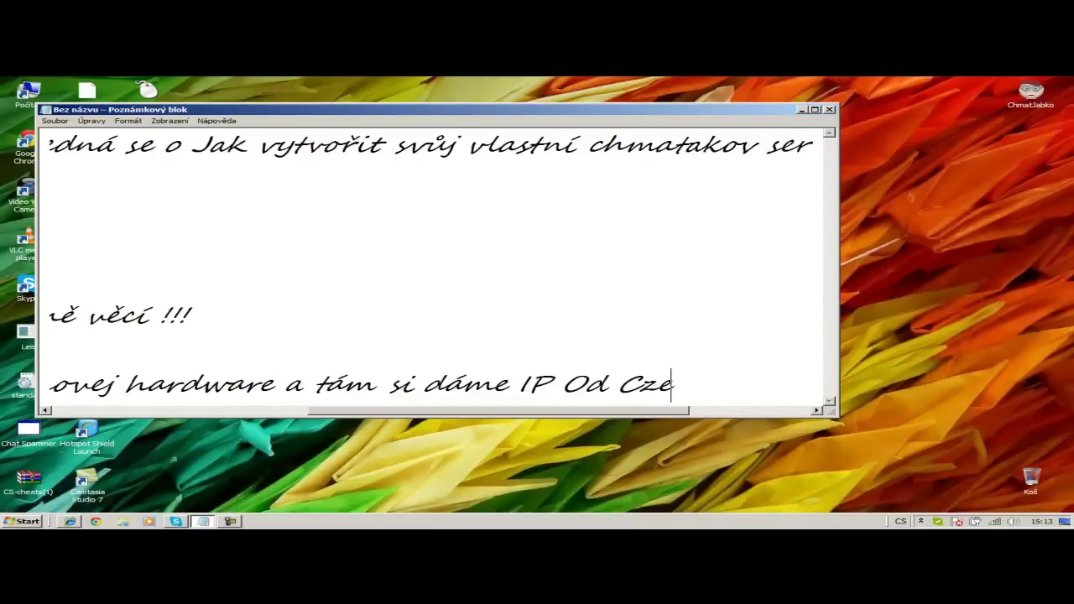
pyautogui.write('chboye !!!!')
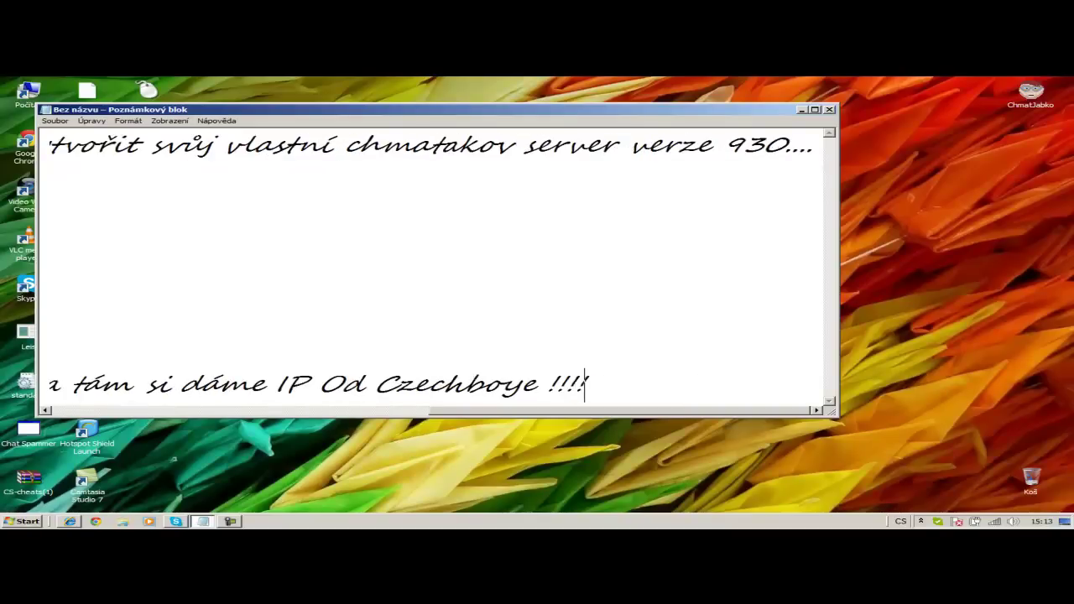
pyautogui.press('Return')
pyautogui.press('Return')
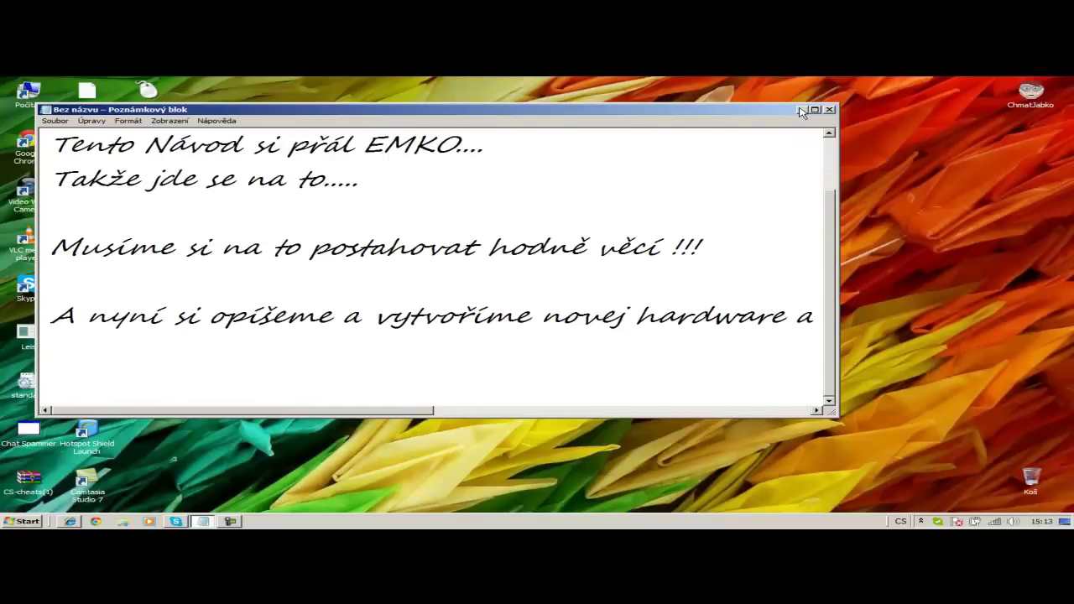
# - Hide Notepad and create a new folder on the desktop
pyautogui.click(802, 112)
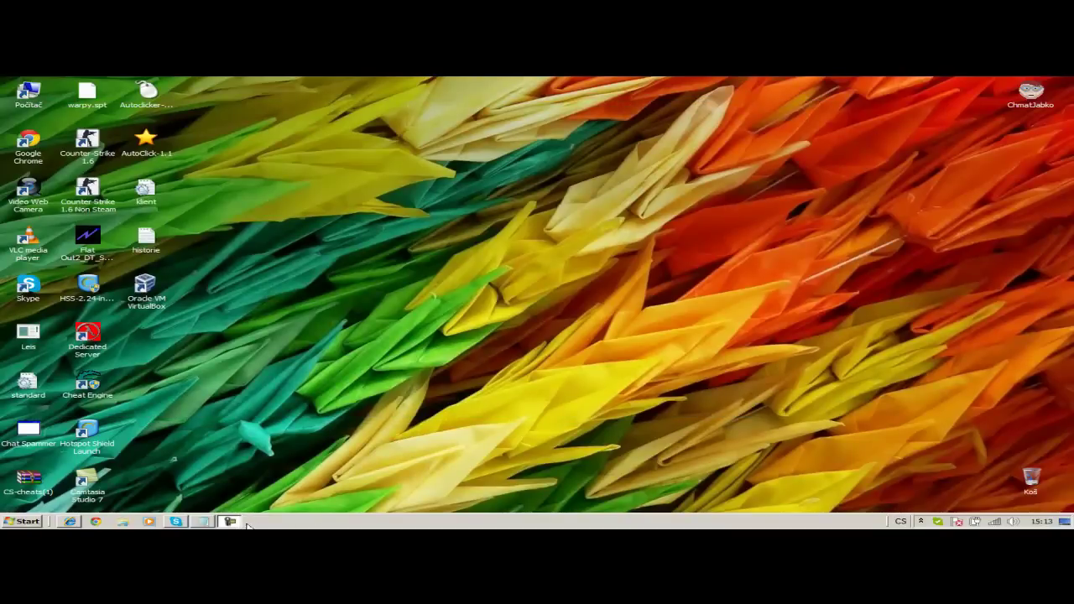
pyautogui.rightClick(560, 251)
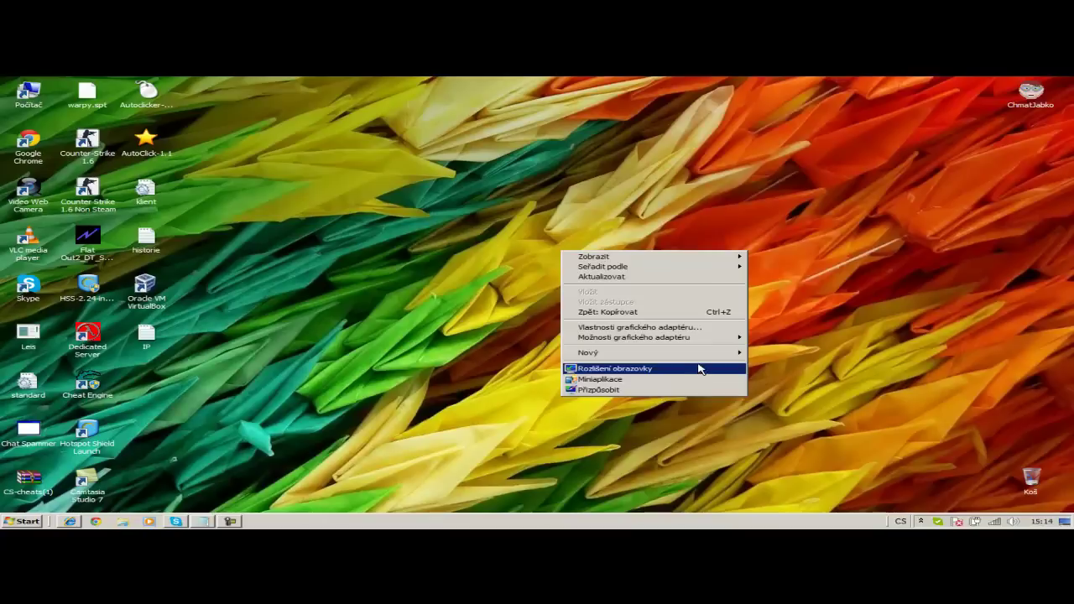
pyautogui.moveTo(713, 353)
pyautogui.click(771, 353)
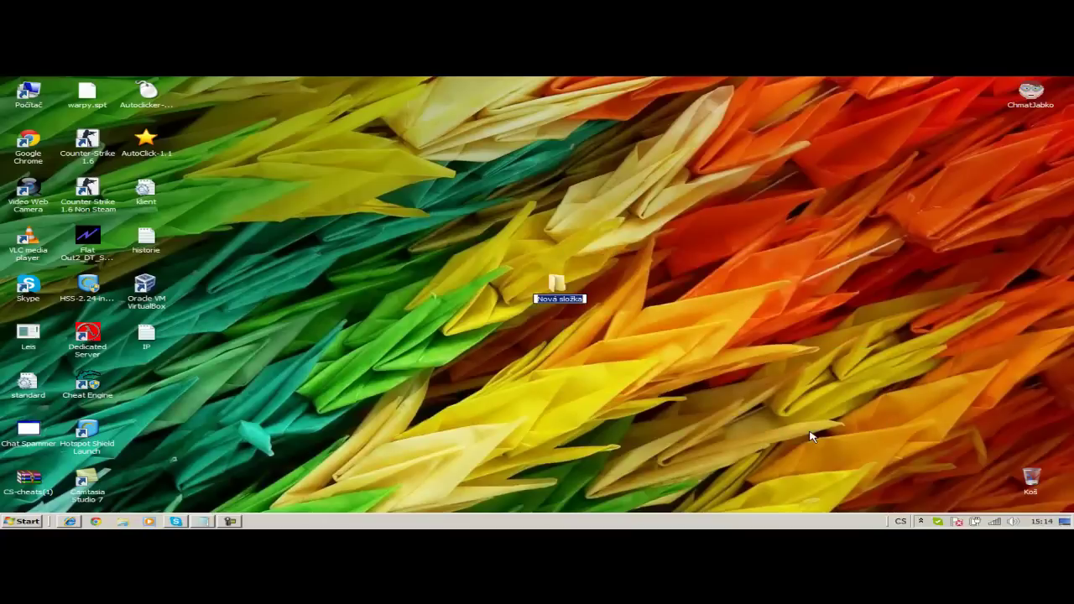
# - Name the desktop folder 'My Server' and launch the hdwwiz Add Hardware wizard
pyautogui.write('My Server')
pyautogui.press('Return')
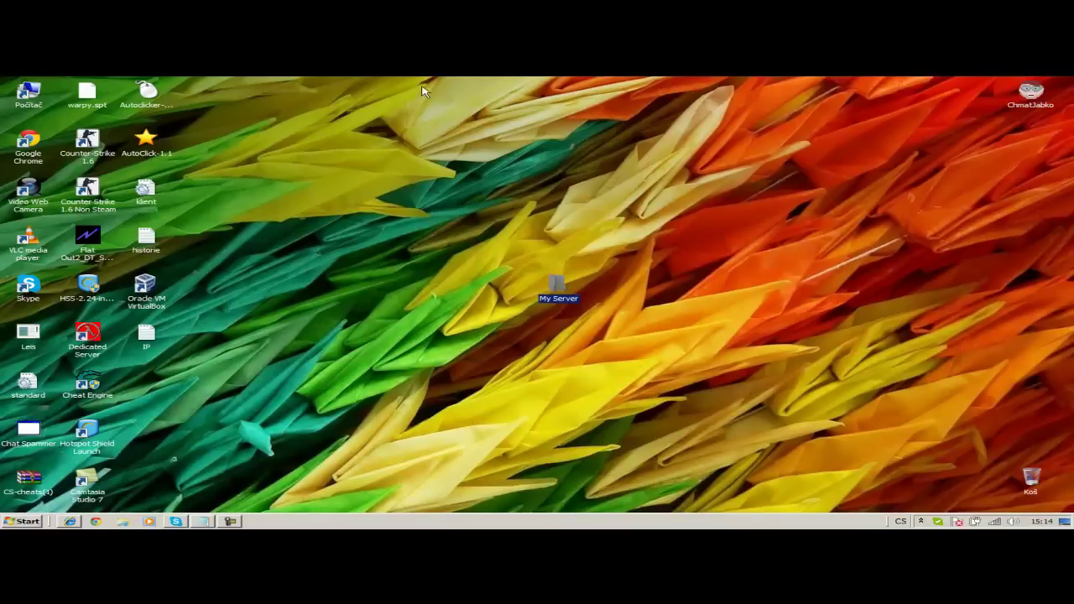
pyautogui.click(16, 522)
pyautogui.write('hdwwi')
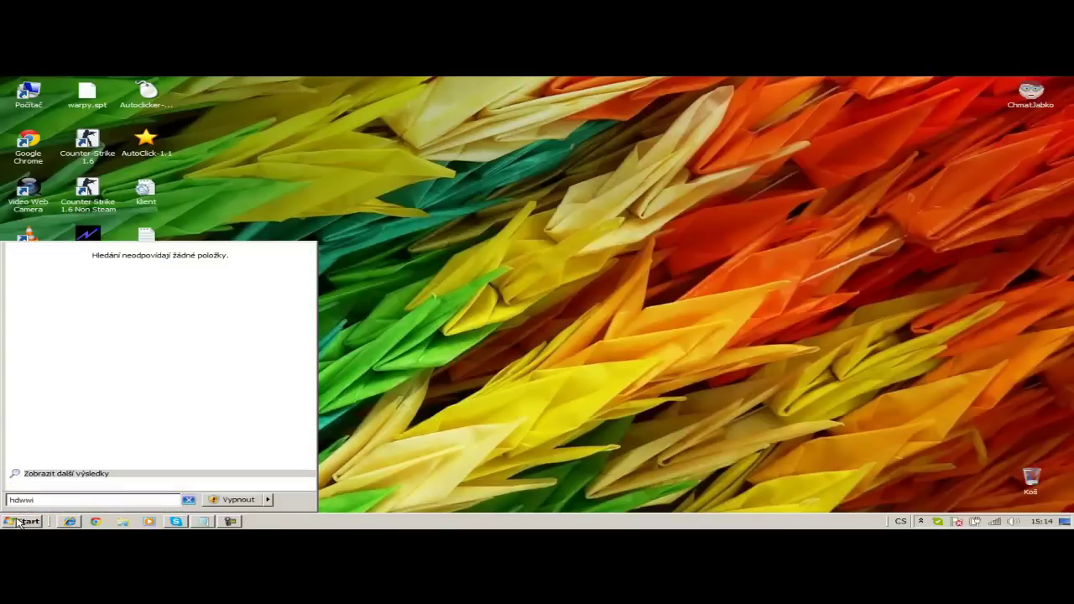
pyautogui.write('z')
pyautogui.press('Return')
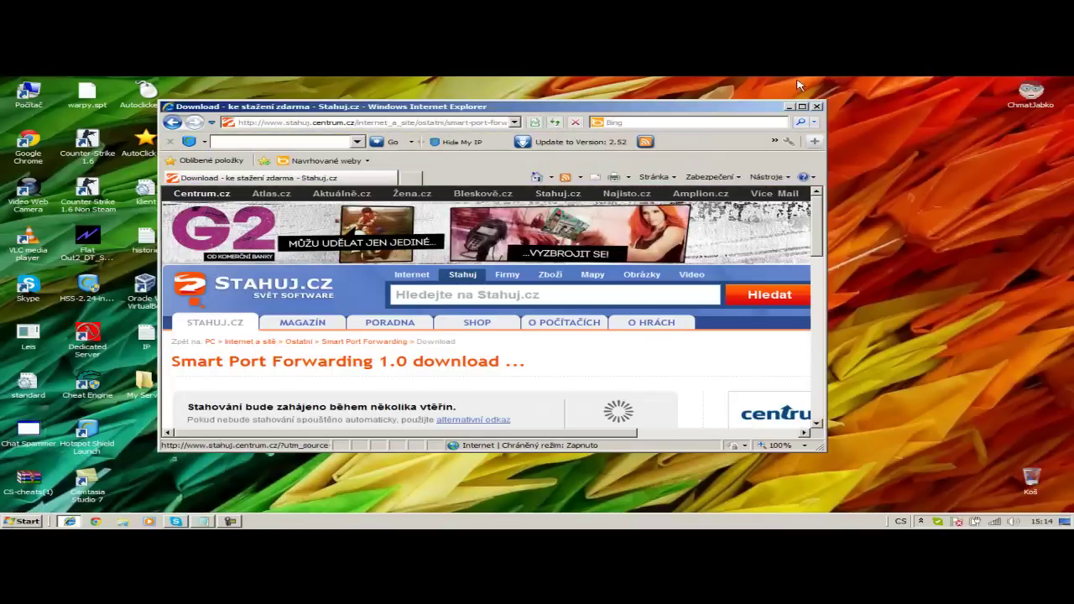
pyautogui.click(788, 106)
pyautogui.press('super')
pyautogui.write('hdw')
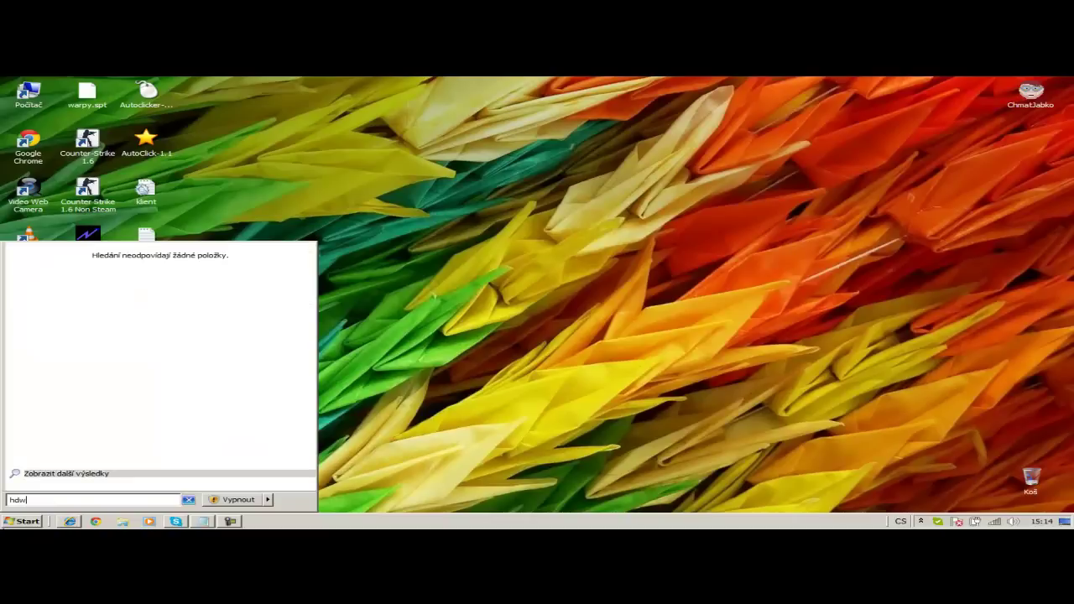
pyautogui.write('wiz')
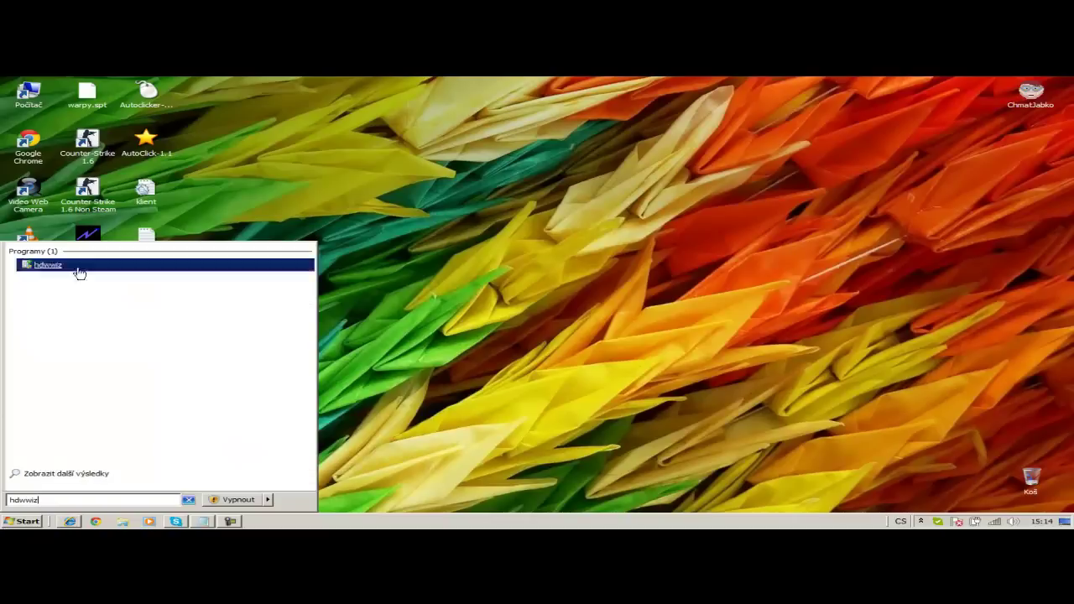
pyautogui.click(62, 266)
# - Choose manual hardware selection and pick the Síťové adaptéry (network adapters) type
pyautogui.click(447, 389)
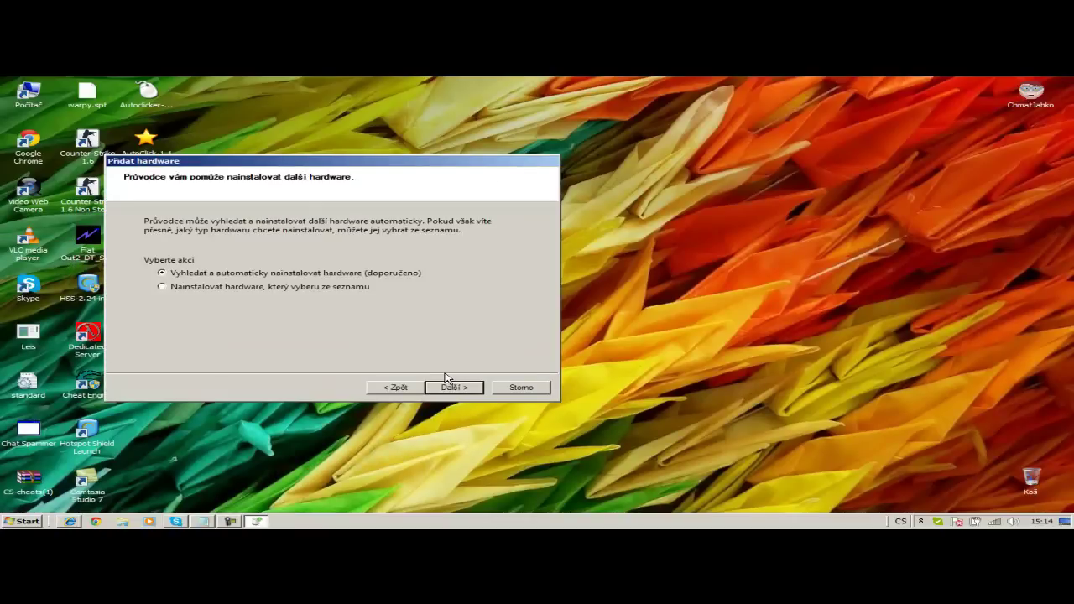
pyautogui.click(279, 289)
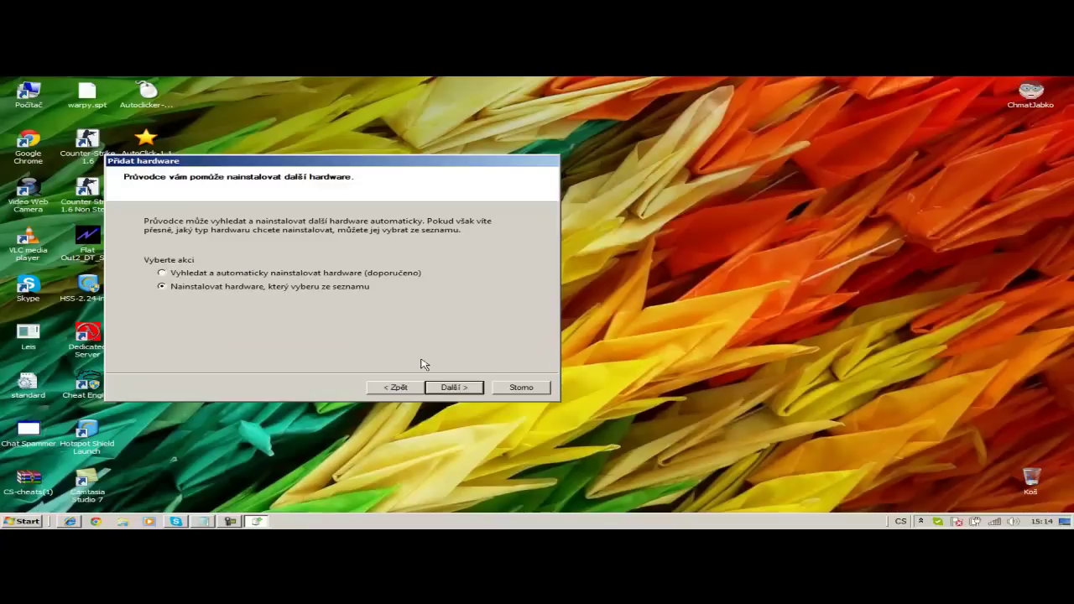
pyautogui.click(469, 393)
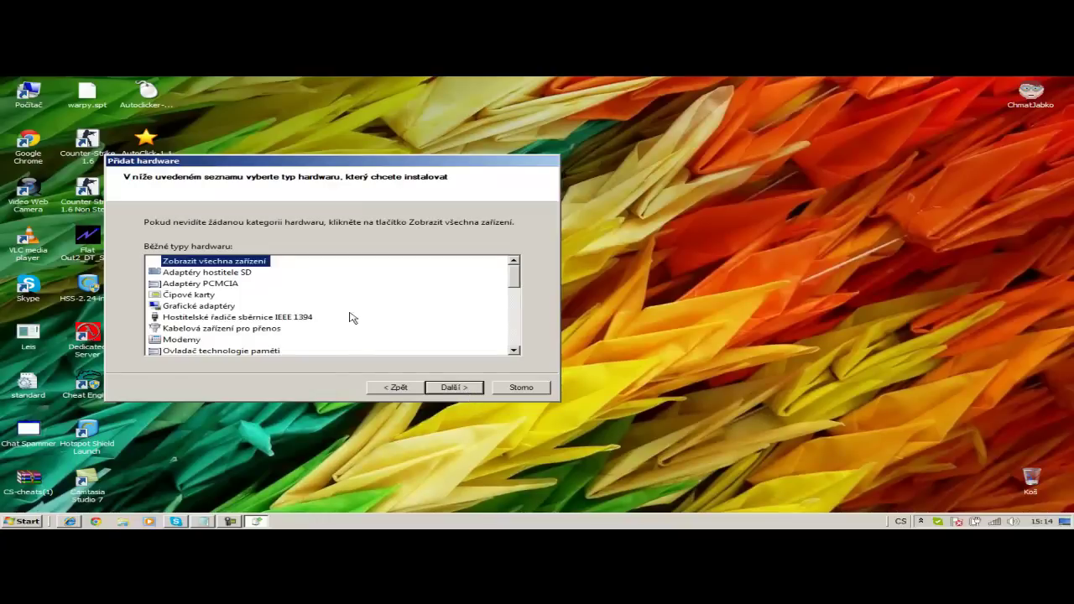
pyautogui.scroll(-1, 323, 307)
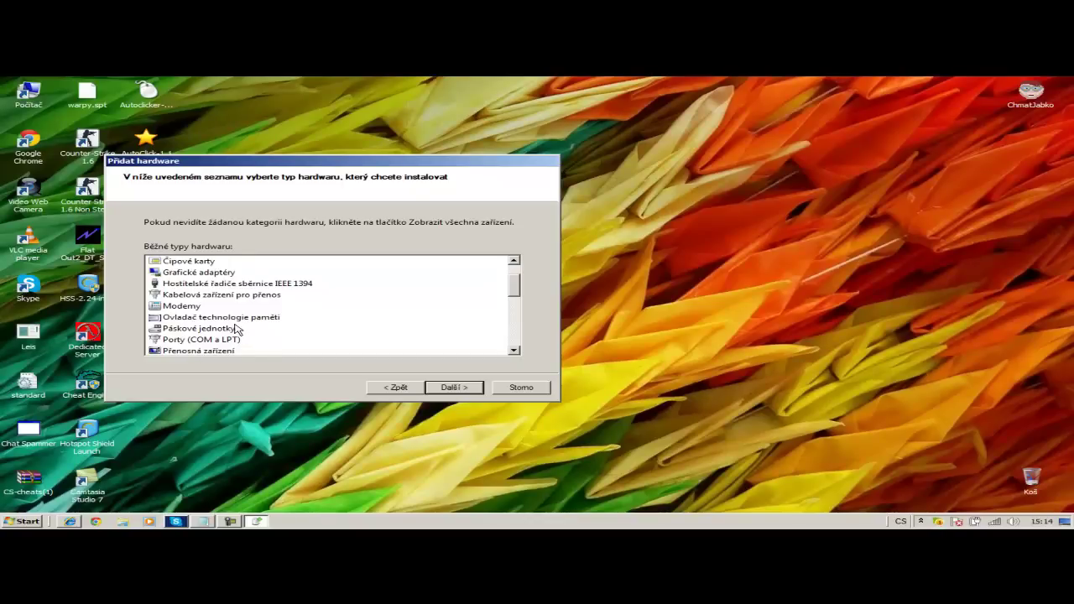
pyautogui.scroll(-1, 237, 330)
pyautogui.scroll(3, 237, 329)
pyautogui.scroll(-6, 233, 332)
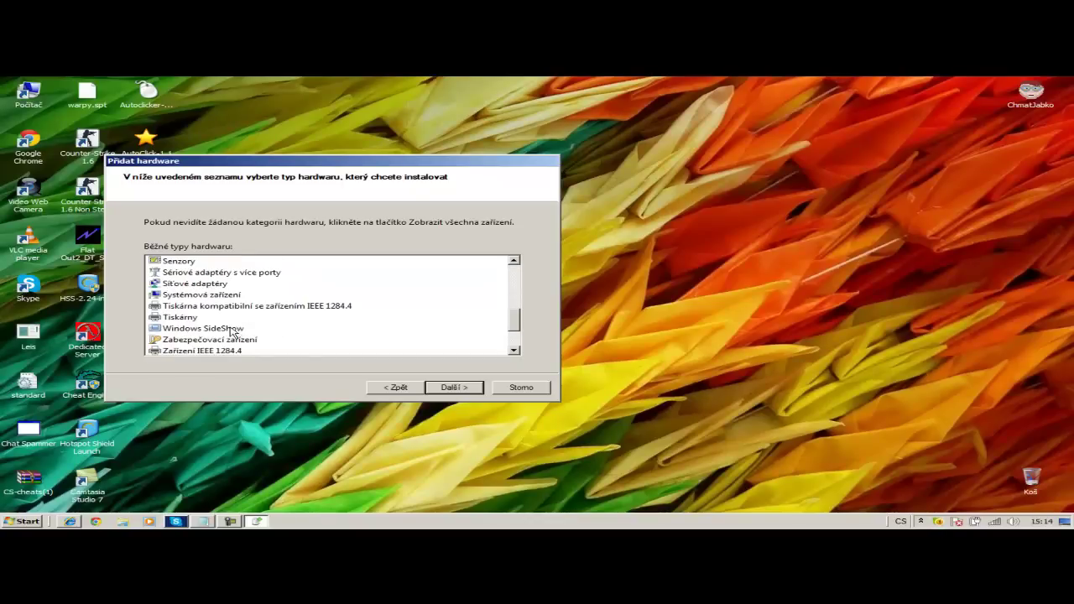
pyautogui.doubleClick(201, 285)
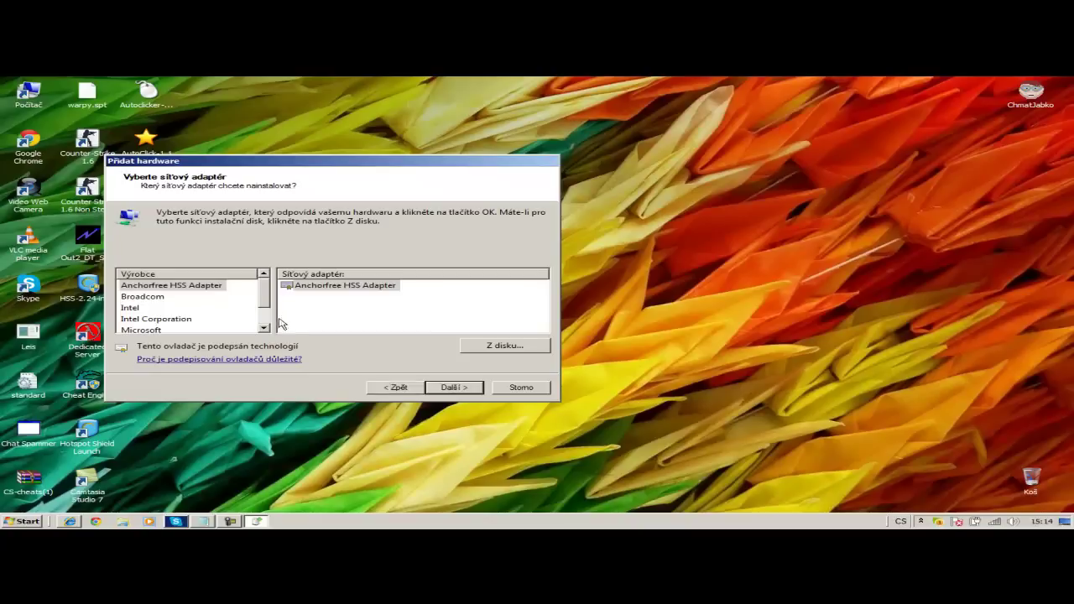
# - Select Microsoft > Microsoft Loopback Adapter and start installing it
pyautogui.click(177, 329)
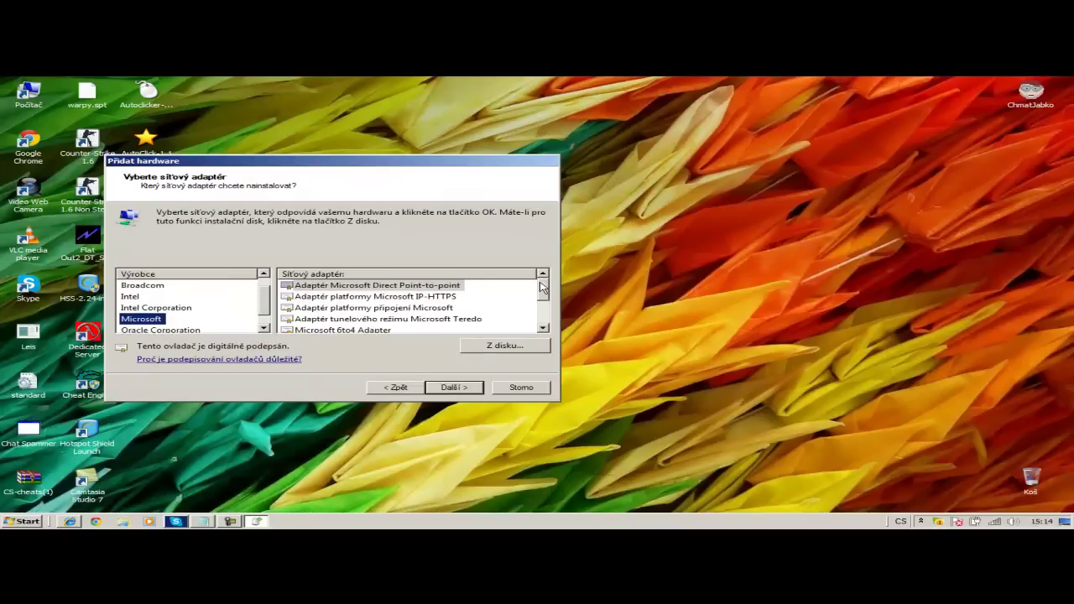
pyautogui.scroll(-2, 541, 288)
pyautogui.doubleClick(363, 318)
pyautogui.click(453, 388)
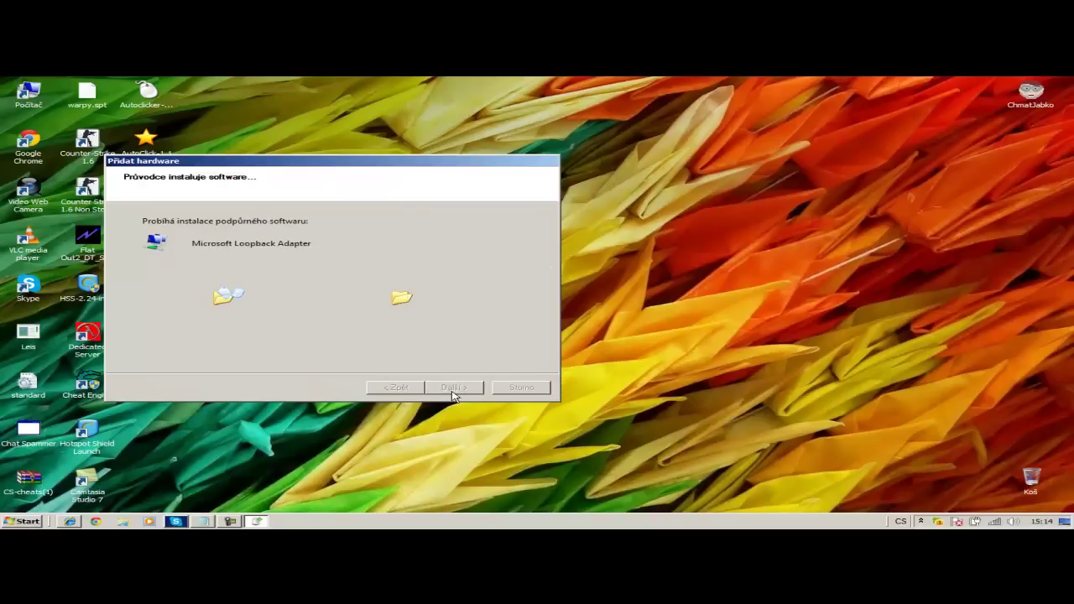
# - Finish the hardware wizard and open Network Connections via the Control Panel
pyautogui.click(453, 388)
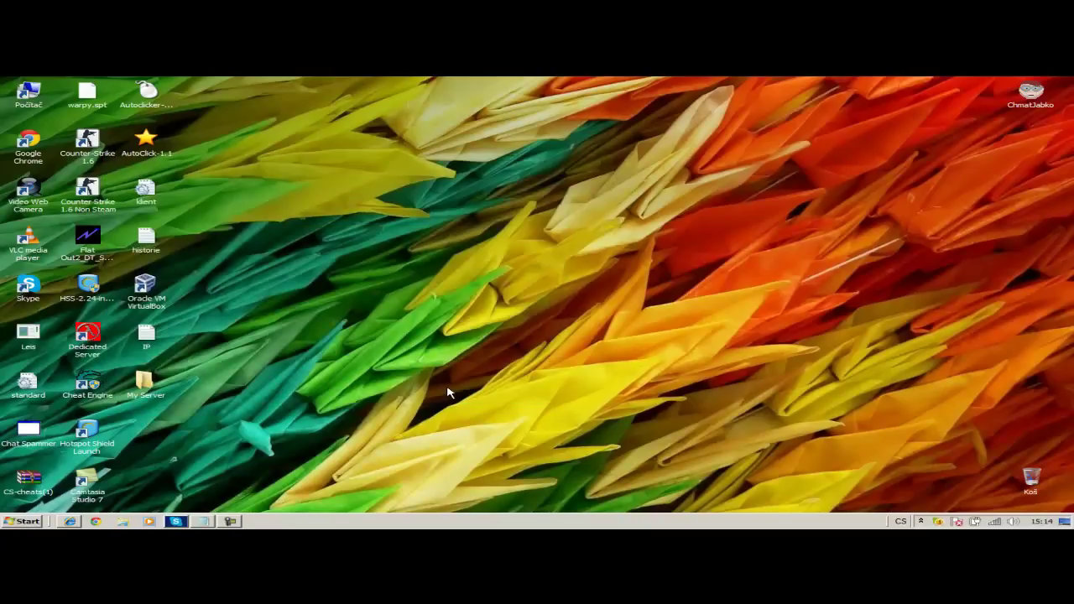
pyautogui.click(9, 522)
pyautogui.click(257, 440)
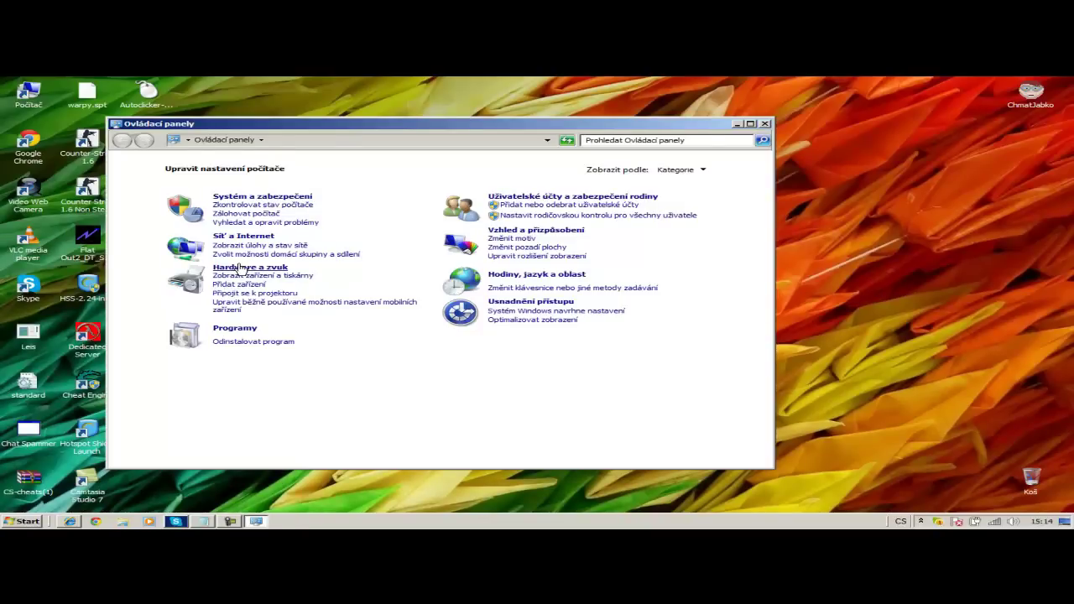
pyautogui.click(240, 269)
pyautogui.click(123, 142)
pyautogui.click(255, 233)
pyautogui.click(321, 166)
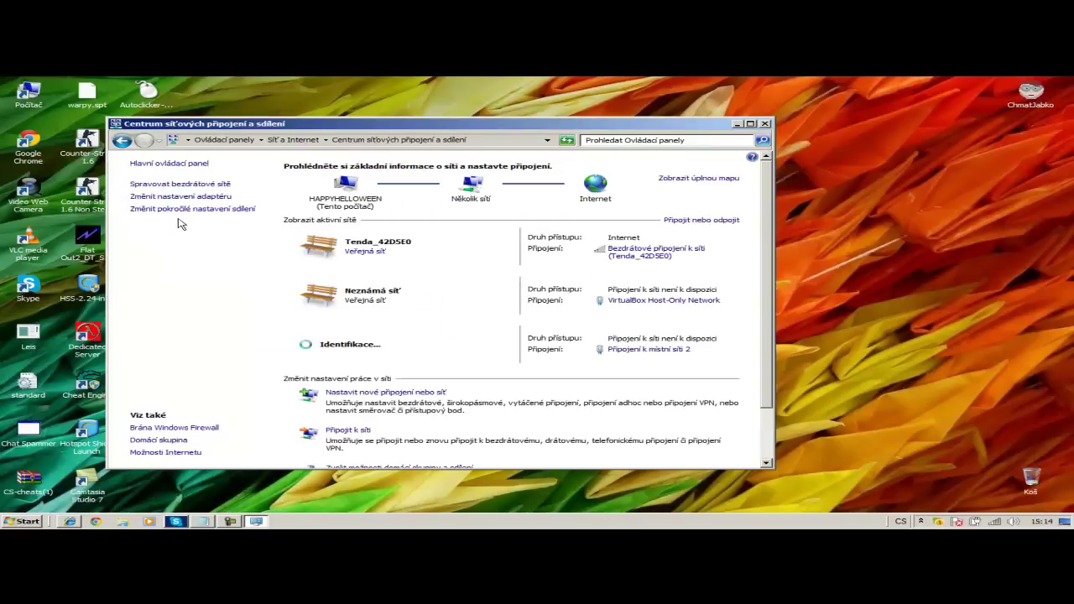
pyautogui.click(208, 197)
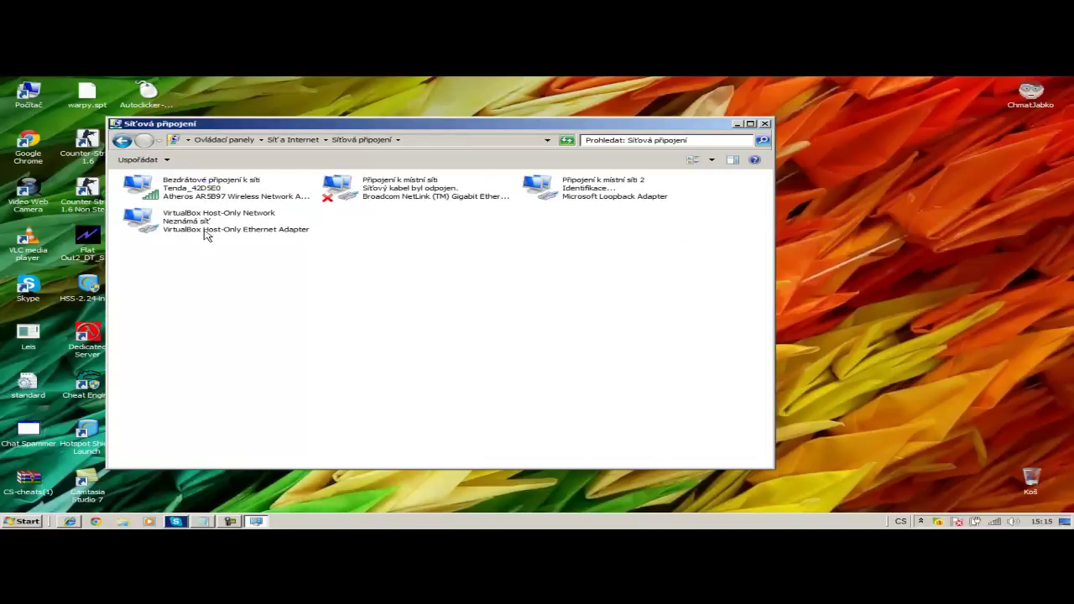
# - Switch IPv4 of 'Připojení k místní síti 2' to a fixed IP address, then open Documents
pyautogui.rightClick(629, 190)
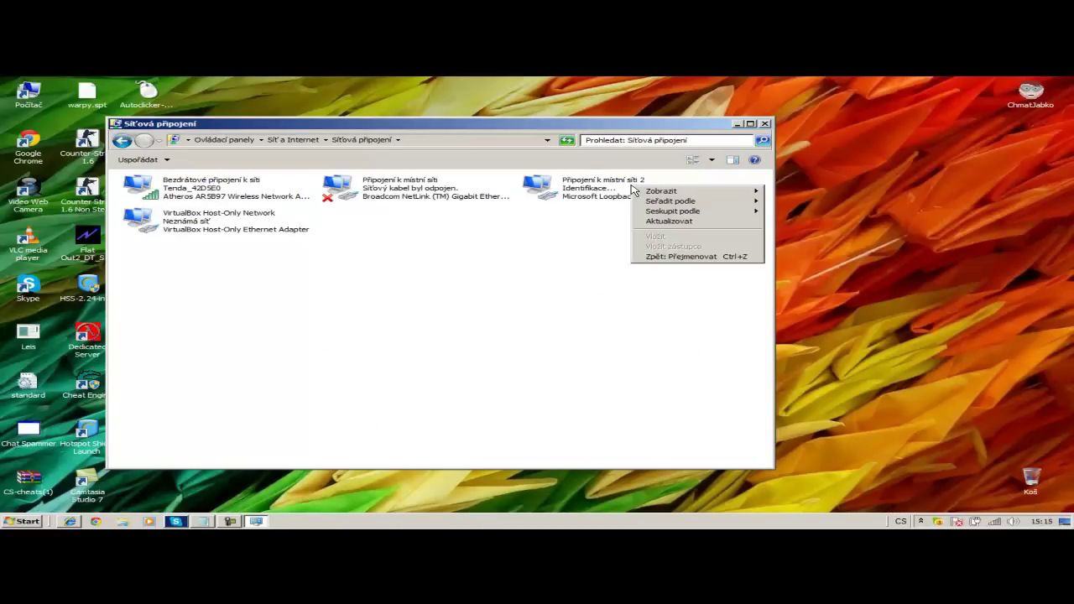
pyautogui.rightClick(559, 186)
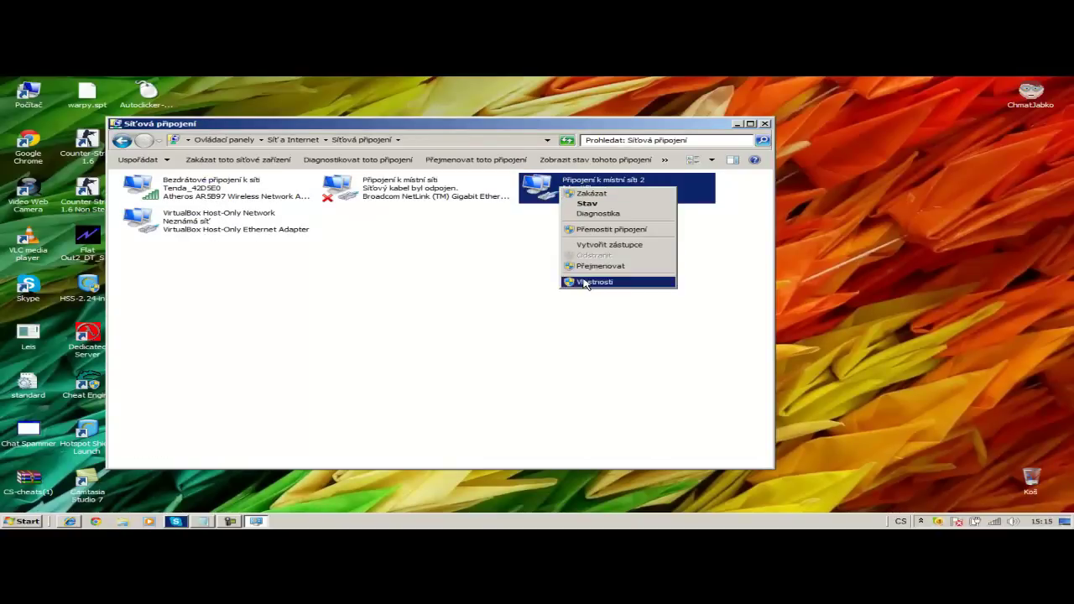
pyautogui.click(585, 282)
pyautogui.click(180, 185)
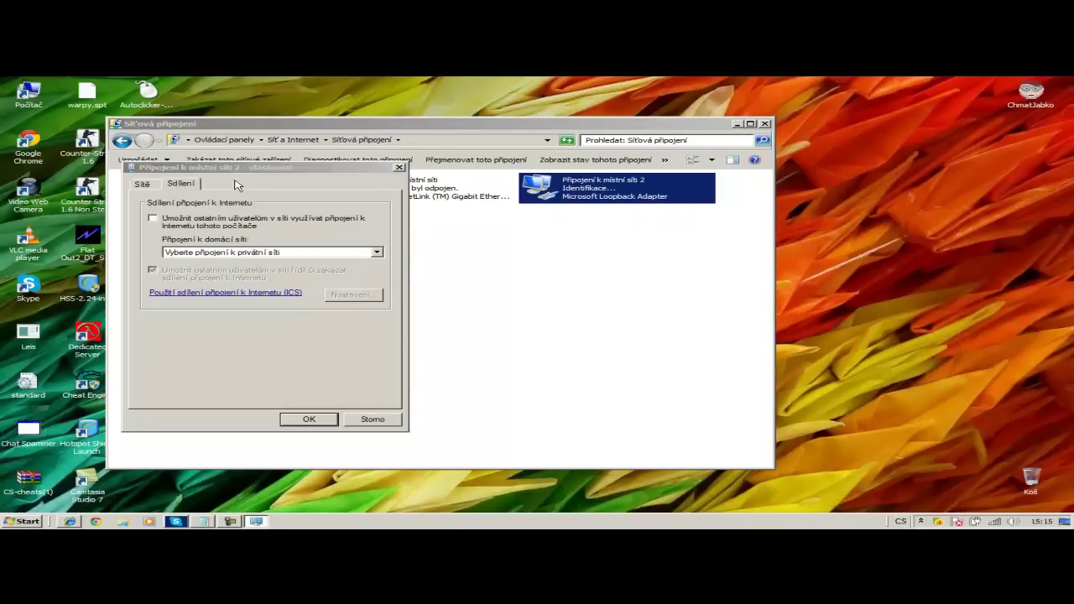
pyautogui.click(143, 185)
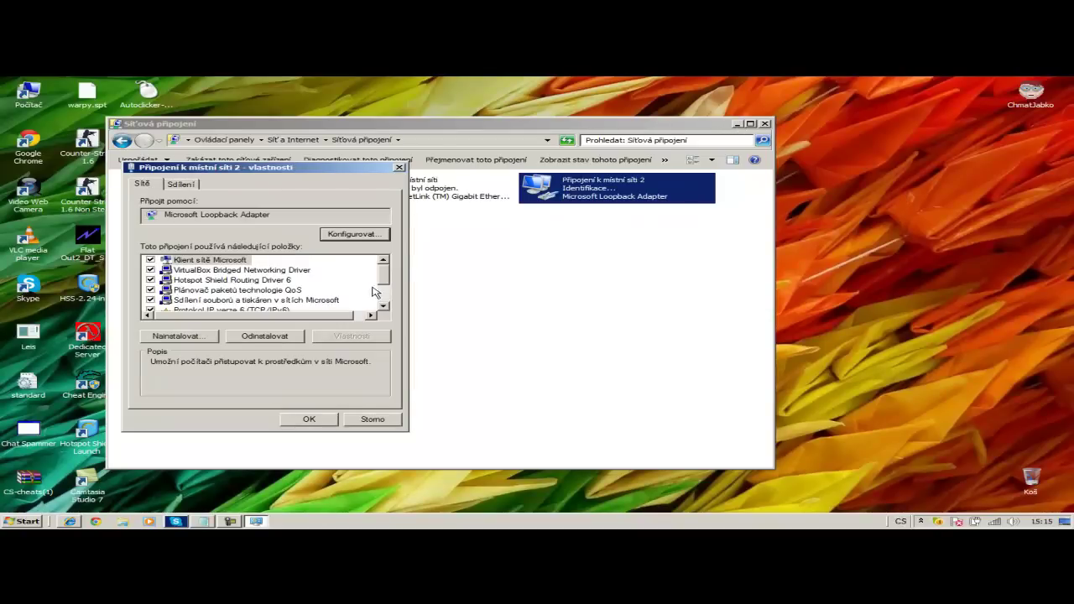
pyautogui.scroll(-2, 374, 291)
pyautogui.click(284, 281)
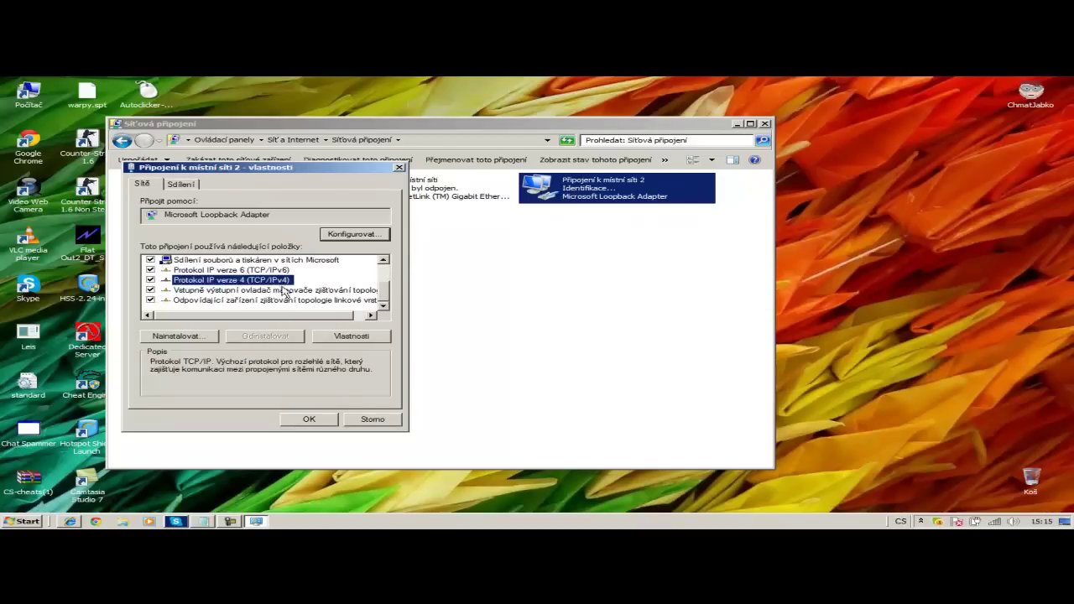
pyautogui.click(349, 336)
pyautogui.click(199, 294)
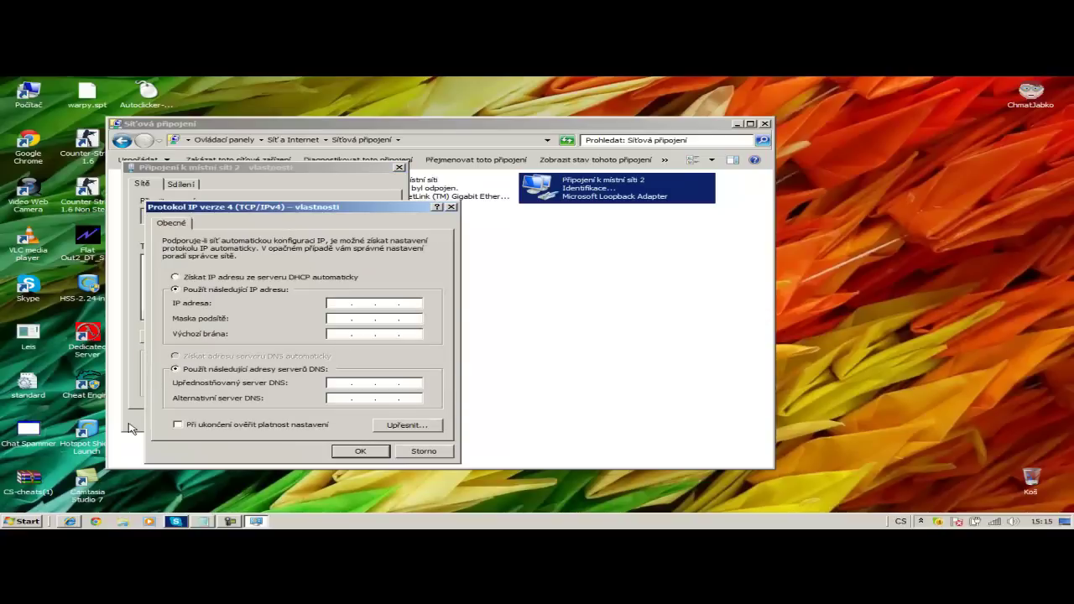
pyautogui.click(21, 521)
pyautogui.click(264, 317)
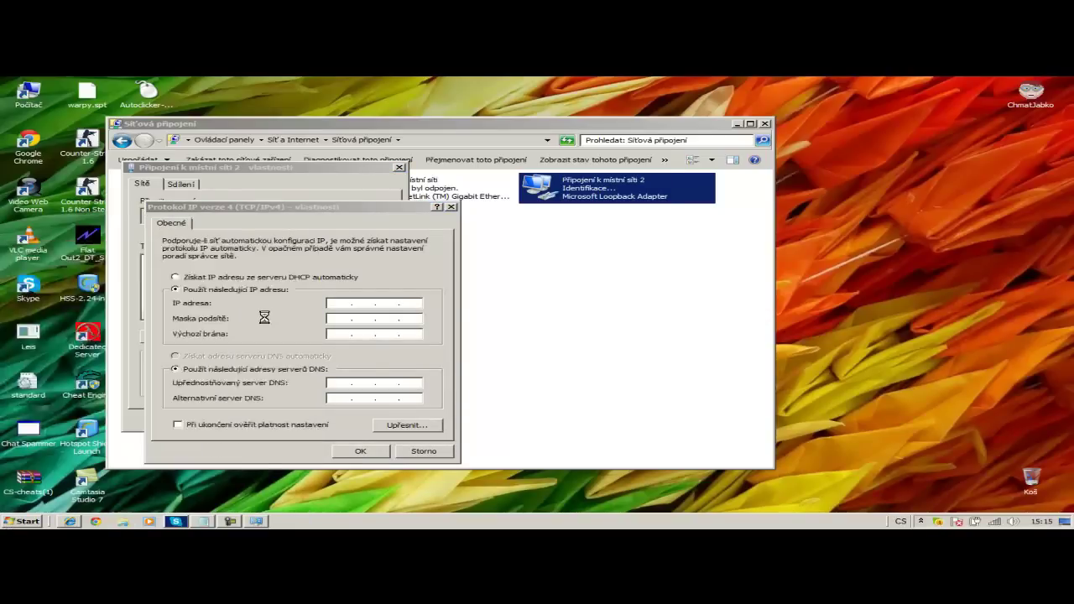
# - Open IP.txt from the Desktop folder and place it beside the IPv4 settings
pyautogui.click(50, 167)
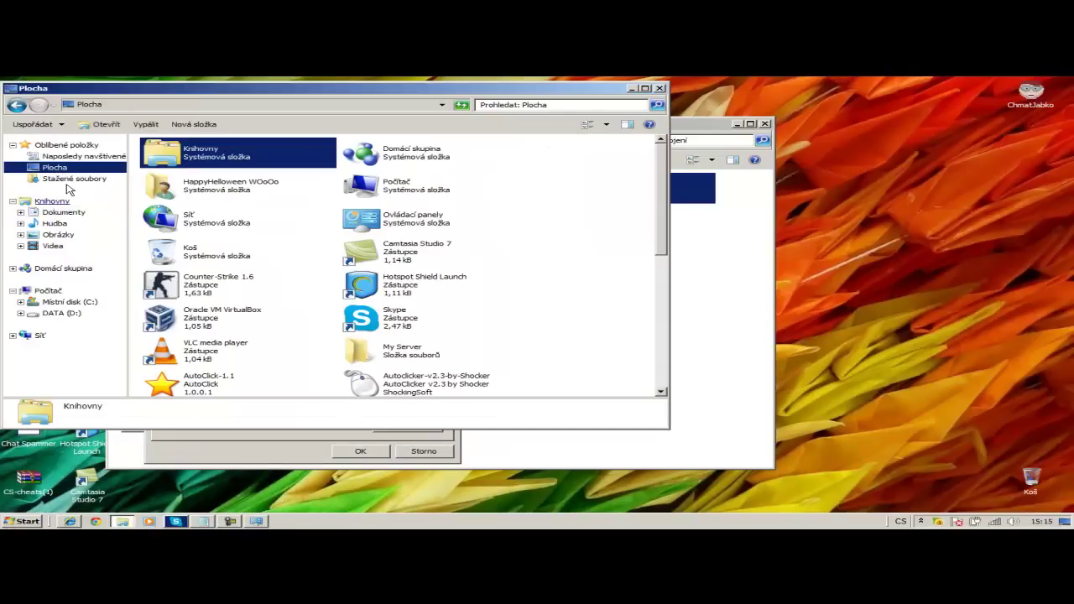
pyautogui.click(220, 265)
pyautogui.scroll(-10, 220, 265)
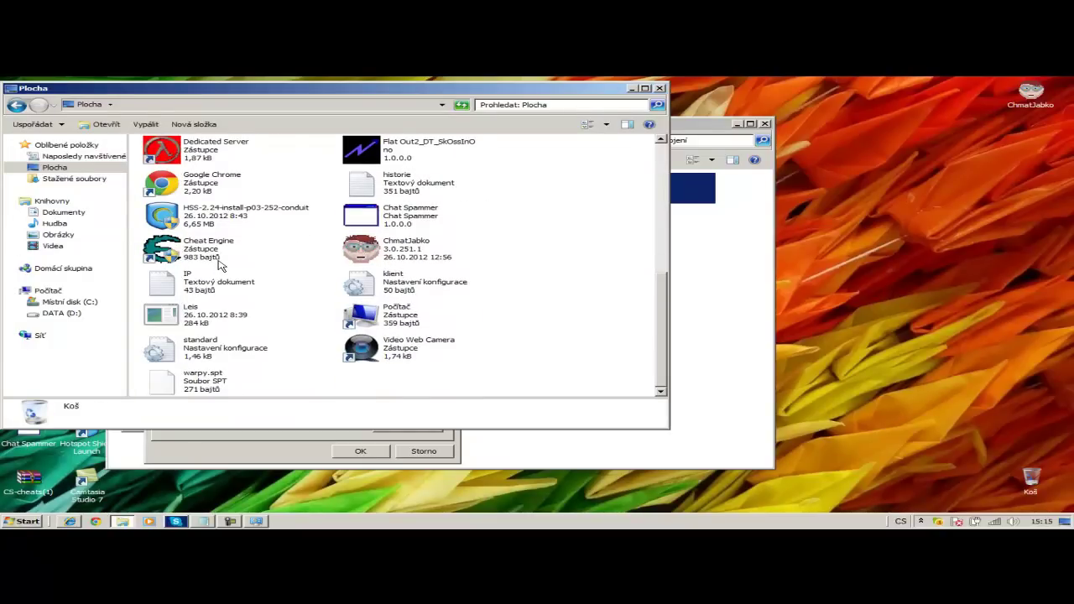
pyautogui.scroll(10, 257, 339)
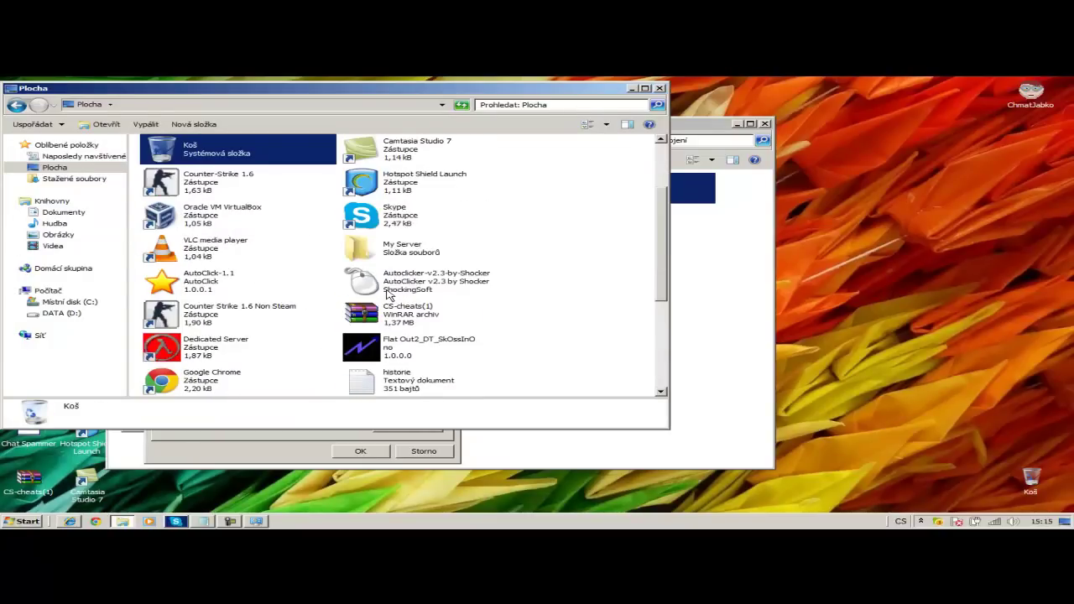
pyautogui.click(377, 300)
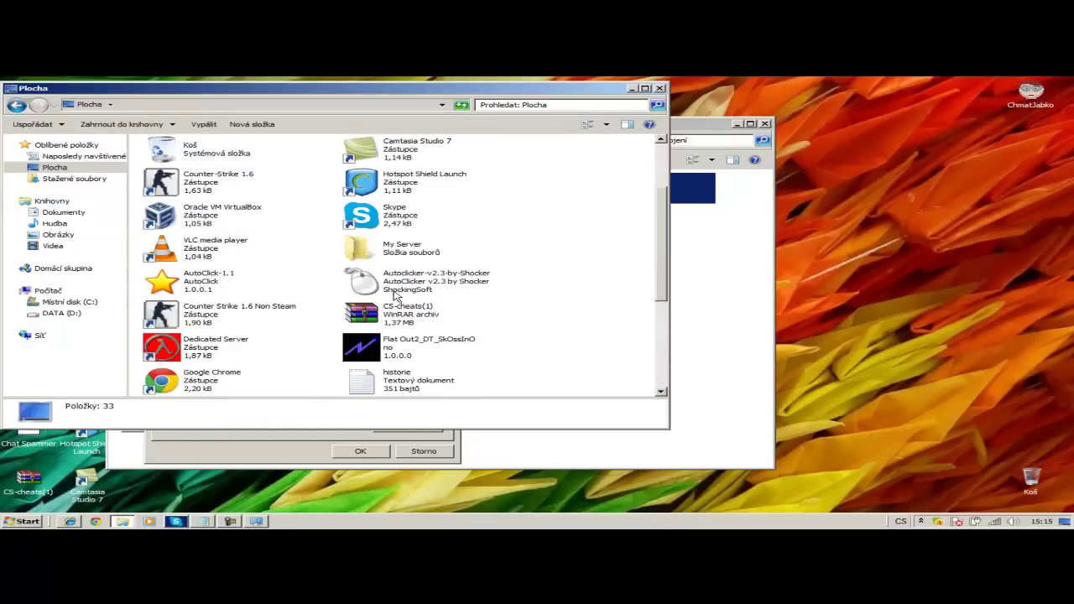
pyautogui.click(396, 296)
pyautogui.press('i')
pyautogui.press('p')
pyautogui.doubleClick(201, 281)
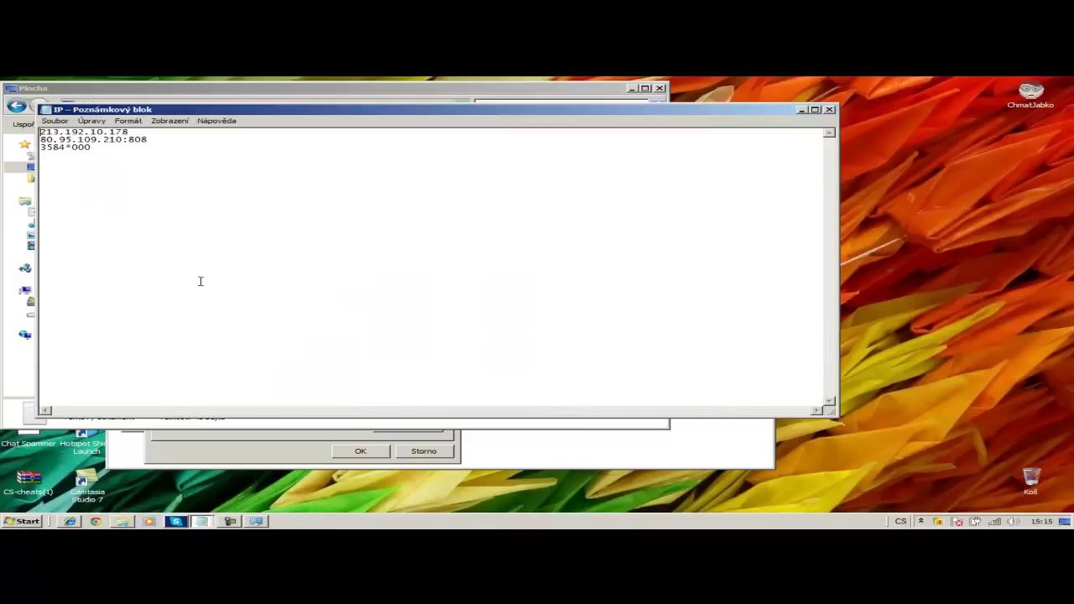
pyautogui.click(658, 88)
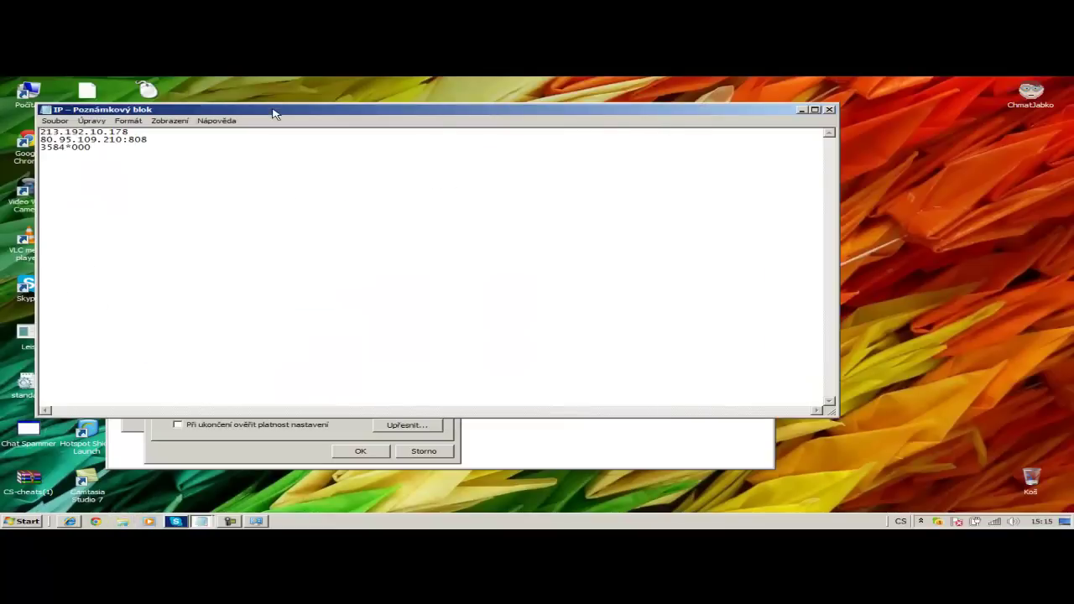
pyautogui.moveTo(275, 113); pyautogui.dragTo(737, 116)
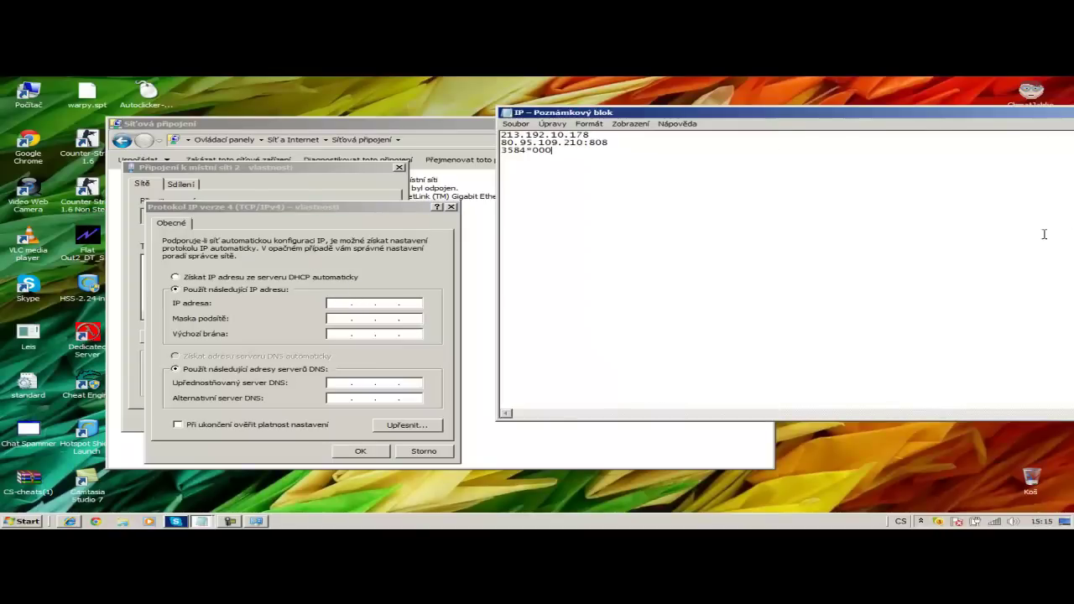
pyautogui.moveTo(619, 118); pyautogui.dragTo(903, 125)
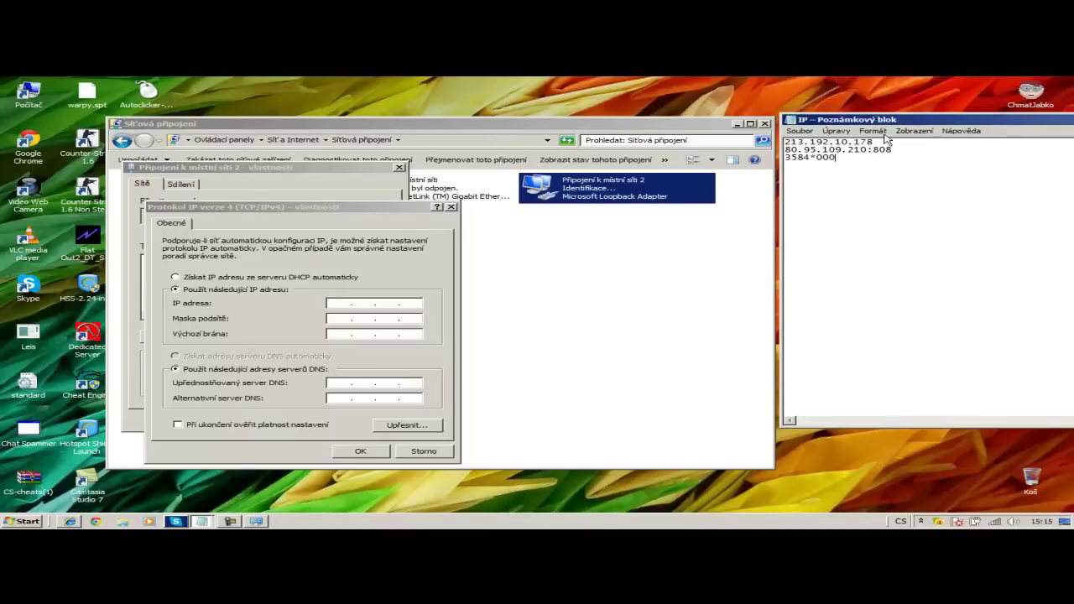
pyautogui.click(342, 305)
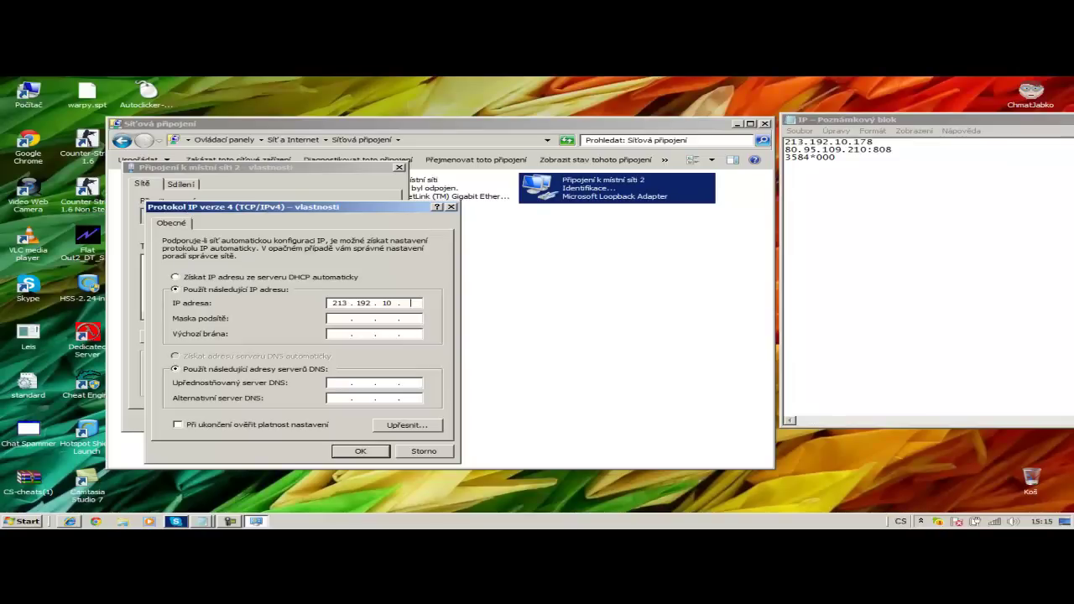
pyautogui.click(340, 318)
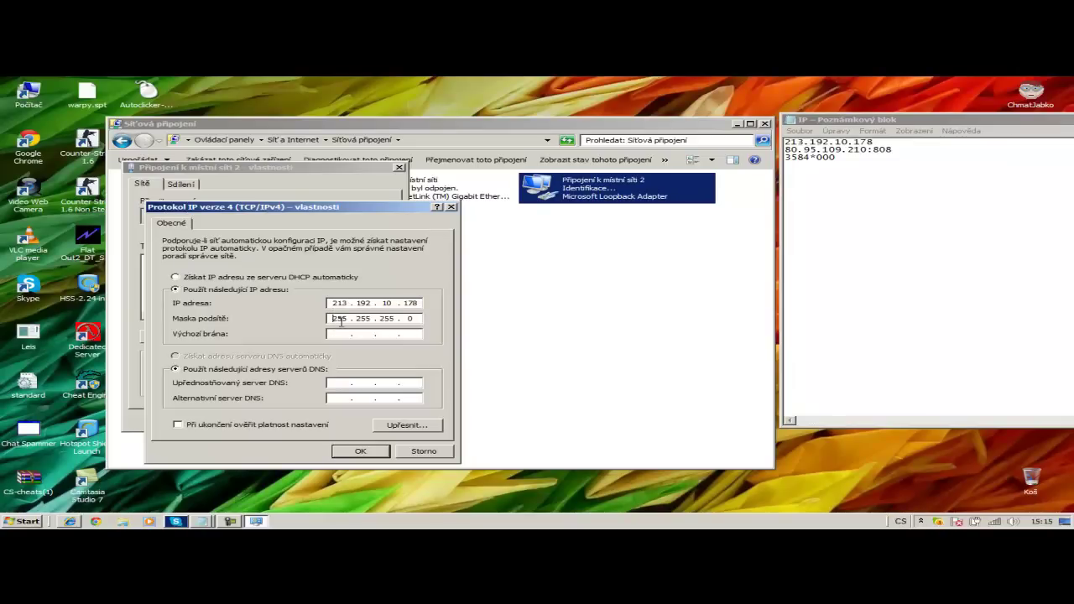
pyautogui.click(361, 452)
pyautogui.click(315, 419)
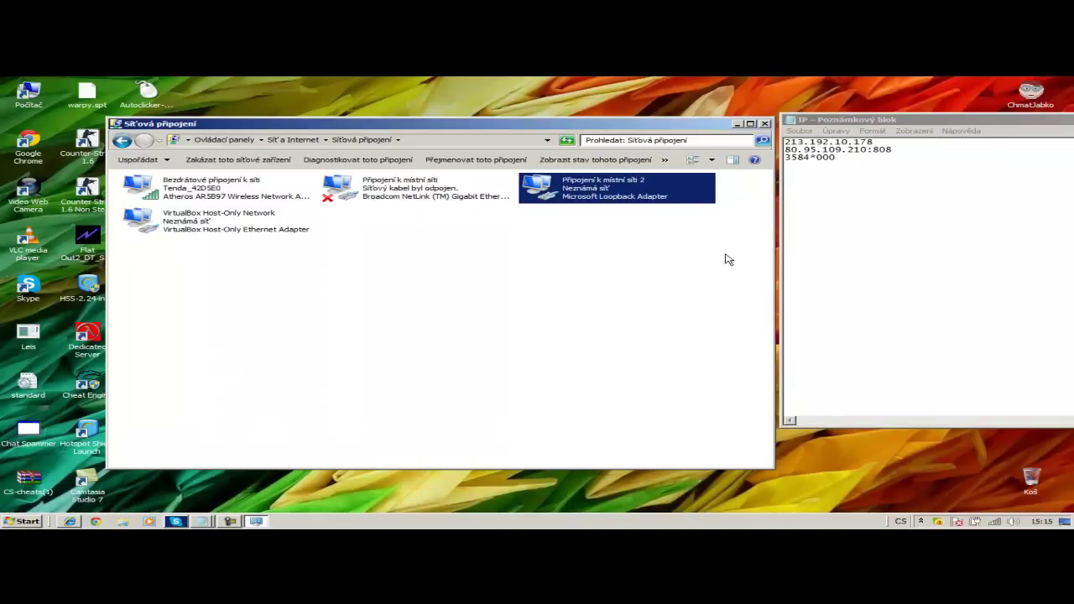
pyautogui.moveTo(873, 125); pyautogui.dragTo(599, 119)
pyautogui.click(856, 125)
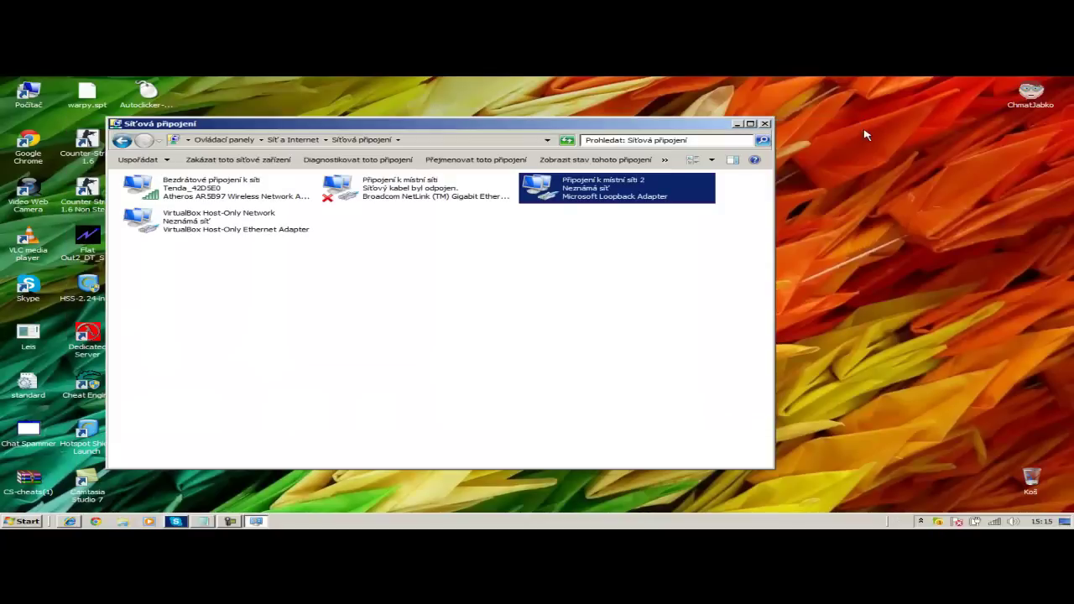
# - Open spf.zip from the Downloads folder and launch the Smart Port Forwarding installer
pyautogui.click(765, 124)
pyautogui.click(21, 521)
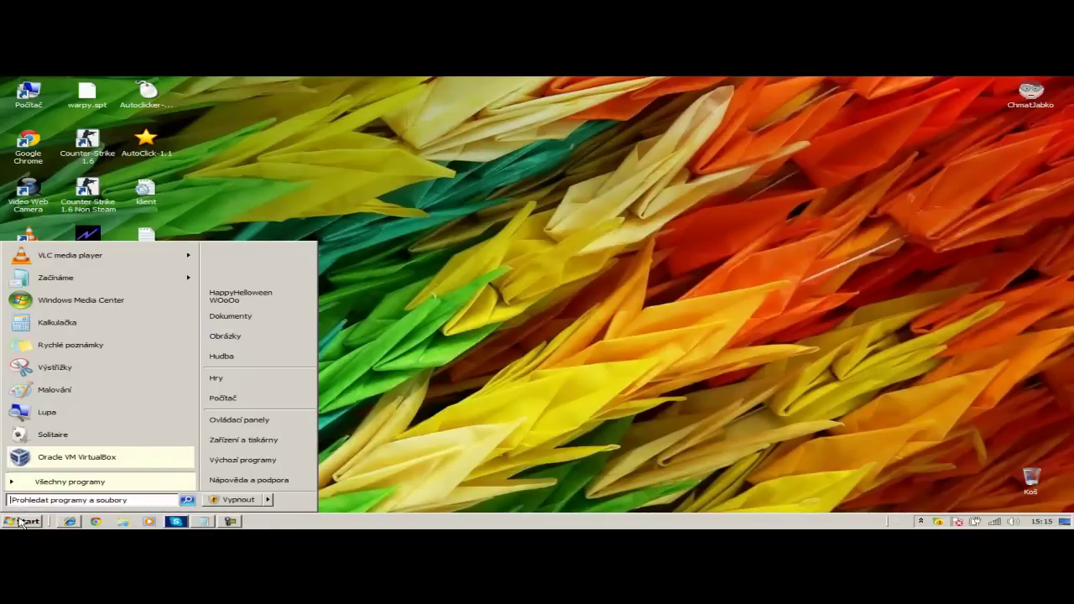
pyautogui.click(235, 297)
pyautogui.click(77, 179)
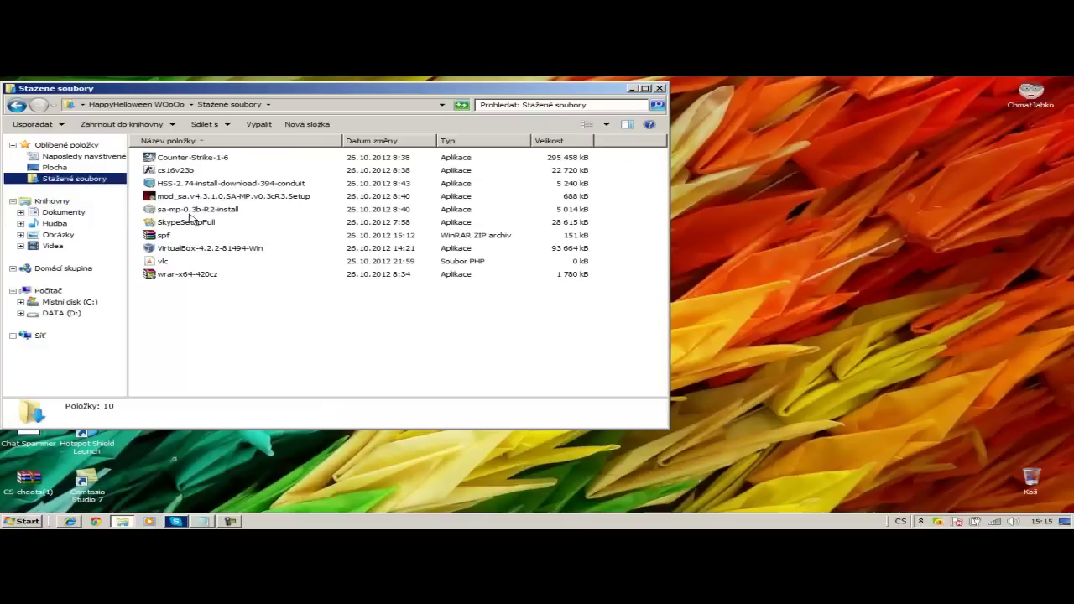
pyautogui.doubleClick(164, 236)
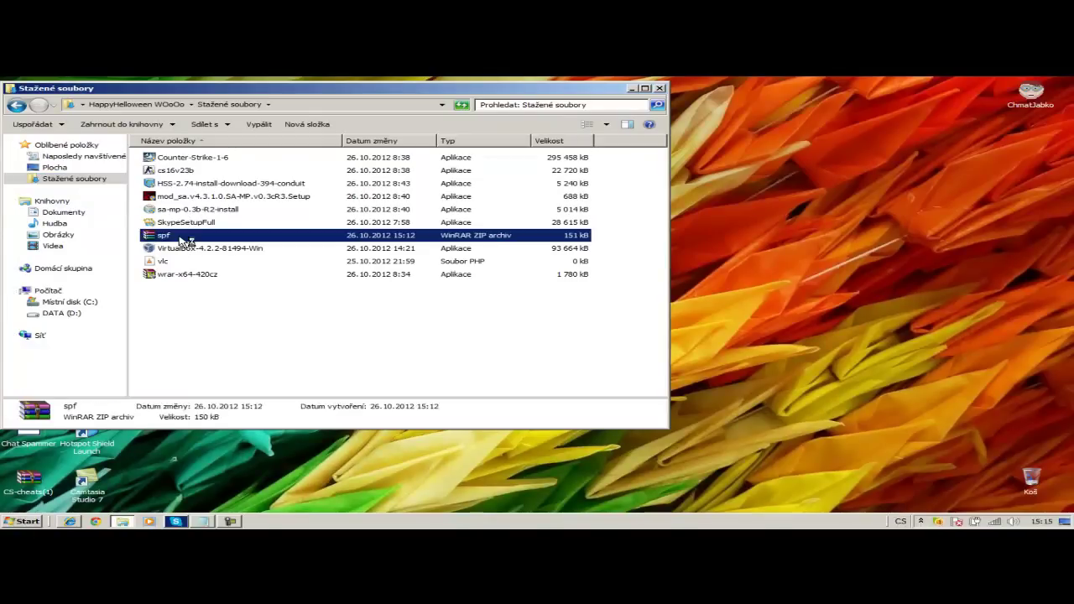
pyautogui.click(175, 287)
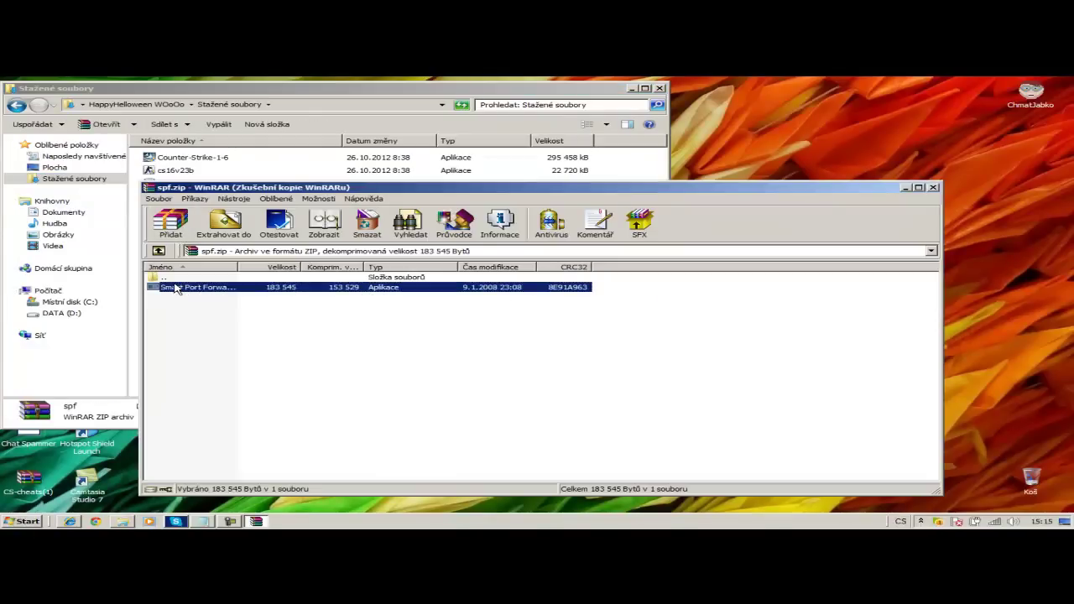
pyautogui.doubleClick(175, 287)
# - Complete the Smart Port Forwarding setup with default options and close WinRAR
pyautogui.click(660, 88)
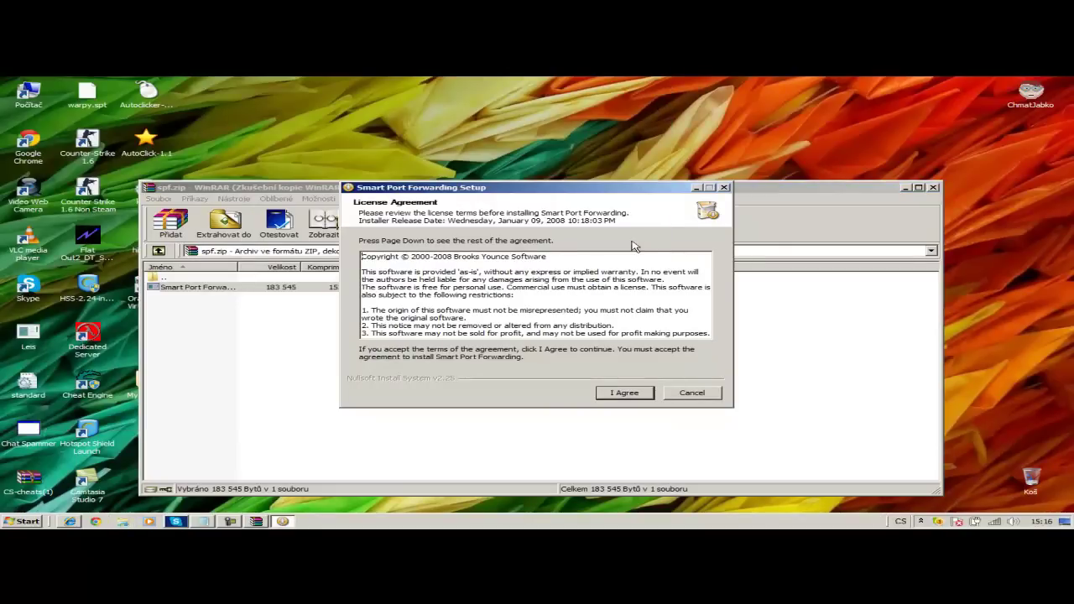
pyautogui.click(625, 394)
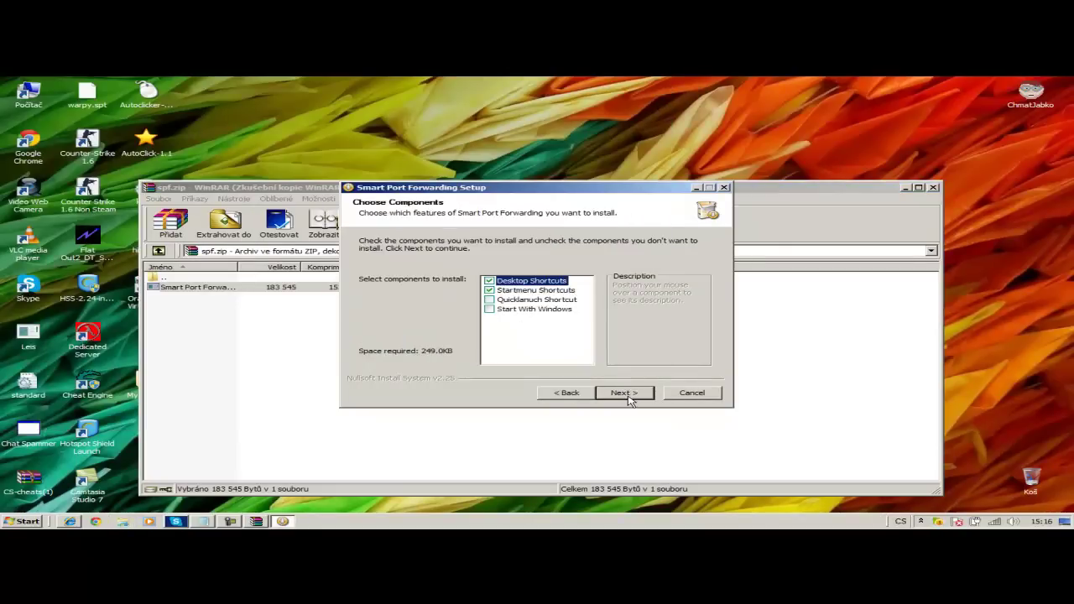
pyautogui.click(626, 394)
pyautogui.click(628, 394)
pyautogui.click(627, 395)
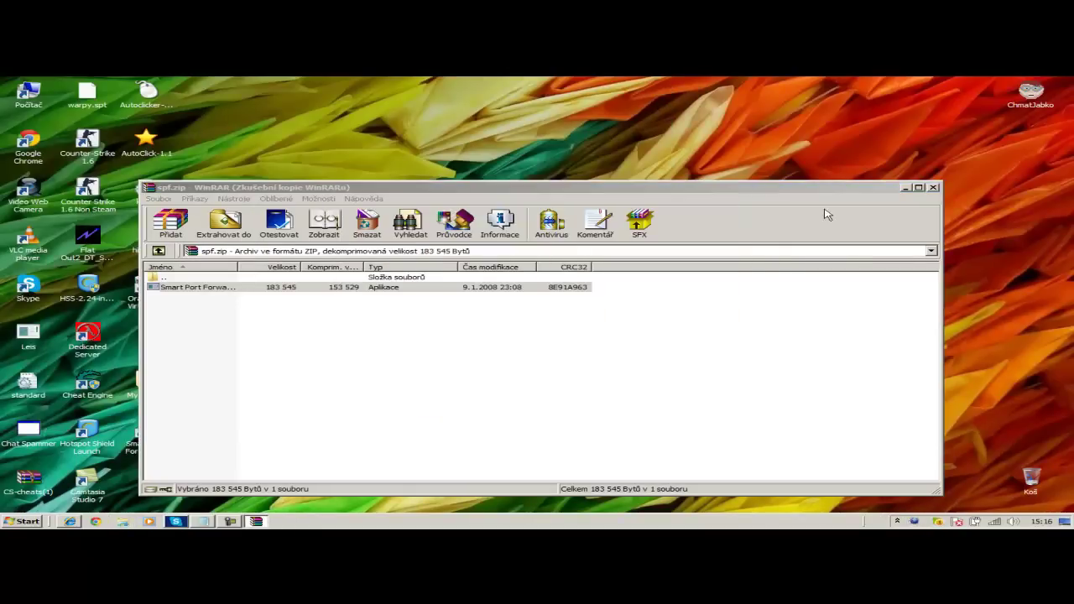
pyautogui.click(930, 189)
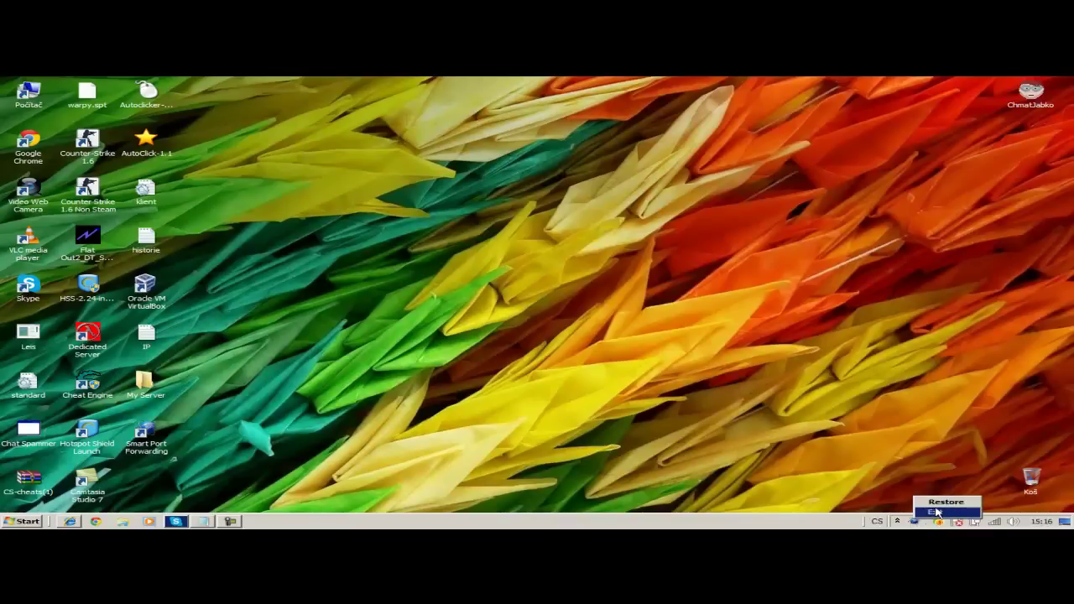
# - Go to ulozto.cz in the browser and search for 'Sereer01.exe'
pyautogui.click(70, 522)
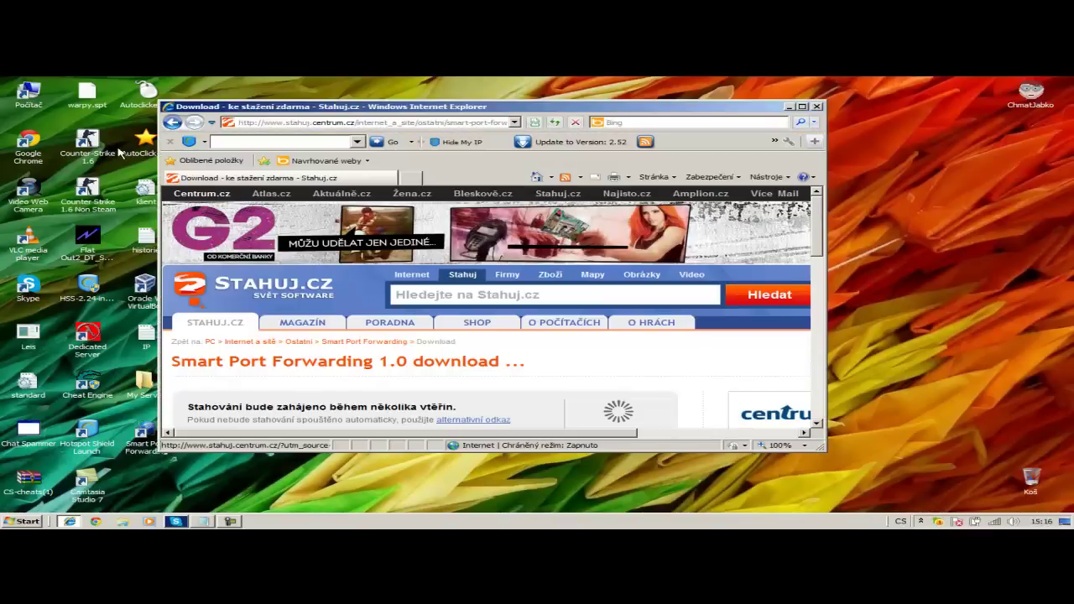
pyautogui.click(369, 123)
pyautogui.write('ulozto.cz')
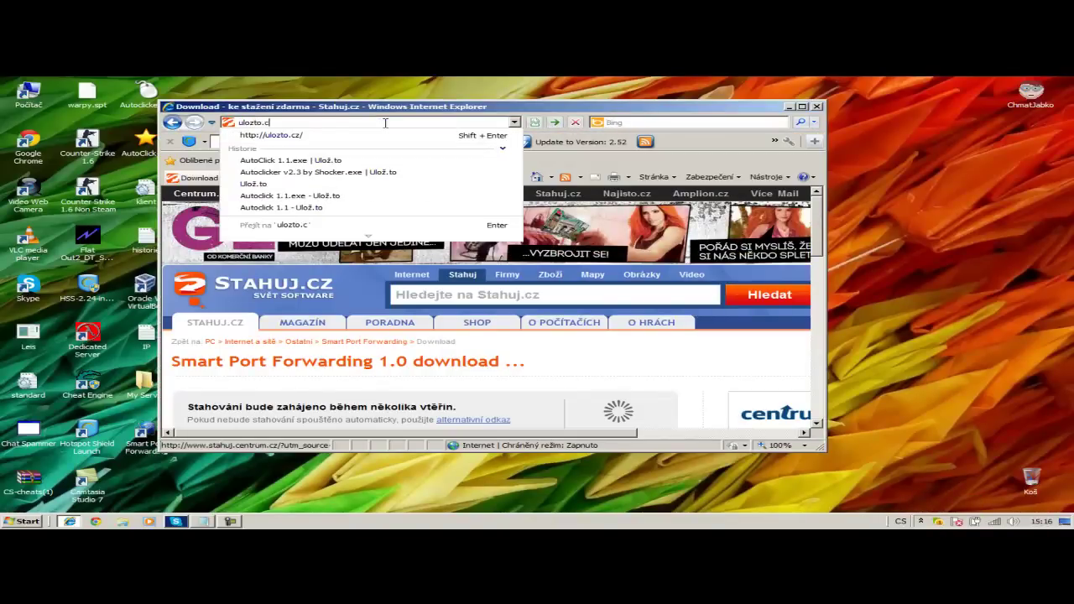
pyautogui.press('Return')
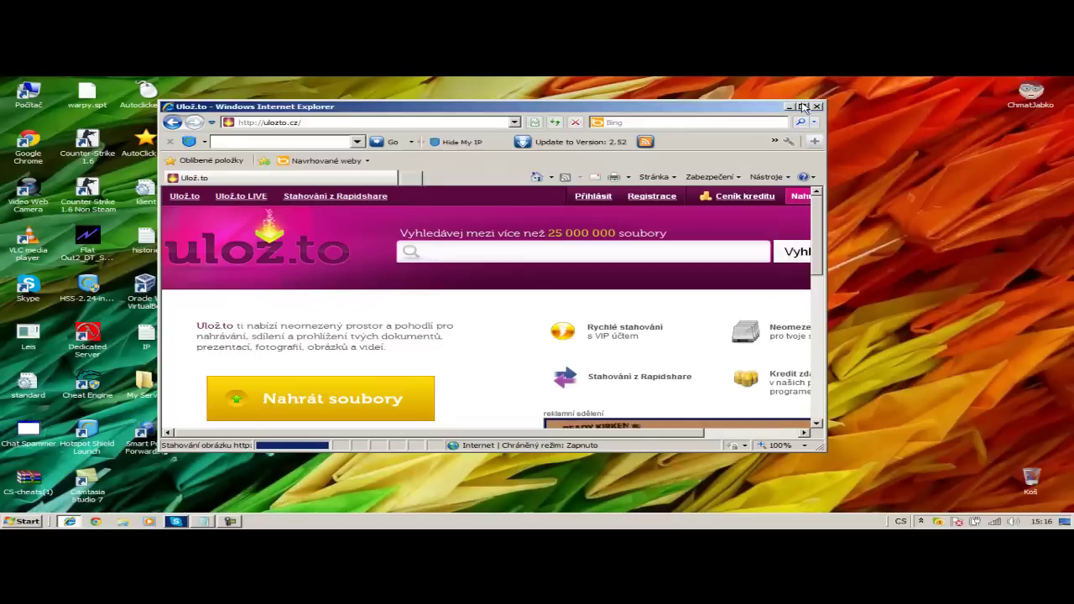
pyautogui.click(802, 107)
pyautogui.write('Sere')
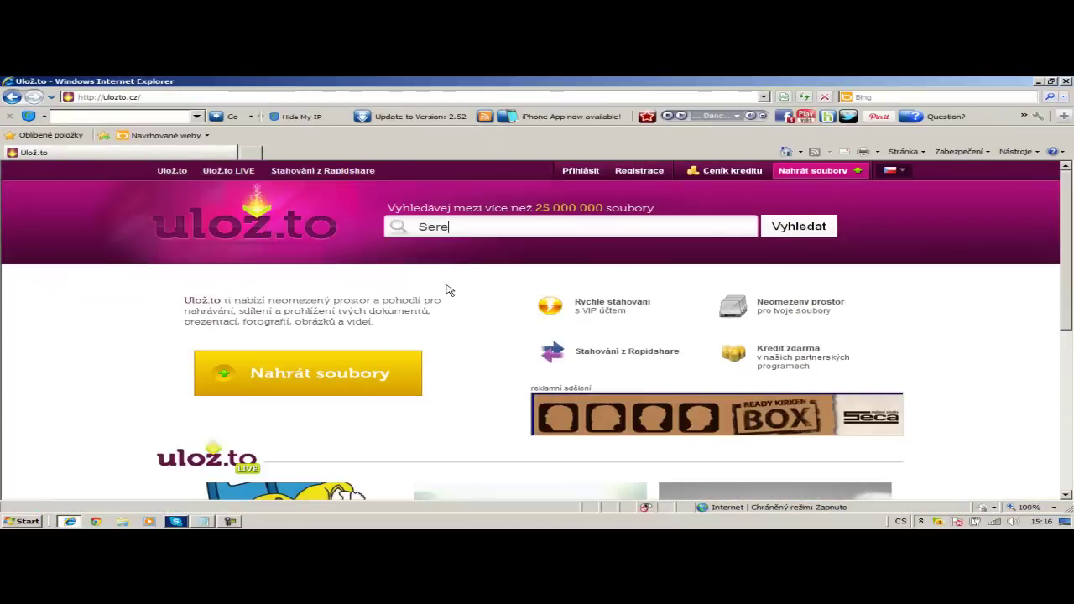
pyautogui.write('er01.exe')
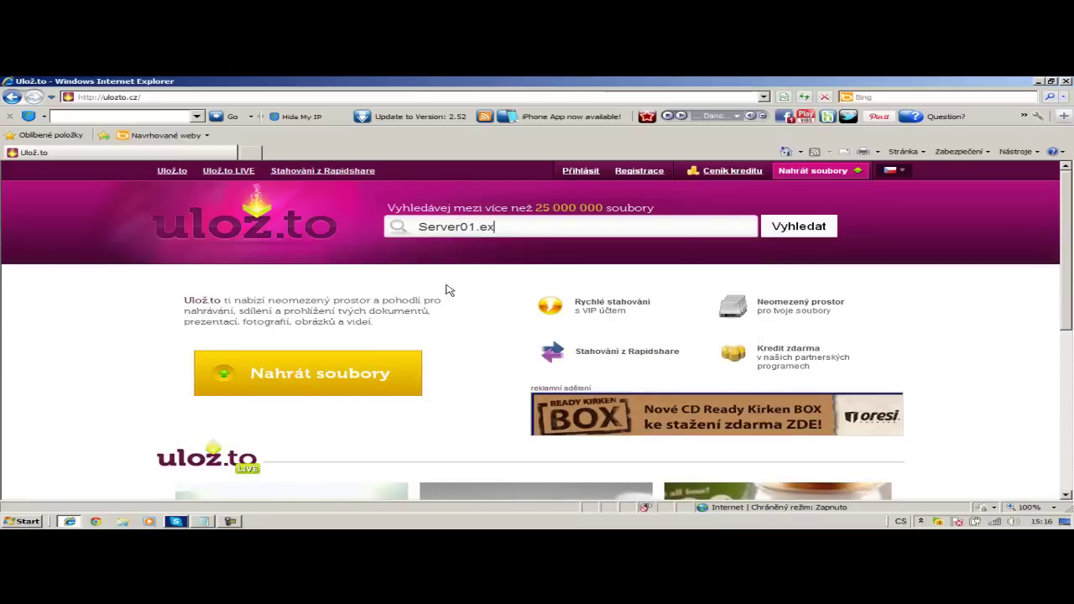
pyautogui.press('Return')
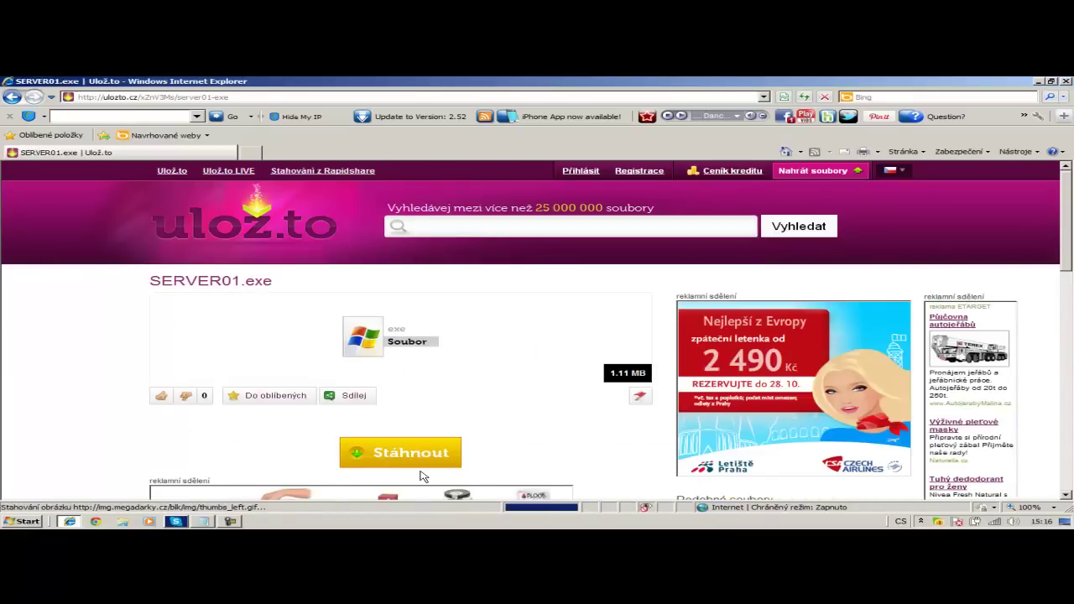
# - Request the SERVER01.exe download, allowing it and entering the captcha code
pyautogui.click(442, 454)
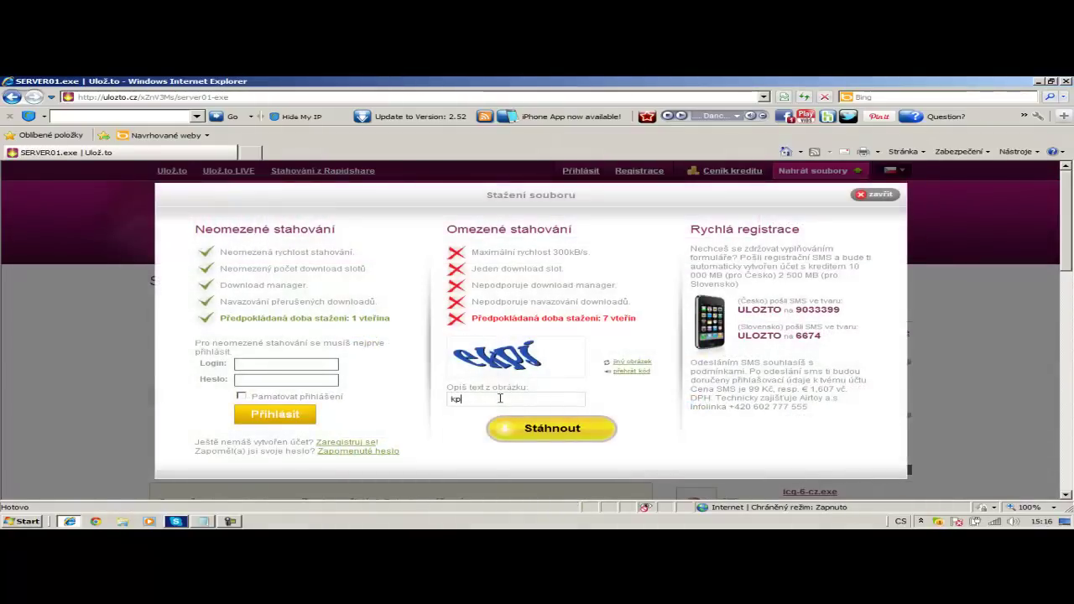
pyautogui.press('Return')
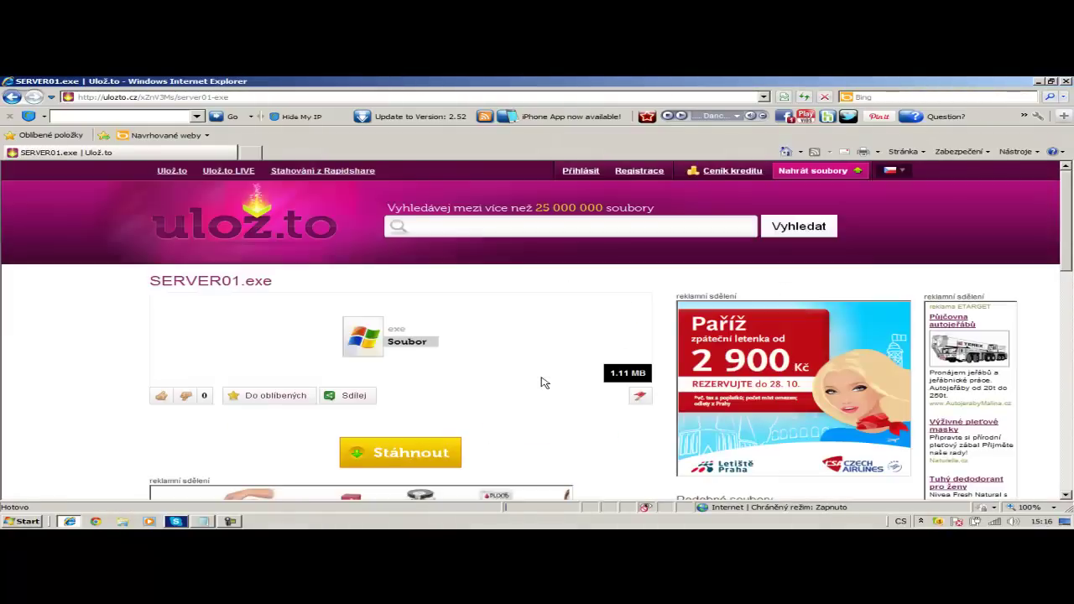
pyautogui.click(540, 168)
pyautogui.click(554, 174)
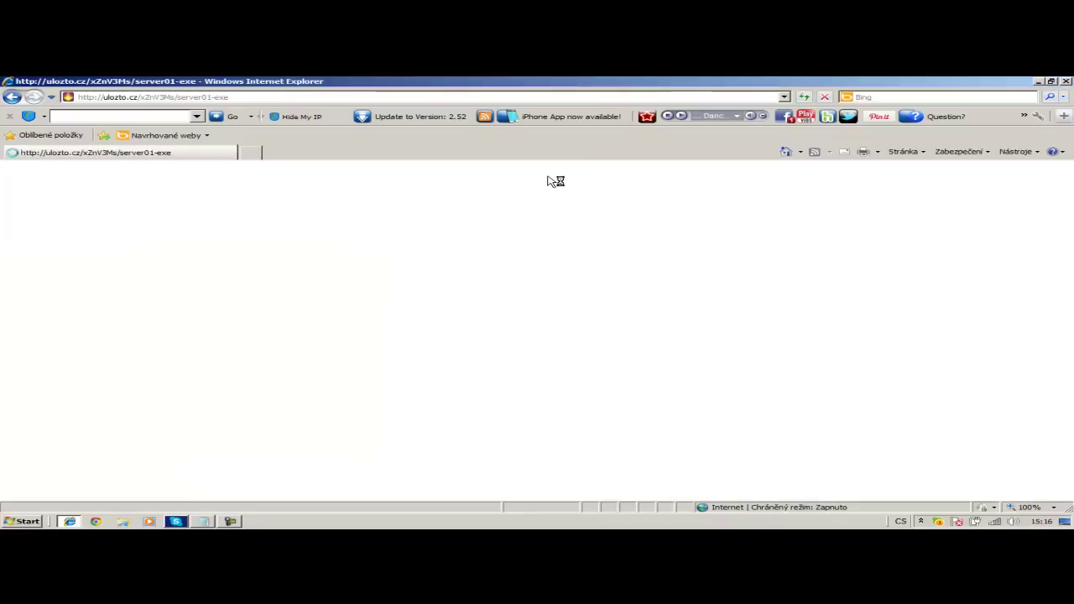
pyautogui.scroll(-1, 408, 283)
pyautogui.click(427, 397)
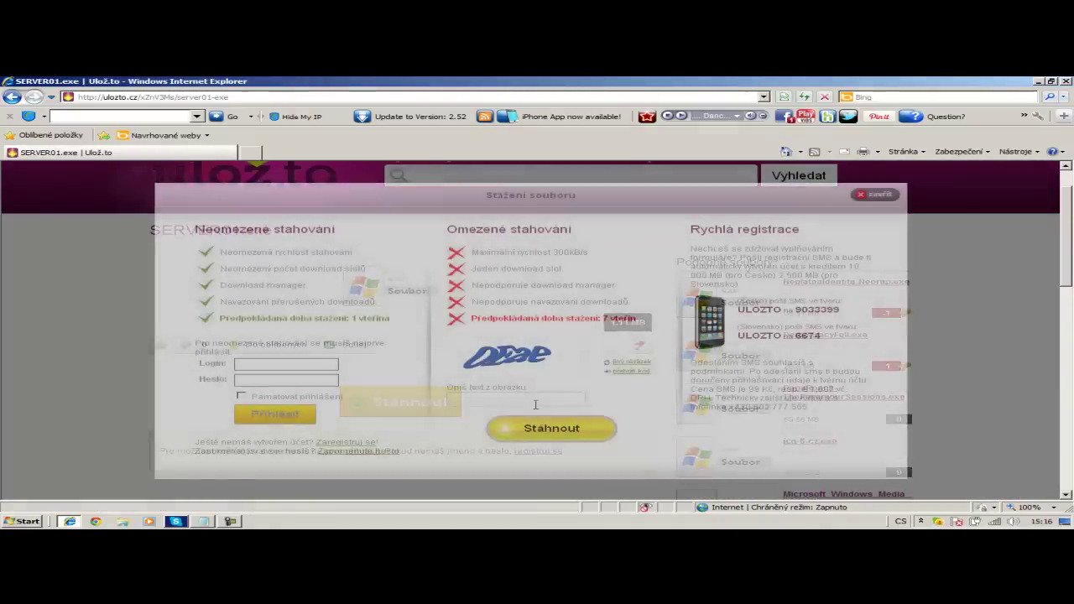
pyautogui.click(547, 400)
pyautogui.write('oea')
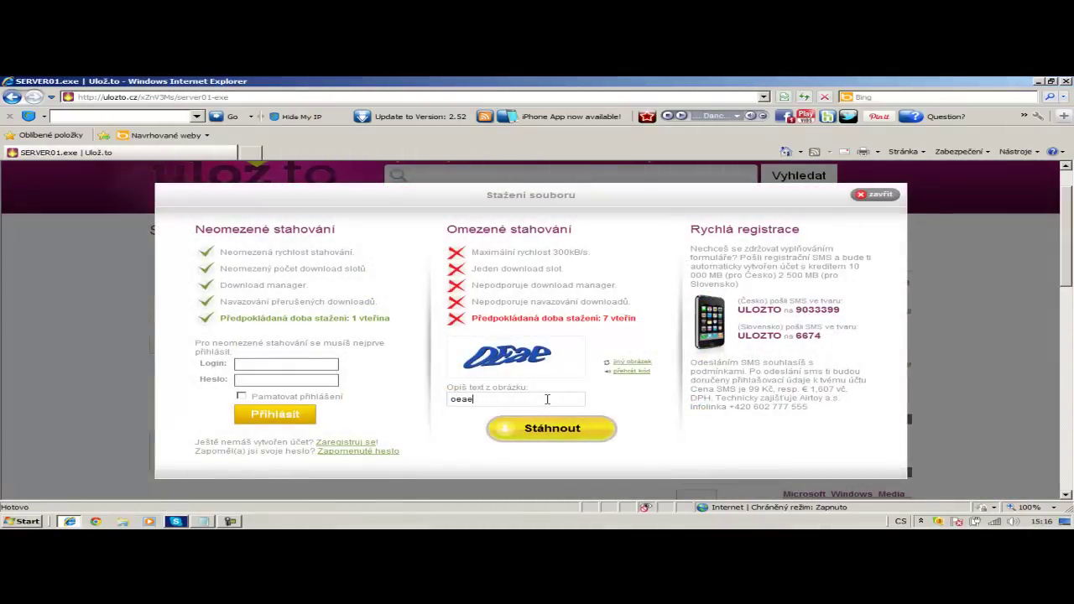
pyautogui.write('e')
pyautogui.press('Return')
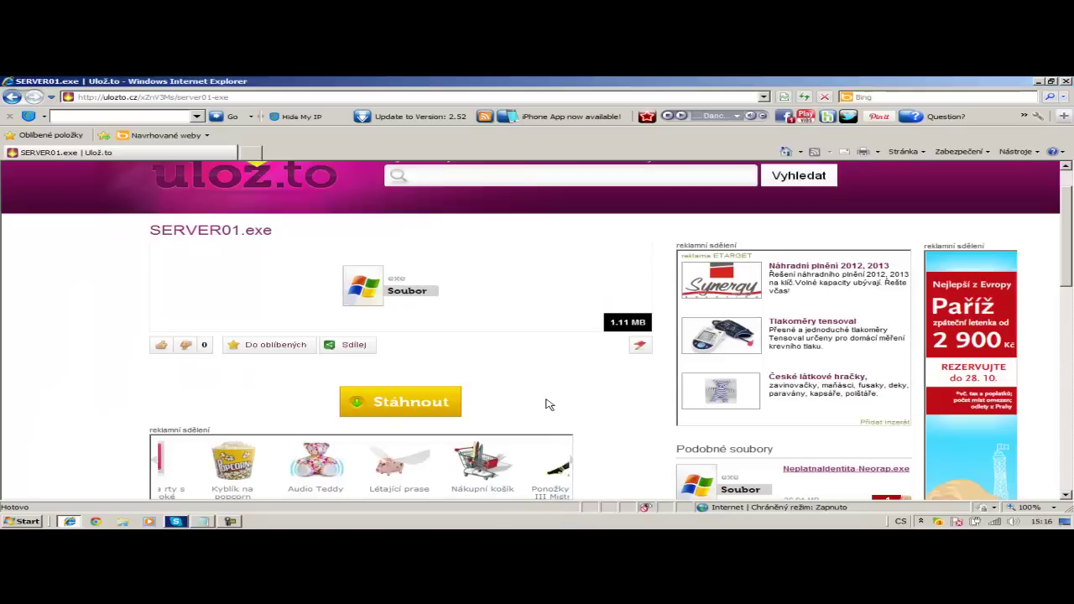
# - Save SERVER01.exe into Plocha > My Server and close the finished download dialog
pyautogui.click(580, 306)
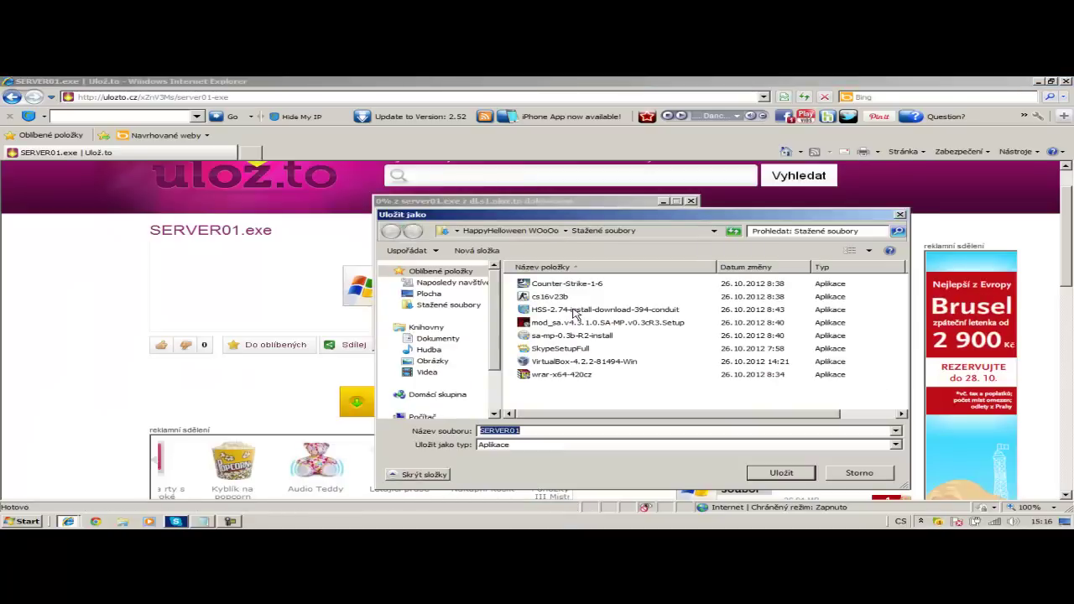
pyautogui.click(429, 294)
pyautogui.click(614, 351)
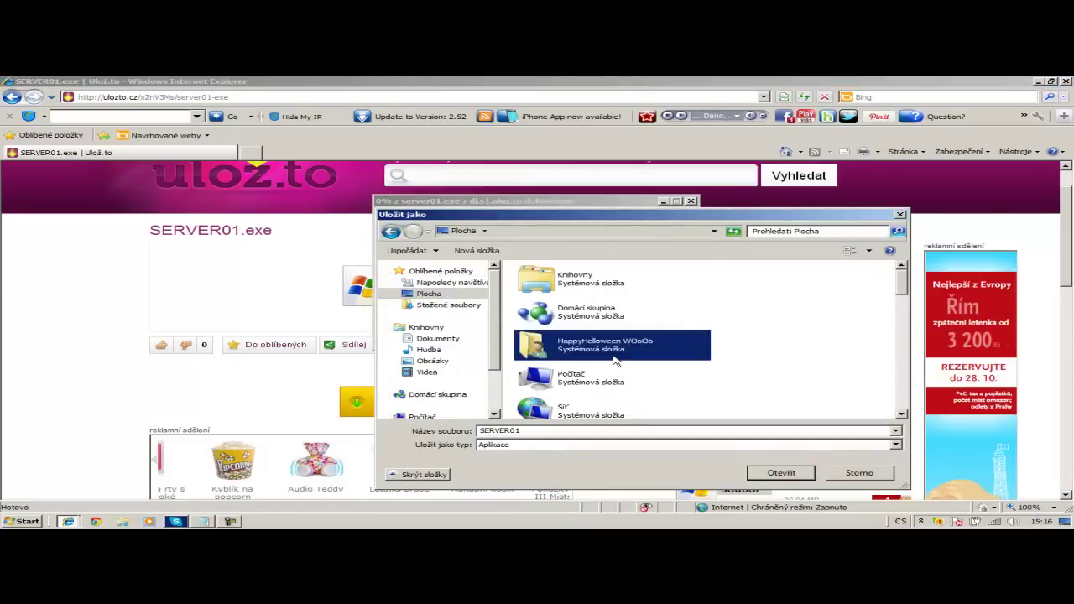
pyautogui.scroll(-3, 610, 382)
pyautogui.doubleClick(587, 401)
pyautogui.click(778, 472)
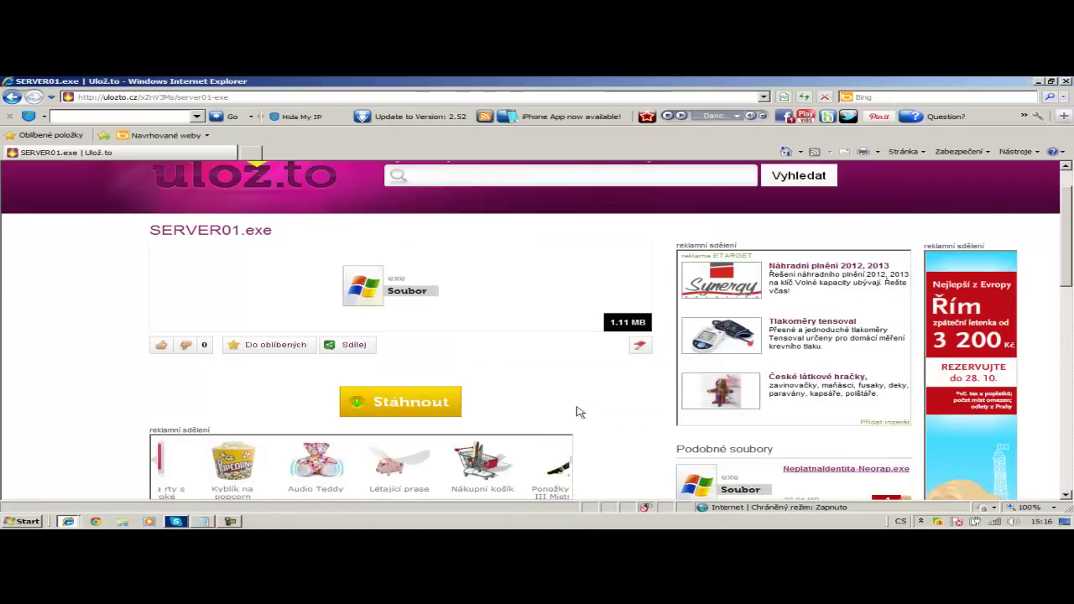
pyautogui.click(1038, 81)
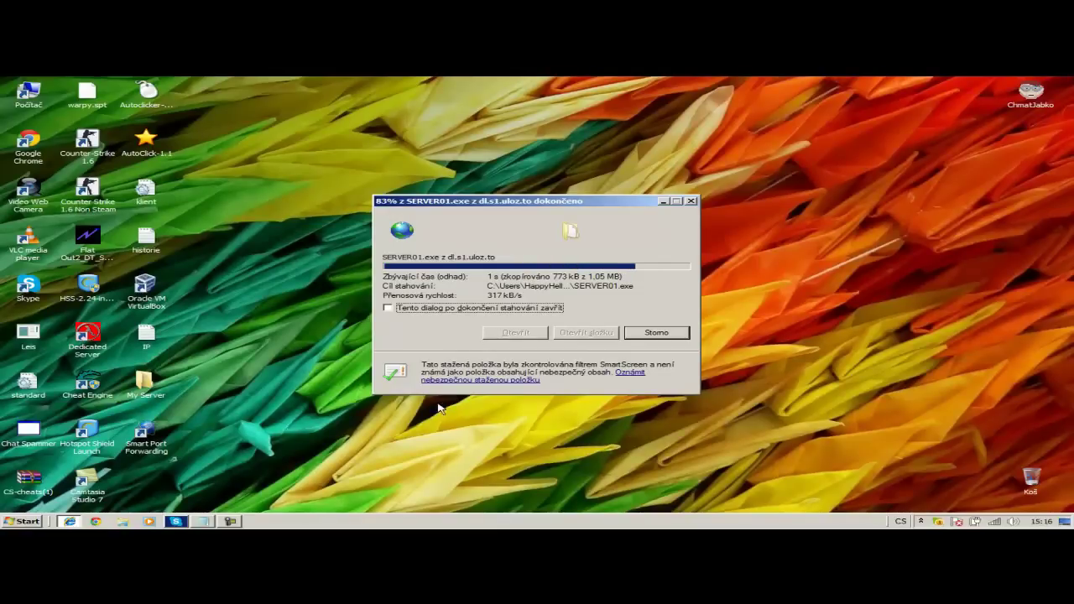
pyautogui.click(648, 332)
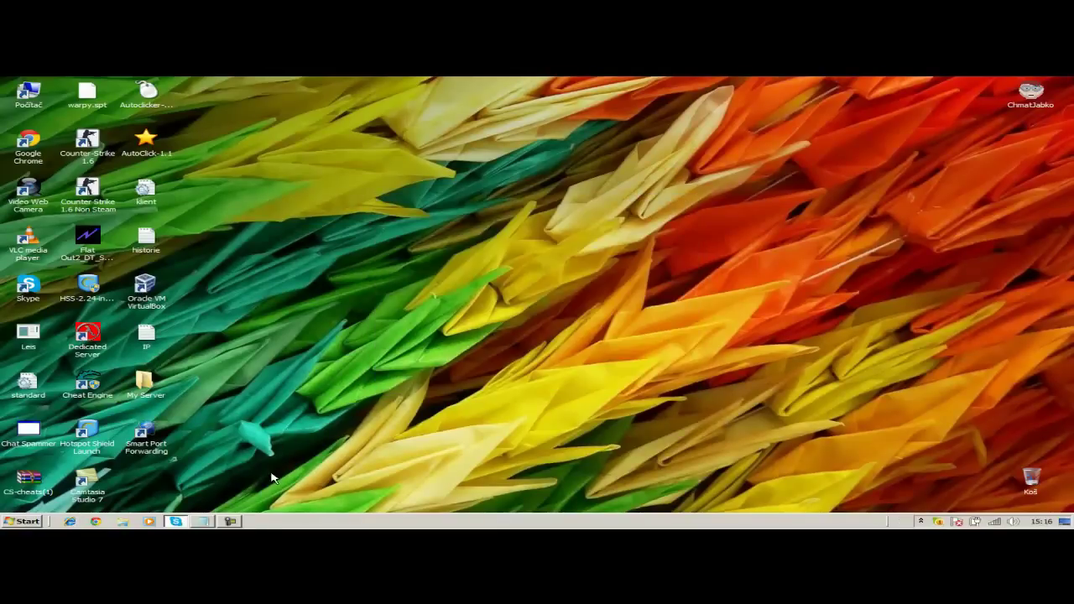
# - Open Internet Explorer and load the Google homepage (google.cz)
pyautogui.click(239, 522)
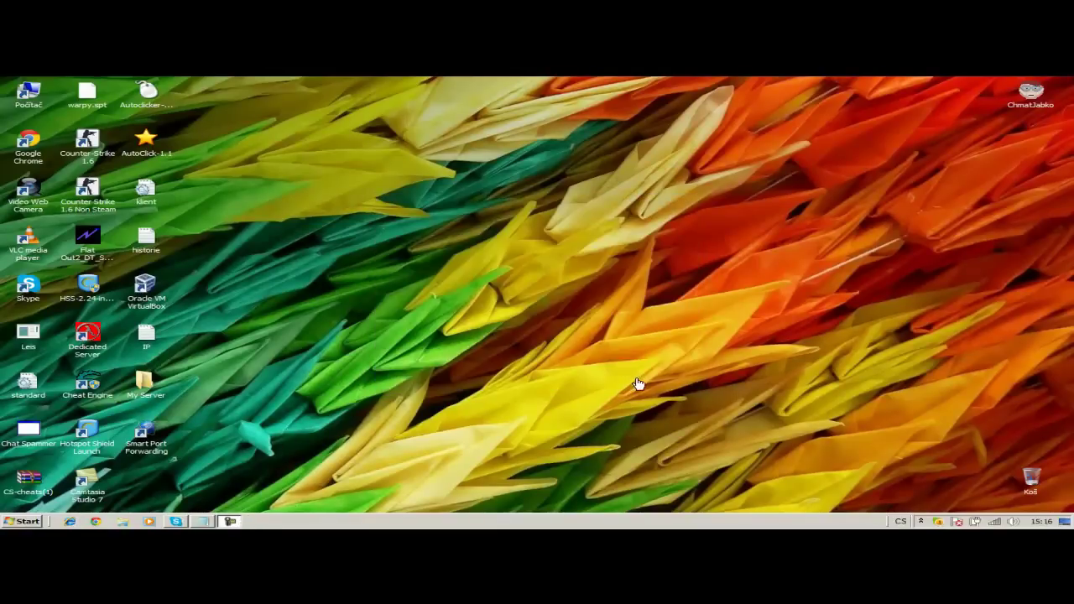
pyautogui.click(23, 522)
pyautogui.click(96, 521)
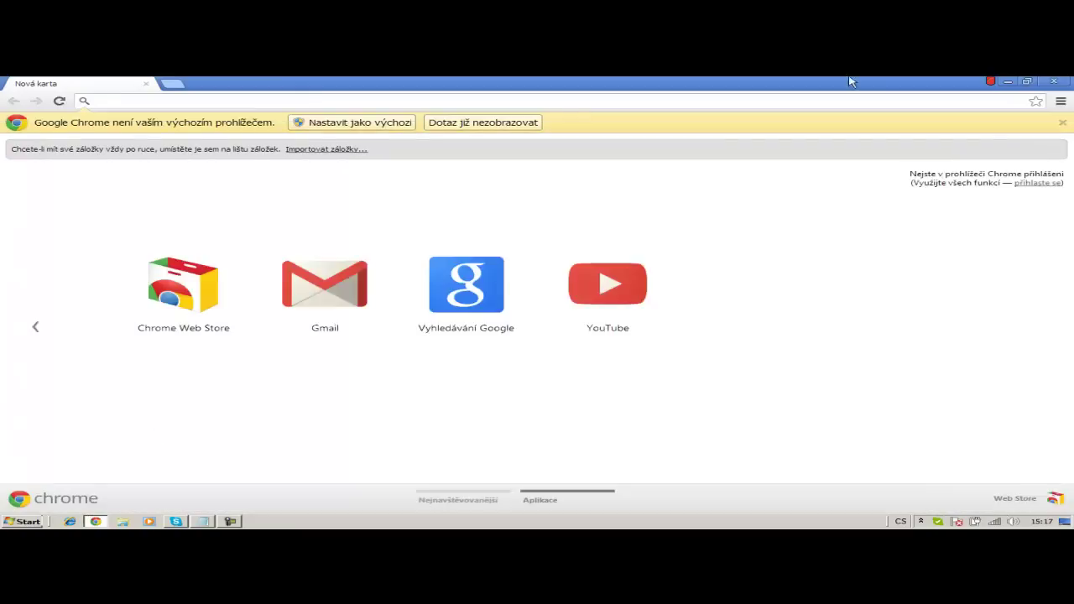
pyautogui.click(1007, 82)
pyautogui.click(70, 522)
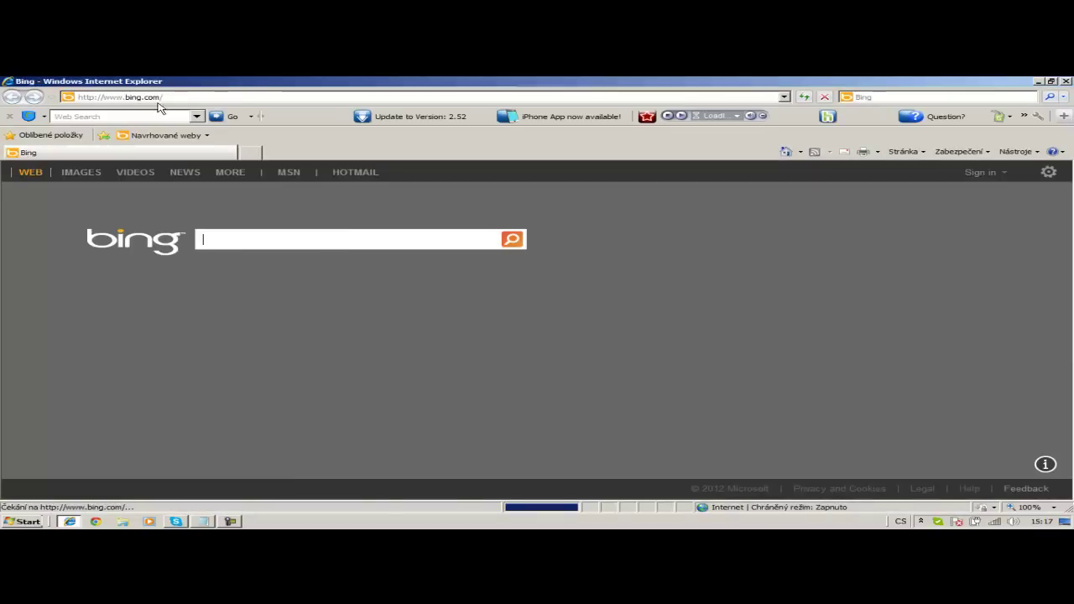
pyautogui.click(158, 96)
pyautogui.write('google.')
pyautogui.press('Down')
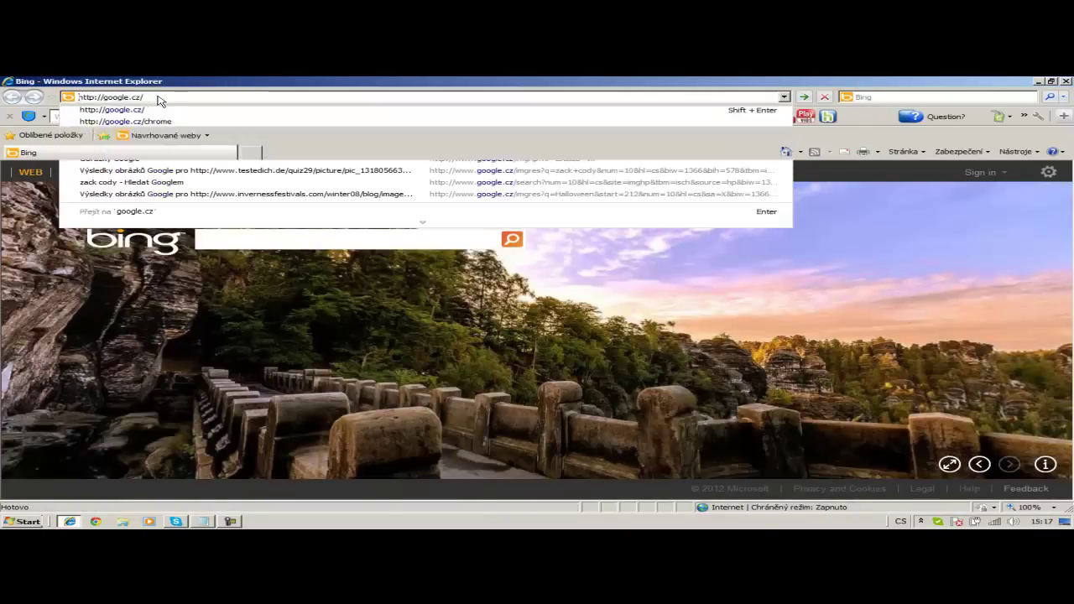
pyautogui.press('Return')
# - Search Google for 'Logmein hamachi download' and open the Slunečnice.cz Hamachi result
pyautogui.write('Logmein haach')
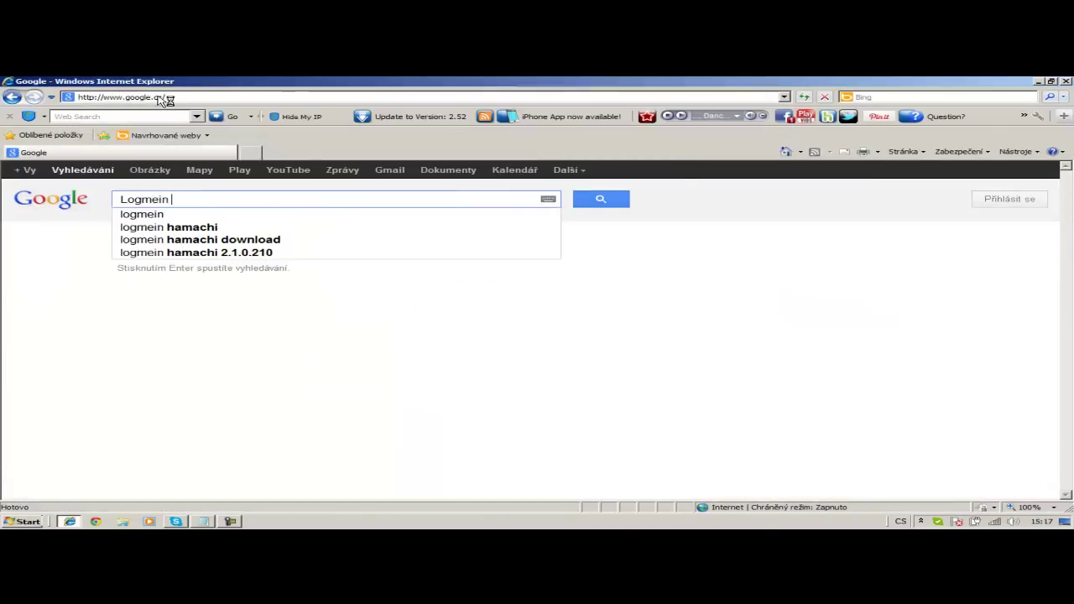
pyautogui.press('BackSpace')
pyautogui.press('BackSpace')
pyautogui.press('BackSpace')
pyautogui.write('ma')
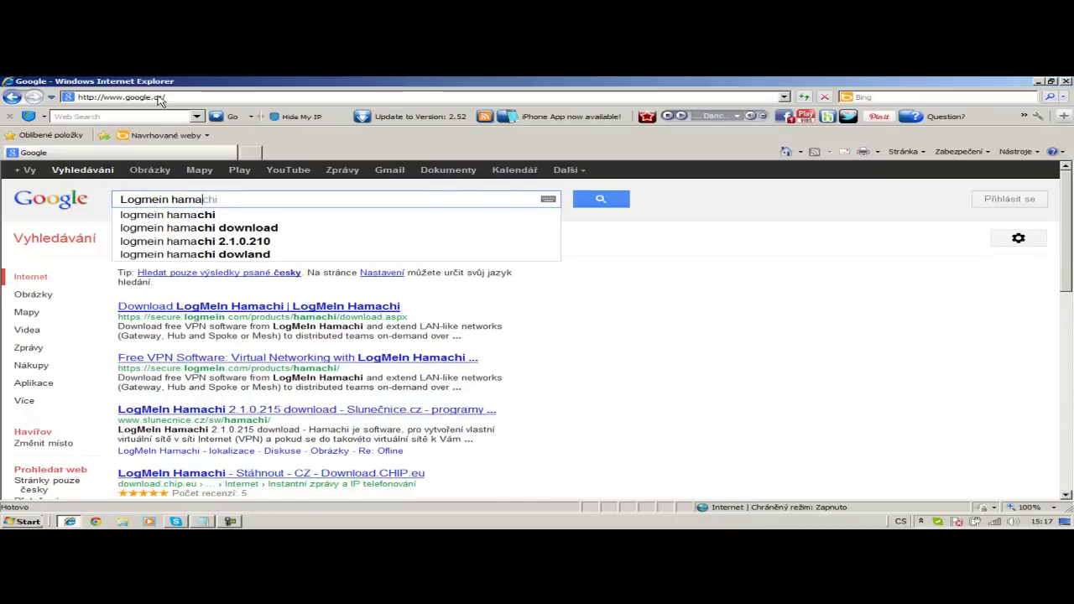
pyautogui.write('chi download')
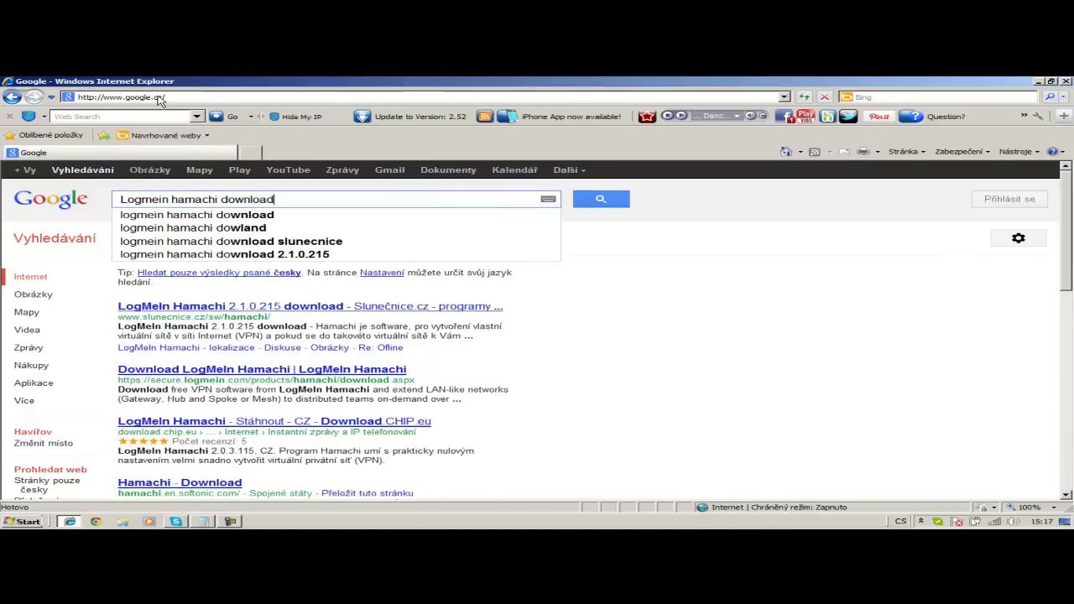
pyautogui.press('Return')
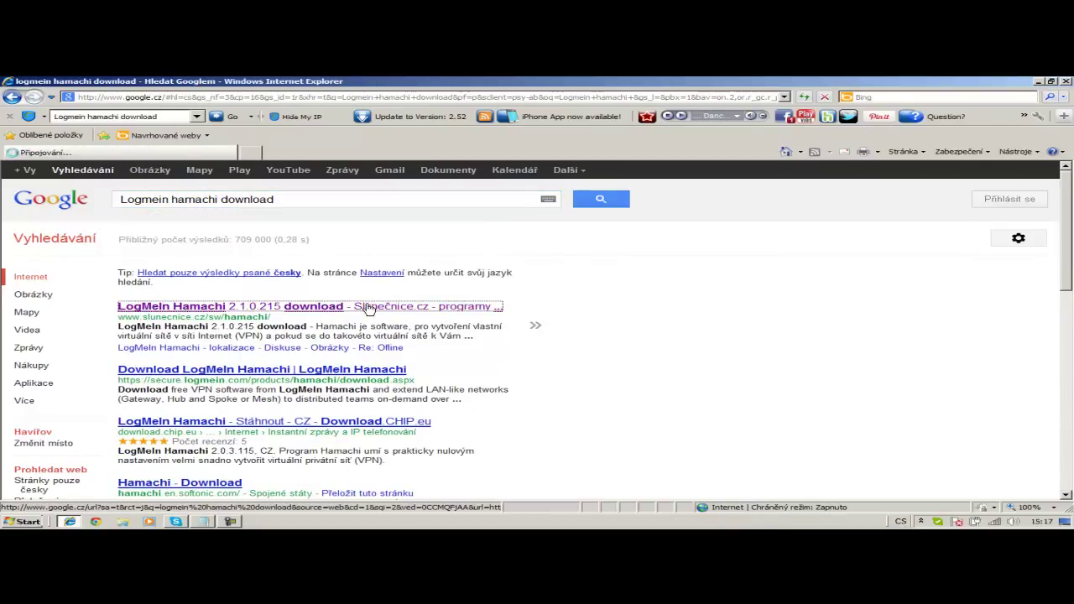
pyautogui.click(363, 307)
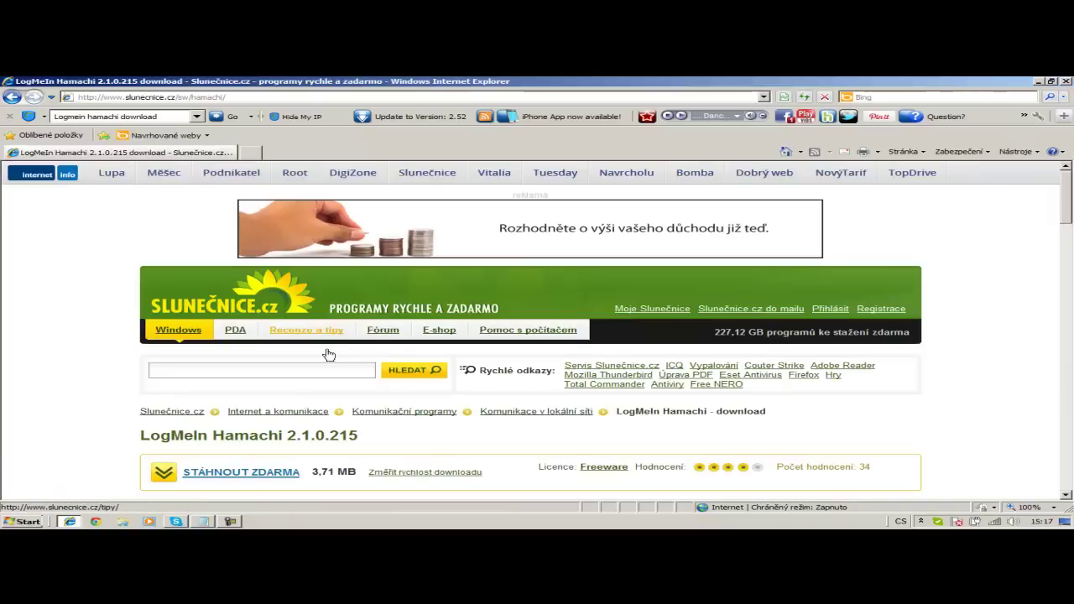
# - Download hamachi.msi from Slunečnice.cz, allowing the blocked download and saving it to Stažené soubory
pyautogui.click(243, 475)
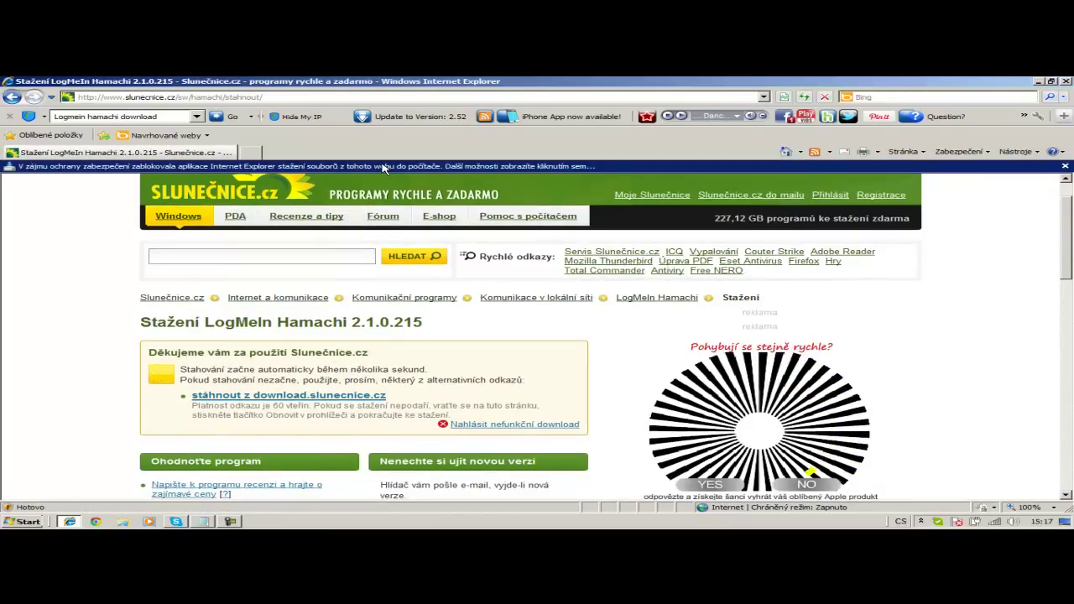
pyautogui.click(386, 167)
pyautogui.click(431, 177)
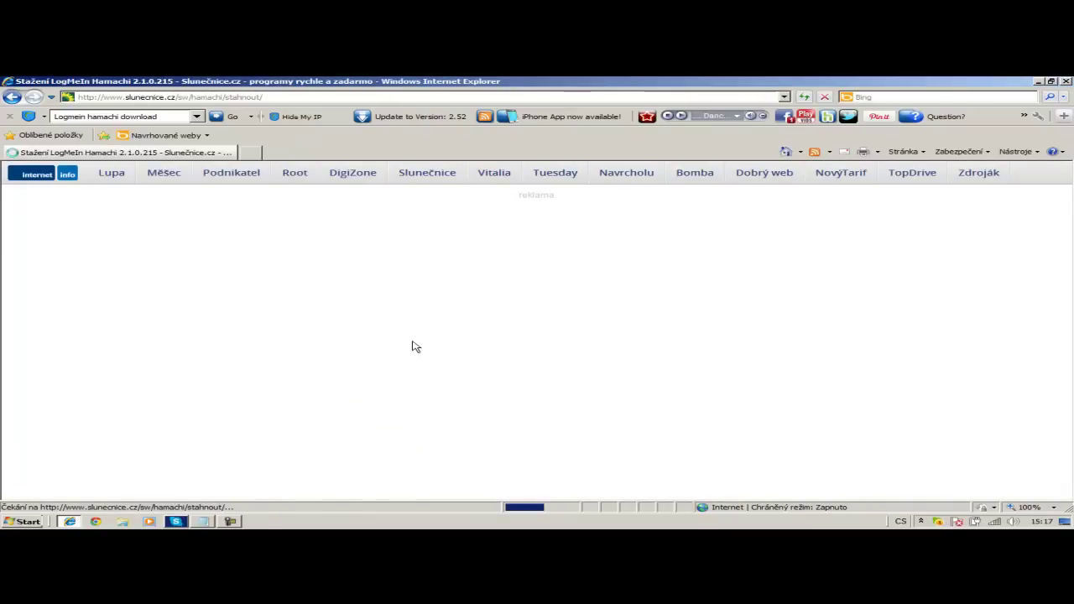
pyautogui.scroll(-2, 486, 395)
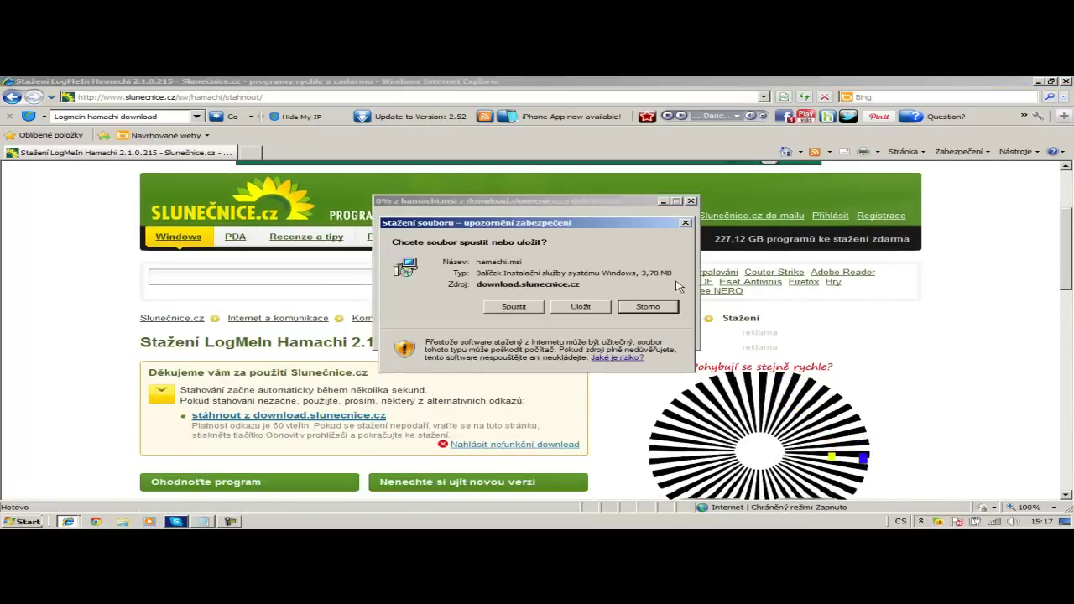
pyautogui.click(493, 309)
pyautogui.click(422, 307)
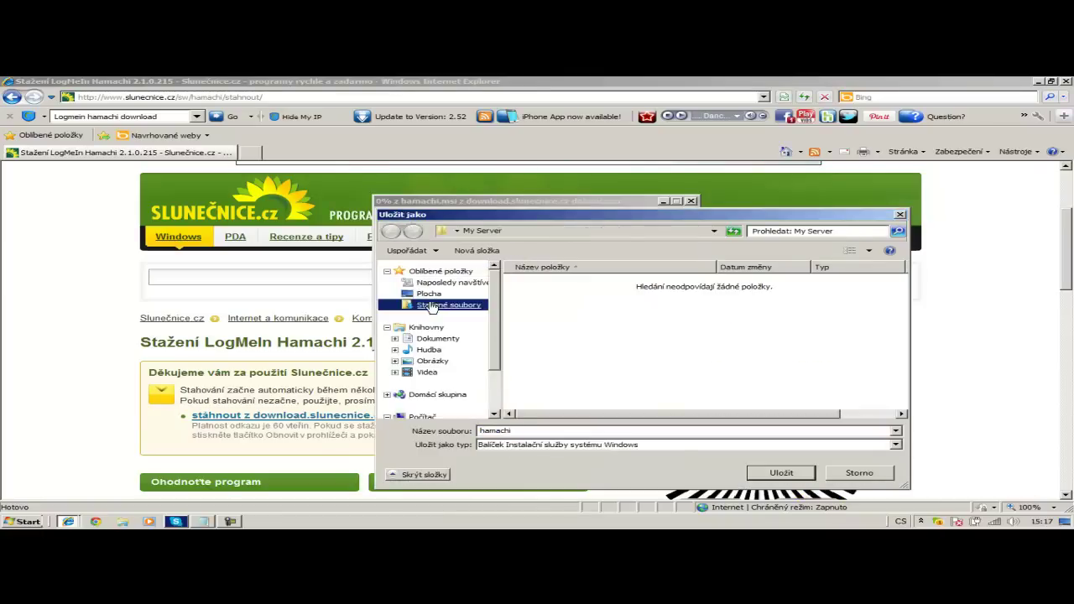
pyautogui.click(758, 478)
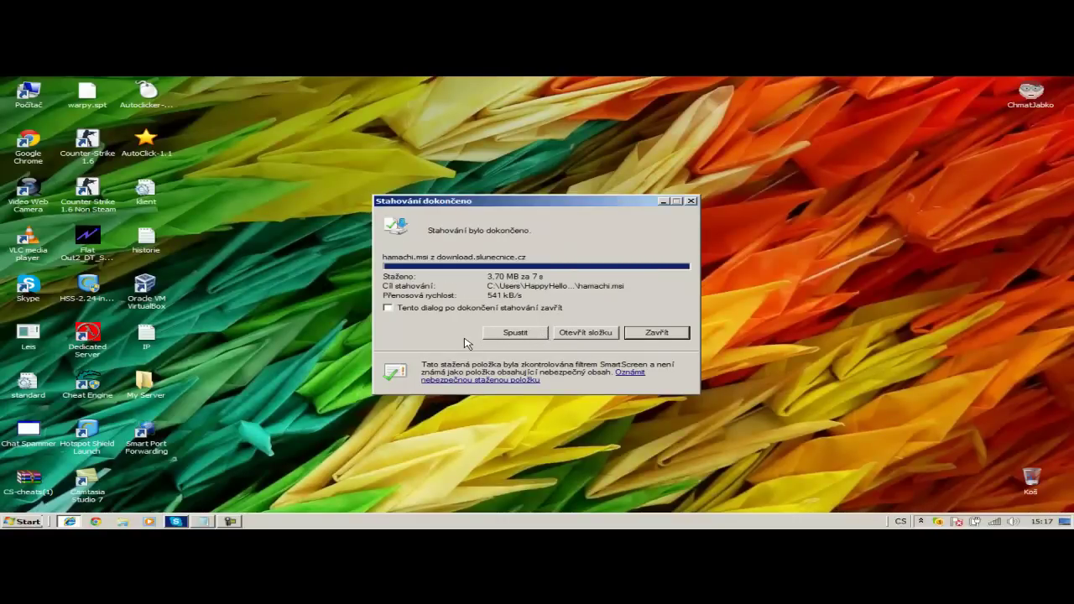
# - Run hamachi.msi, accept the terms, enable a desktop shortcut and start the installation
pyautogui.click(529, 335)
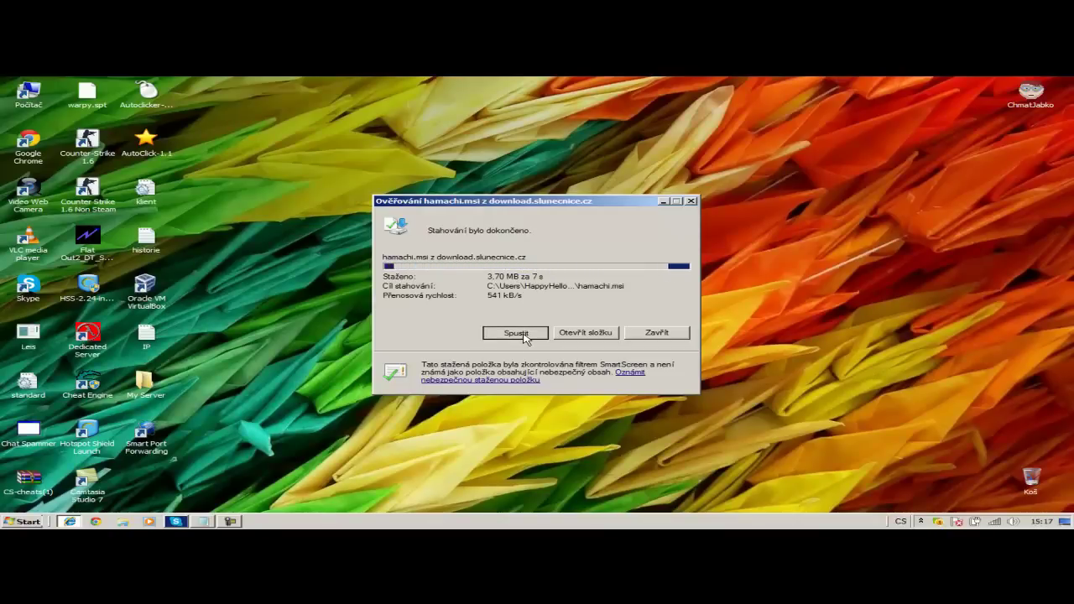
pyautogui.click(576, 271)
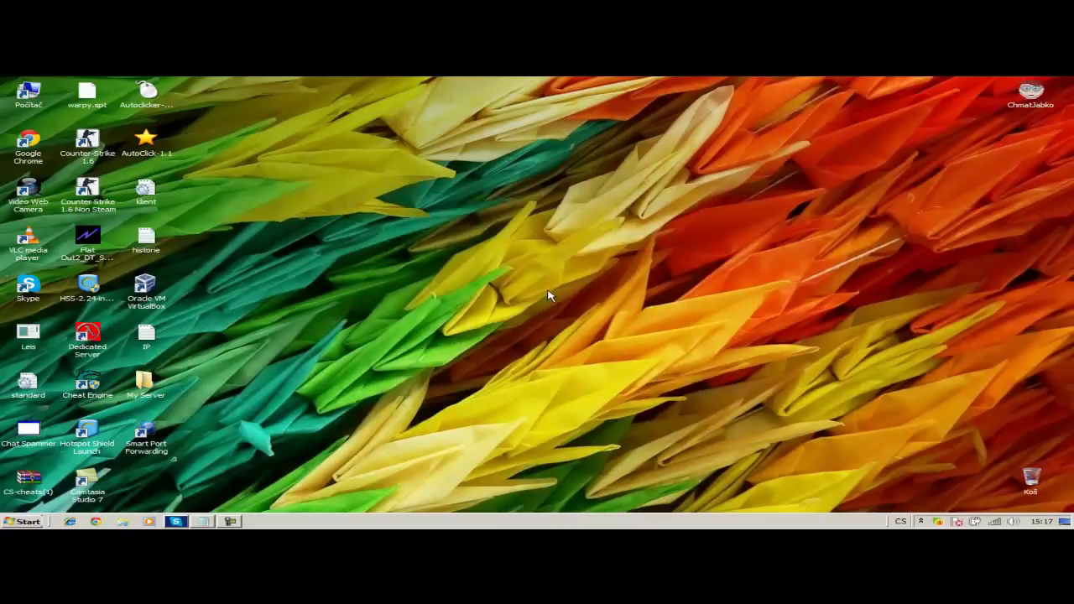
pyautogui.click(614, 394)
pyautogui.click(614, 394)
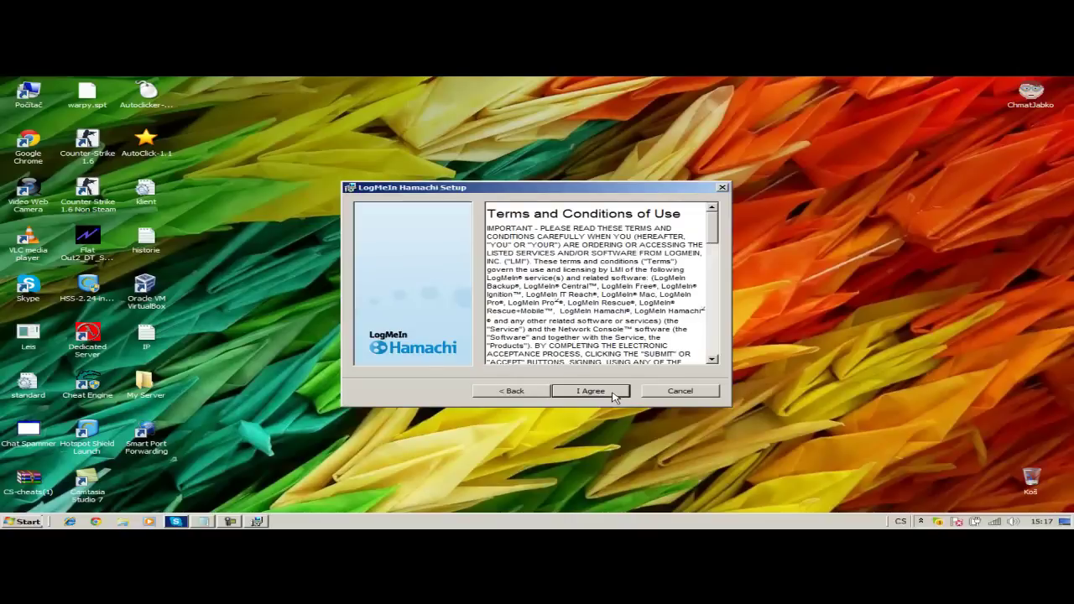
pyautogui.click(614, 394)
pyautogui.click(490, 294)
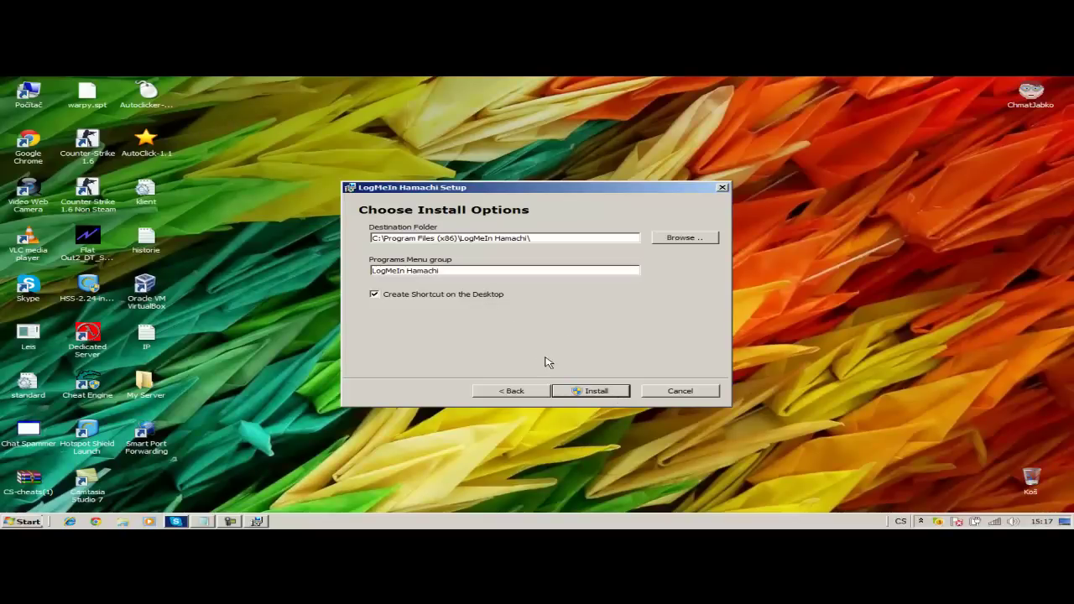
pyautogui.click(574, 393)
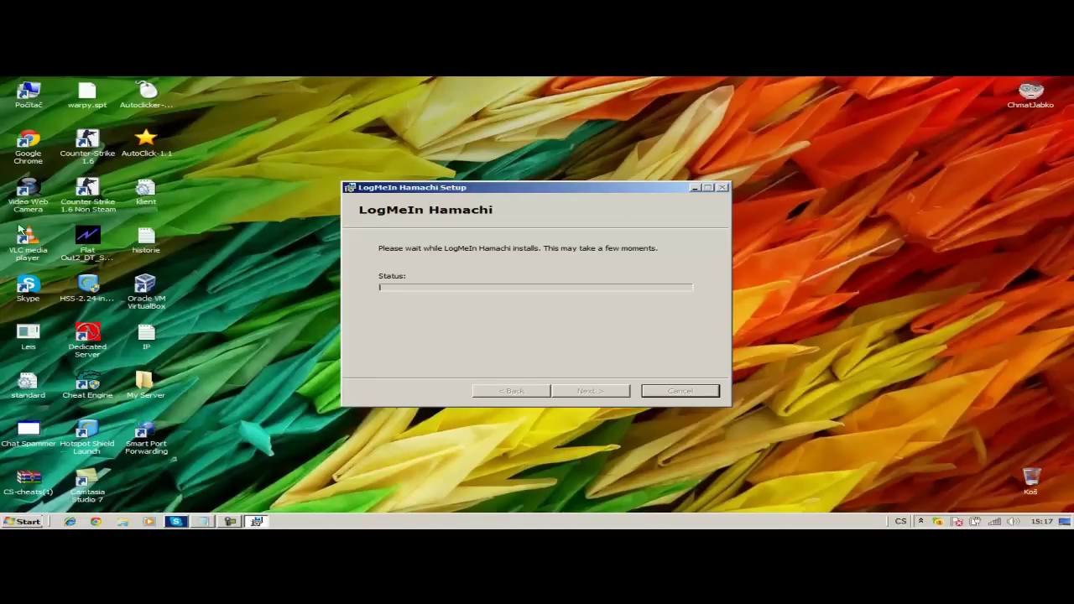
pyautogui.moveTo(454, 192); pyautogui.dragTo(971, 215)
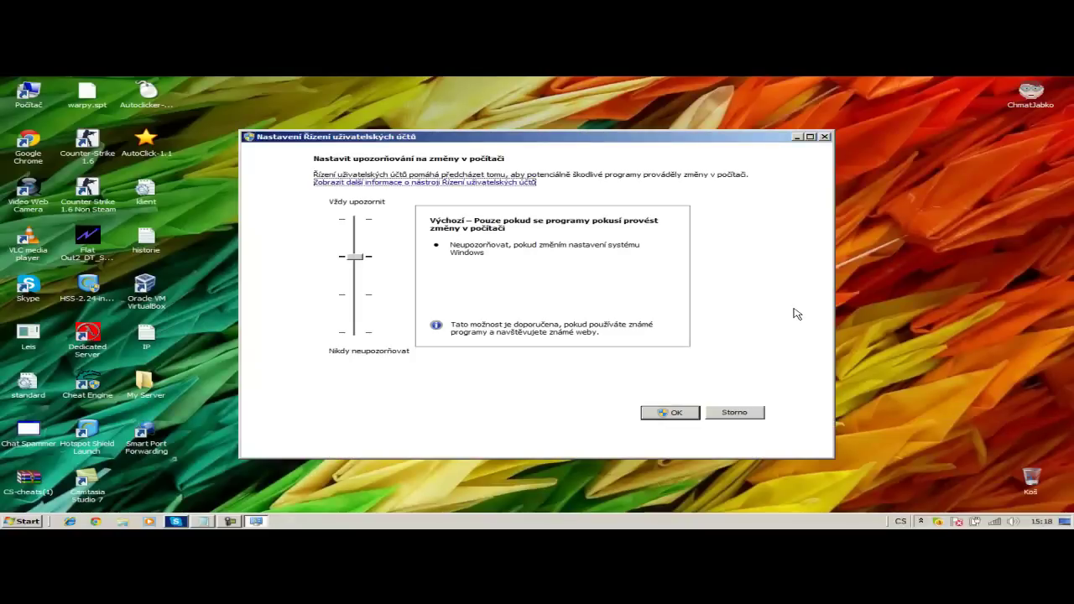
# - Keep User Account Control at the default level, then open the Stažené soubory folder
pyautogui.click(684, 417)
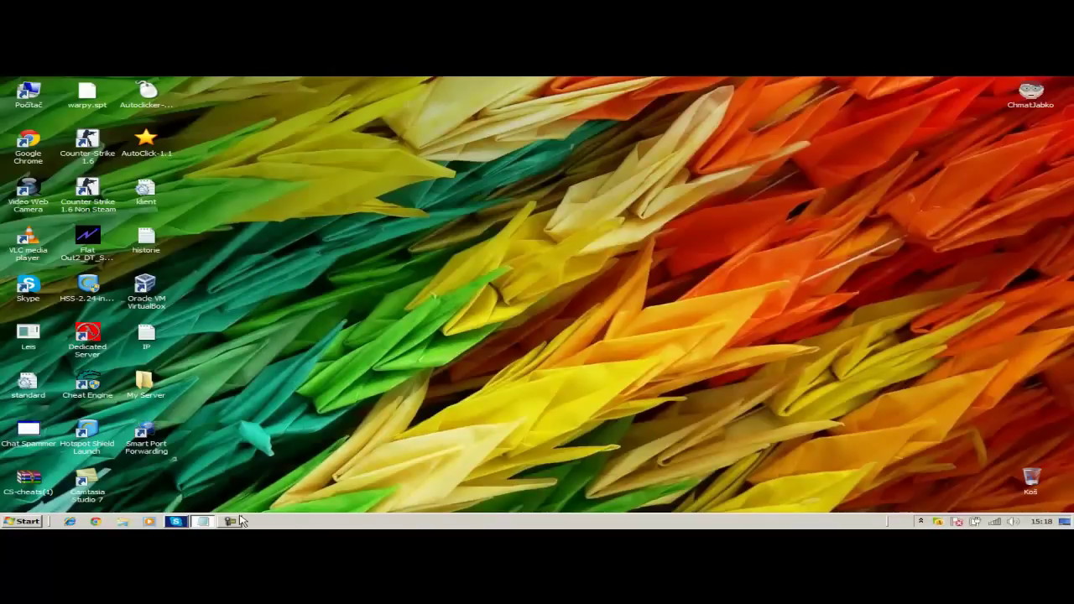
pyautogui.press('super')
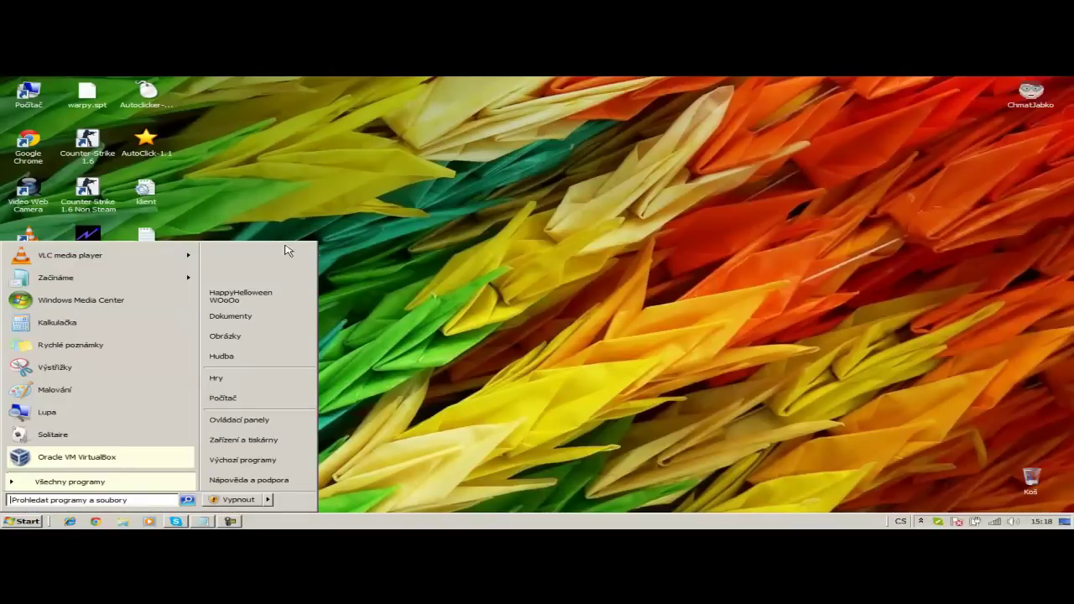
pyautogui.click(225, 312)
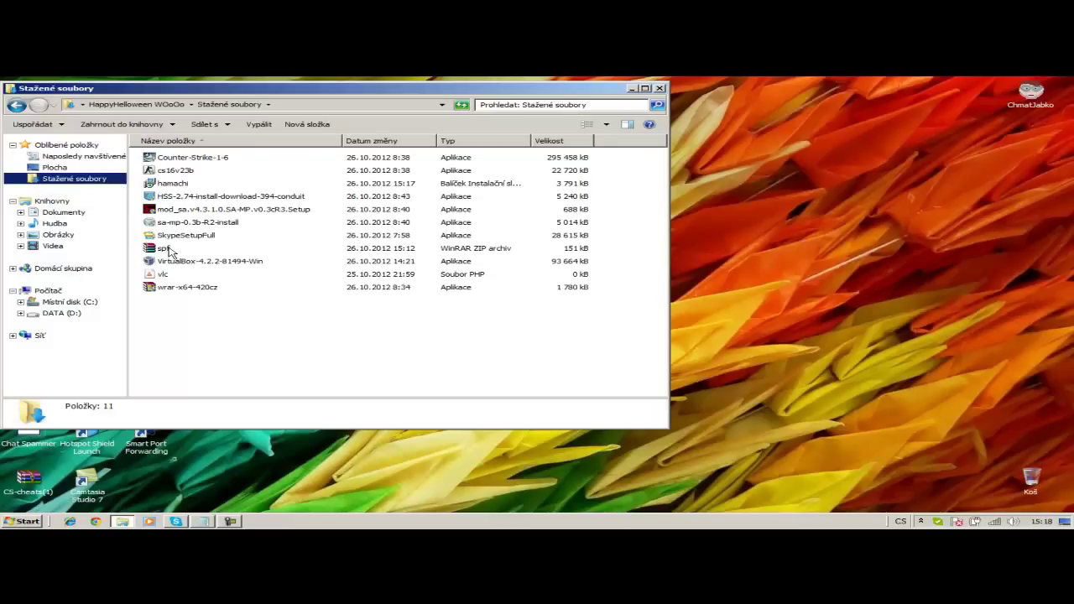
# - Run the hamachi installer from Downloads, keep English, accept the terms and install with defaults
pyautogui.doubleClick(176, 185)
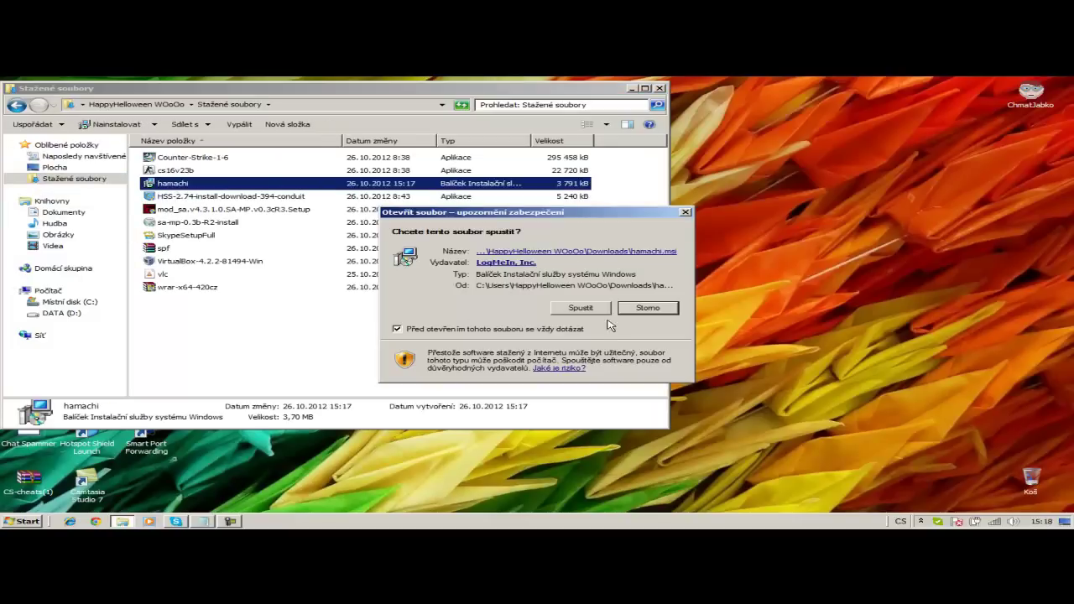
pyautogui.click(579, 309)
pyautogui.click(659, 87)
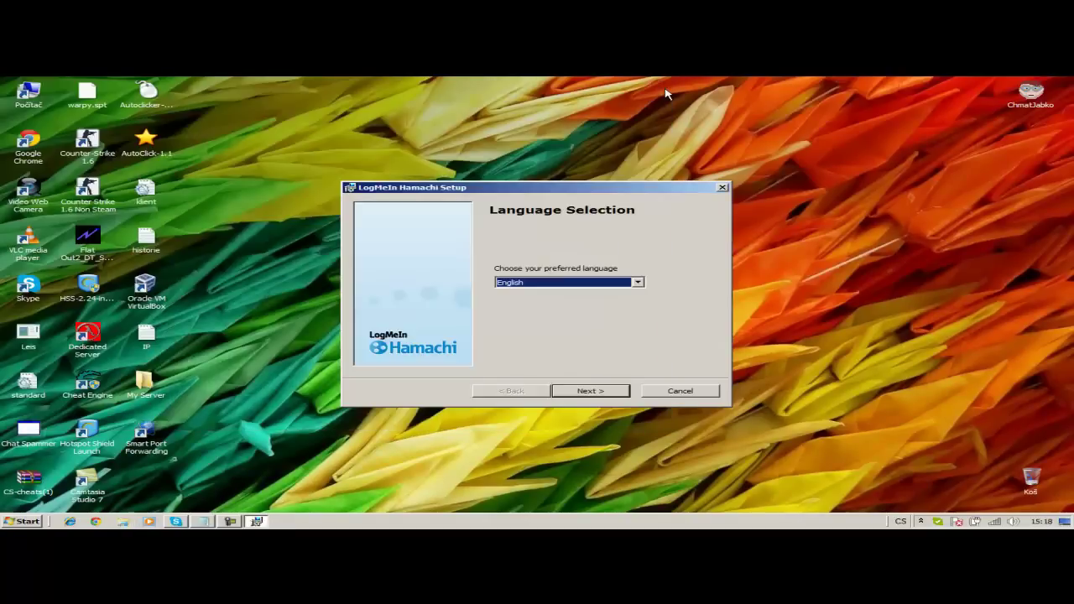
pyautogui.click(607, 388)
pyautogui.click(595, 390)
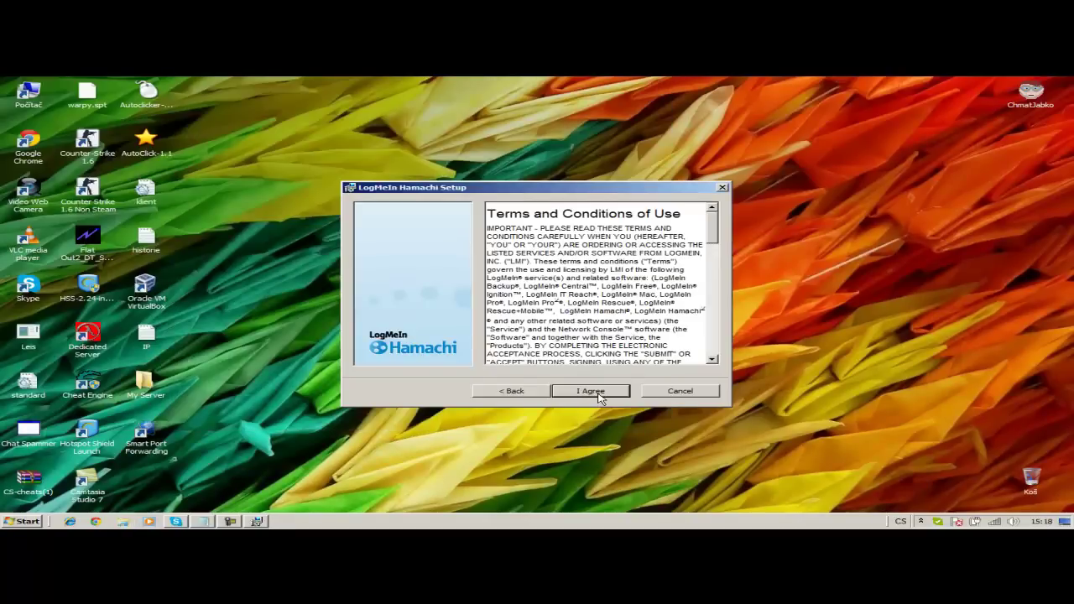
pyautogui.click(592, 389)
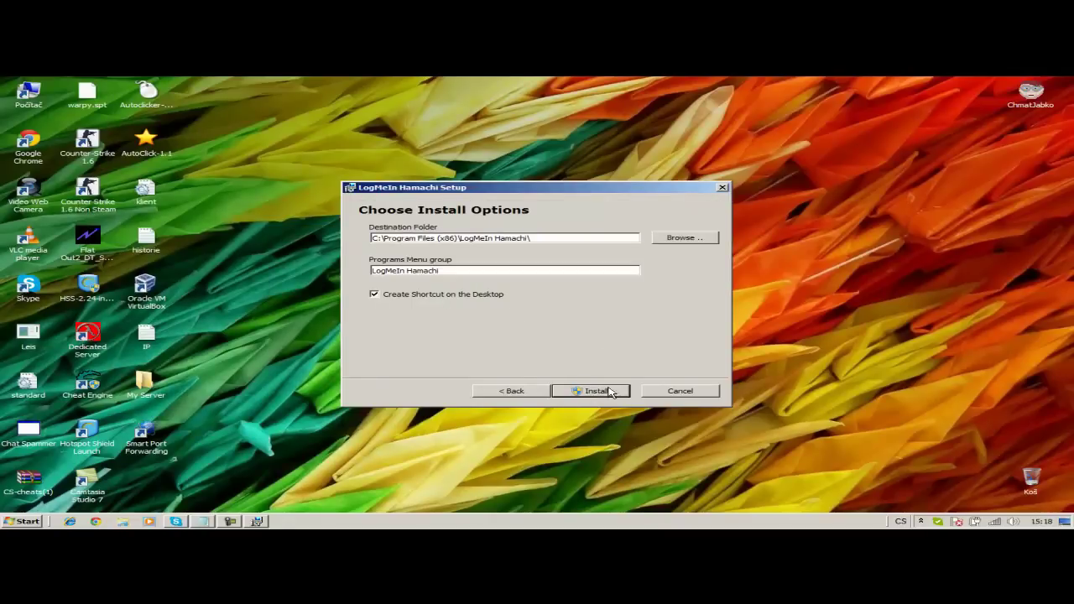
pyautogui.click(596, 391)
# - Let Hamachi install to C:\Program Files (x86)\LogMeIn Hamachi\ until Setup Complete appears
pyautogui.moveTo(528, 182); pyautogui.dragTo(699, 239)
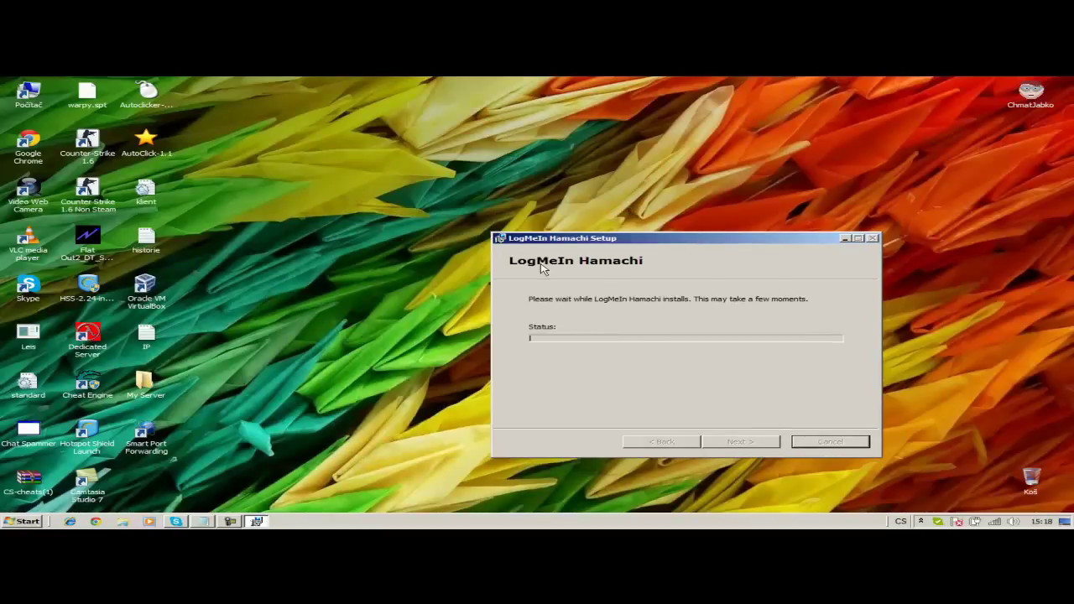
pyautogui.moveTo(559, 242); pyautogui.dragTo(363, 249)
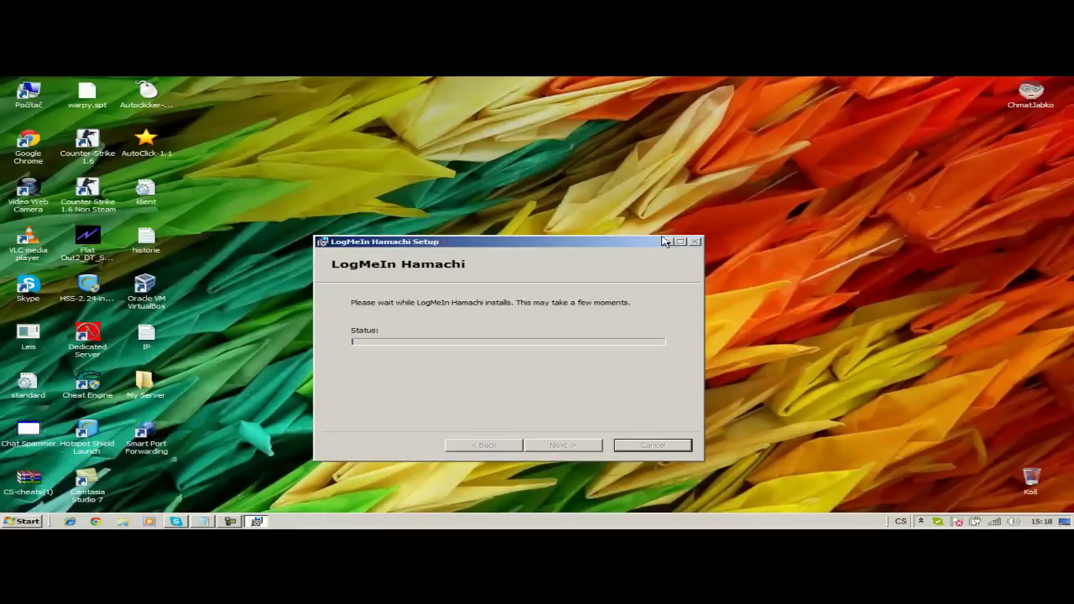
pyautogui.moveTo(588, 242); pyautogui.dragTo(622, 255)
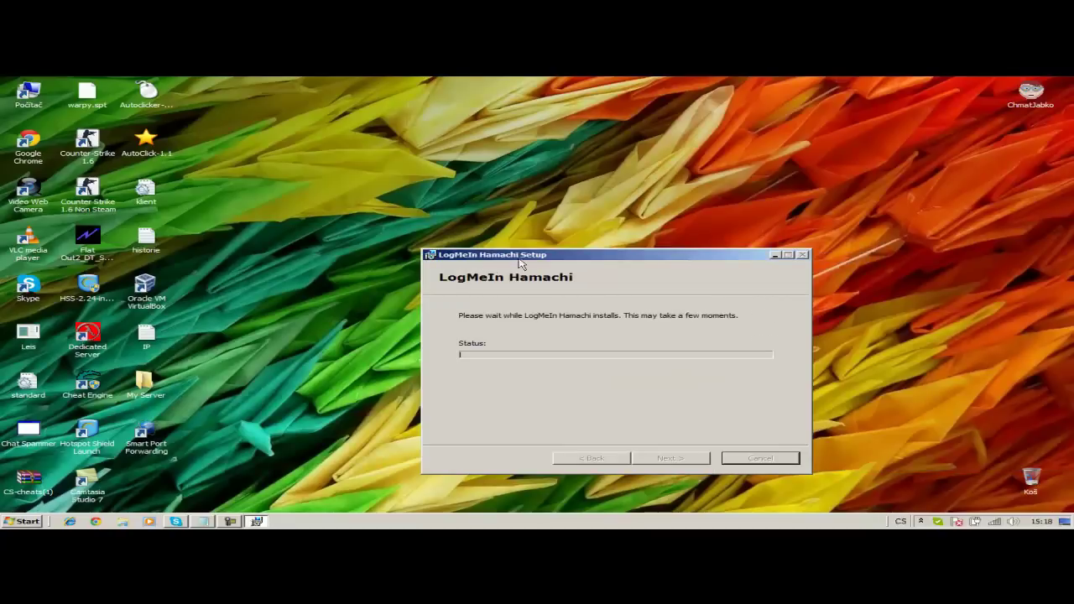
pyautogui.moveTo(2, 165); pyautogui.dragTo(421, 193)
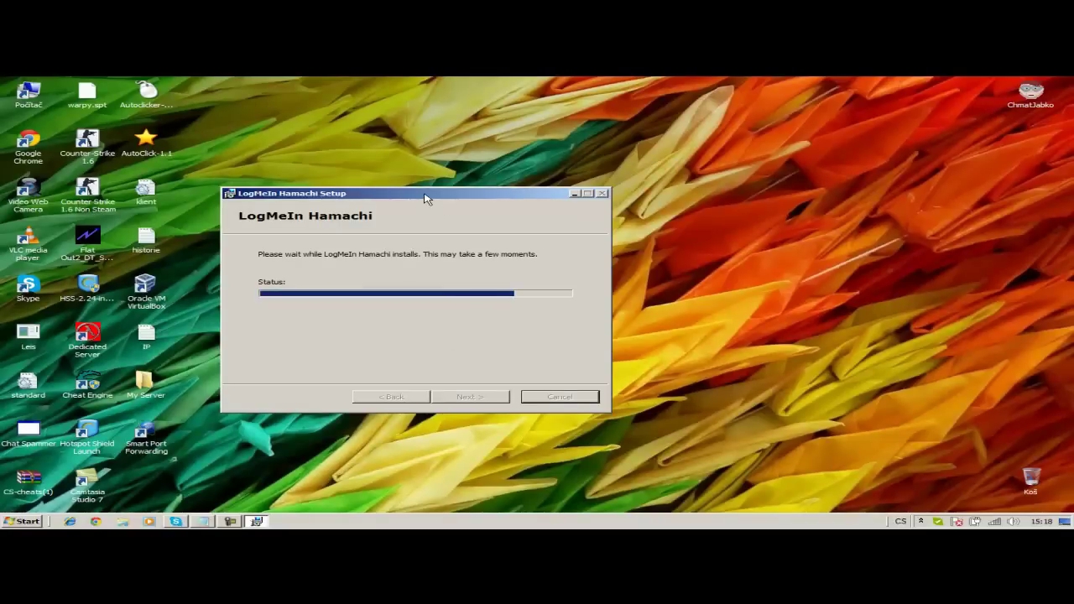
pyautogui.moveTo(426, 198); pyautogui.dragTo(676, 200)
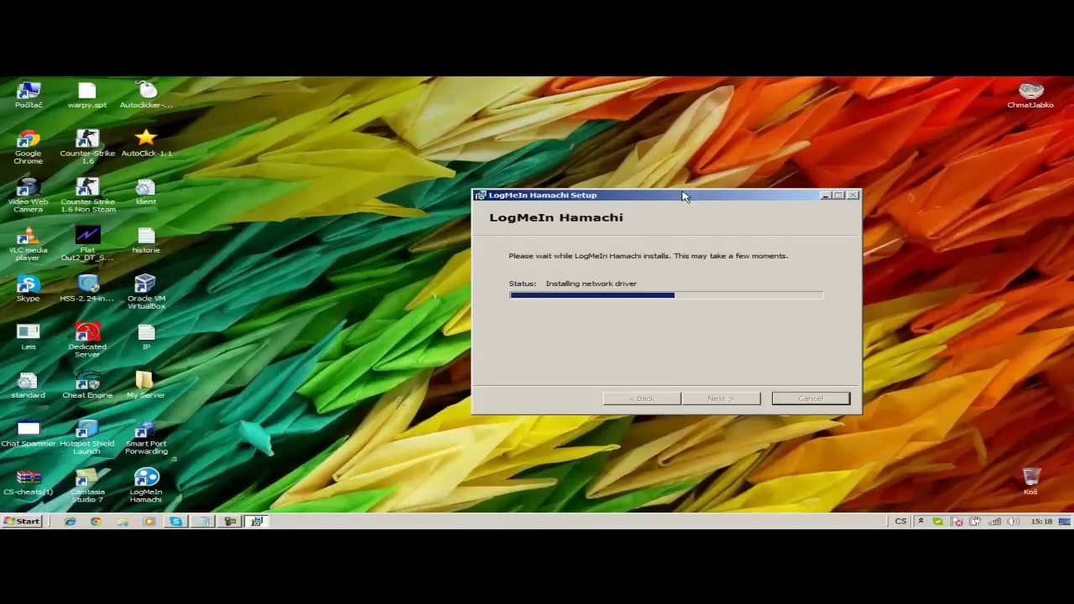
pyautogui.moveTo(683, 195); pyautogui.dragTo(529, 197)
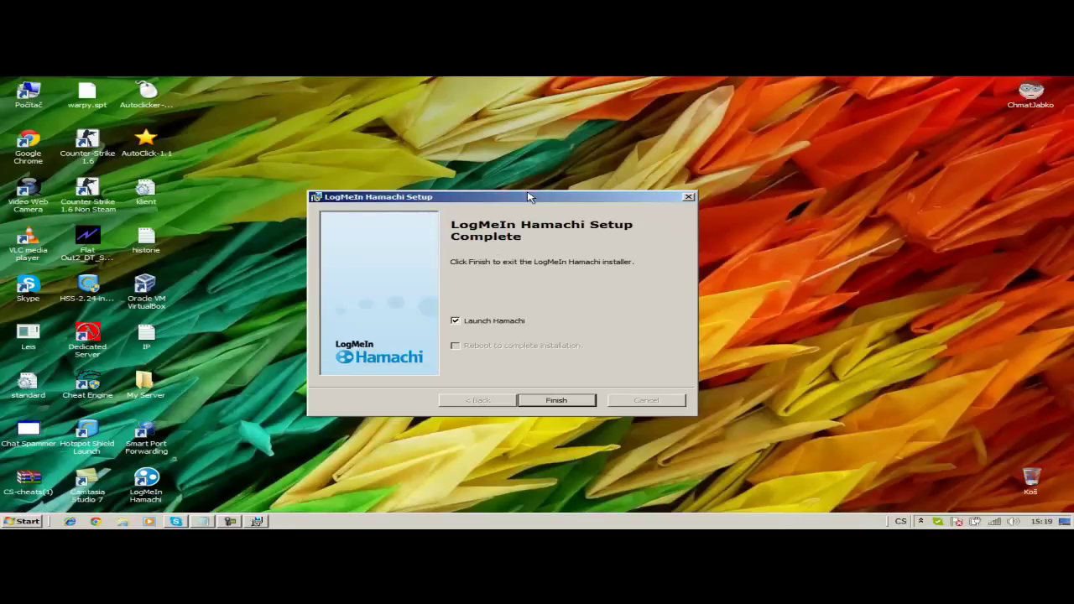
# - Finish setup, power Hamachi on and register the client under the suggested name
pyautogui.press('Return')
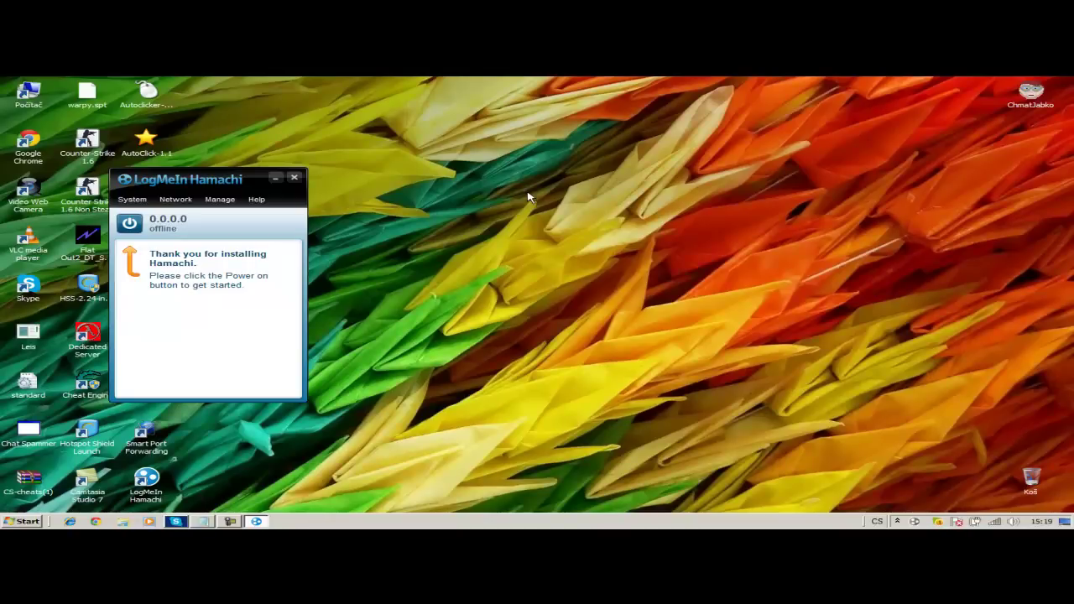
pyautogui.click(129, 223)
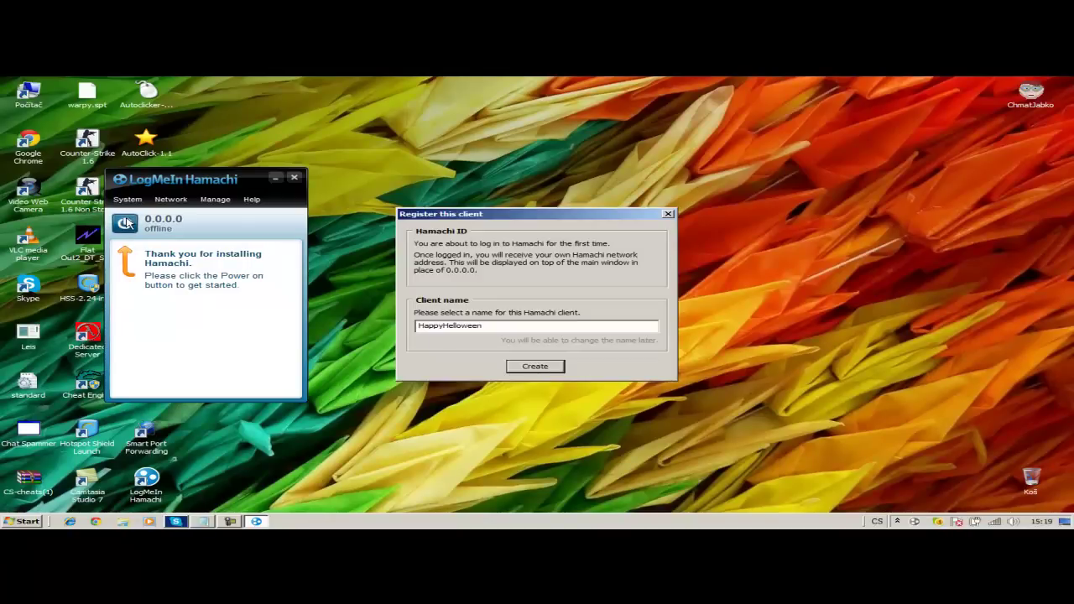
pyautogui.click(554, 363)
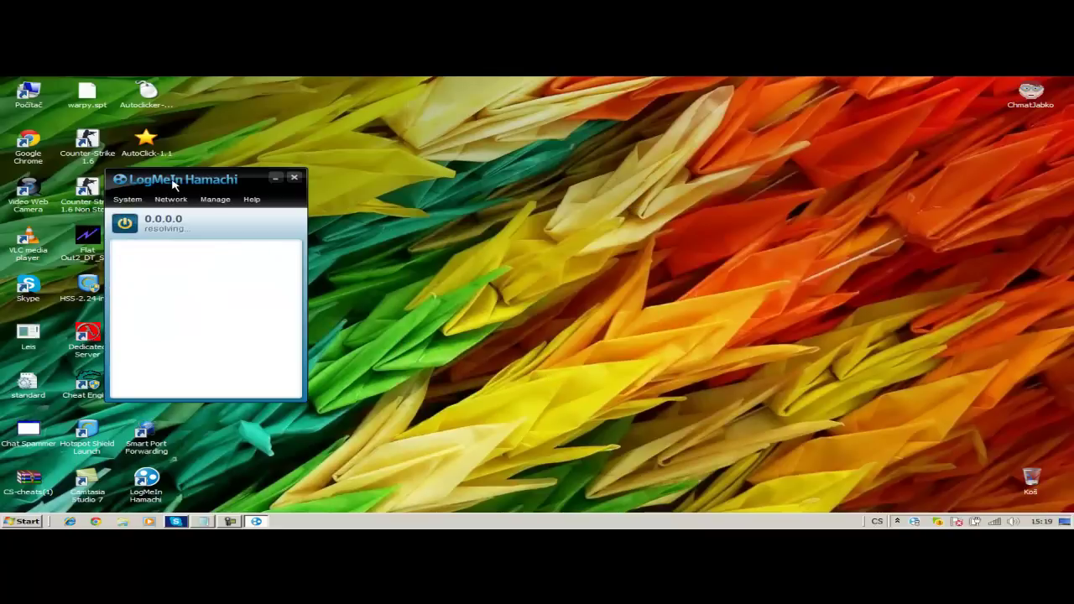
pyautogui.moveTo(173, 185); pyautogui.dragTo(670, 176)
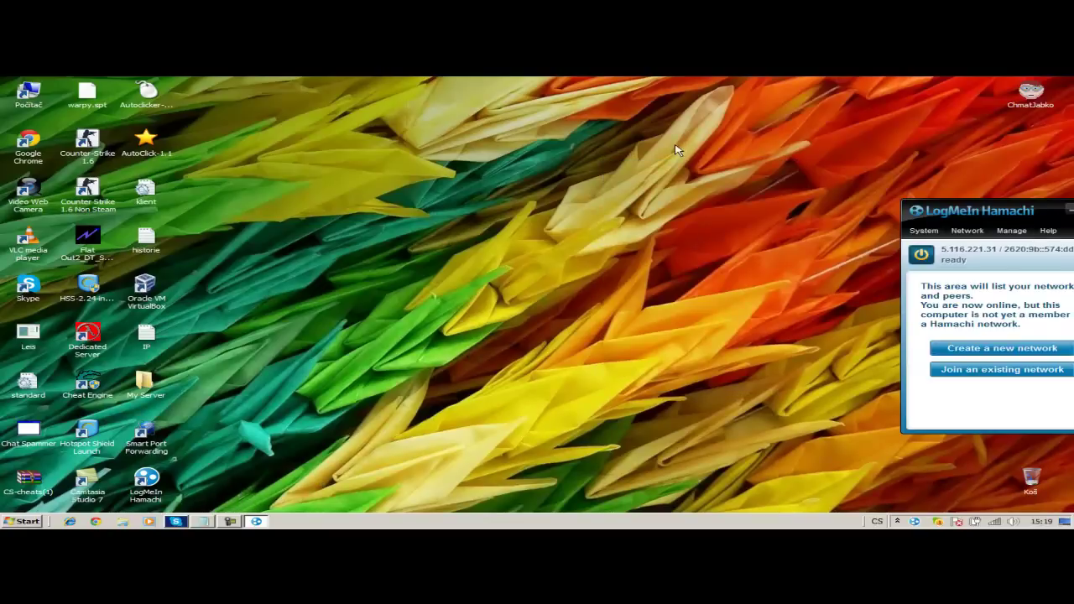
# - Create the Hamachi network 'My New Server Version 930' protected by a password
pyautogui.click(638, 279)
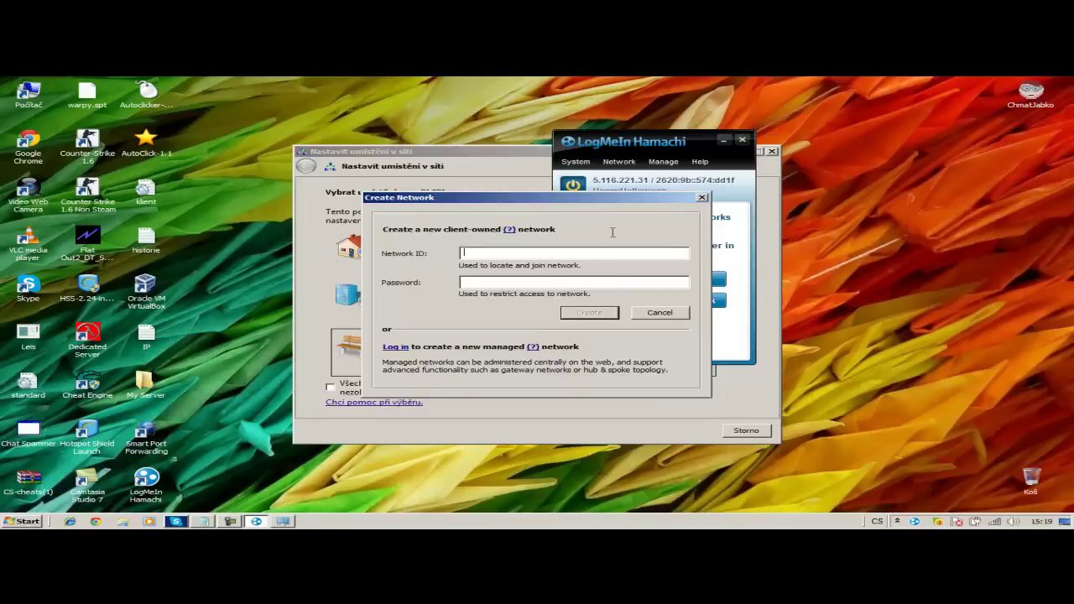
pyautogui.write('My New Server Version 930')
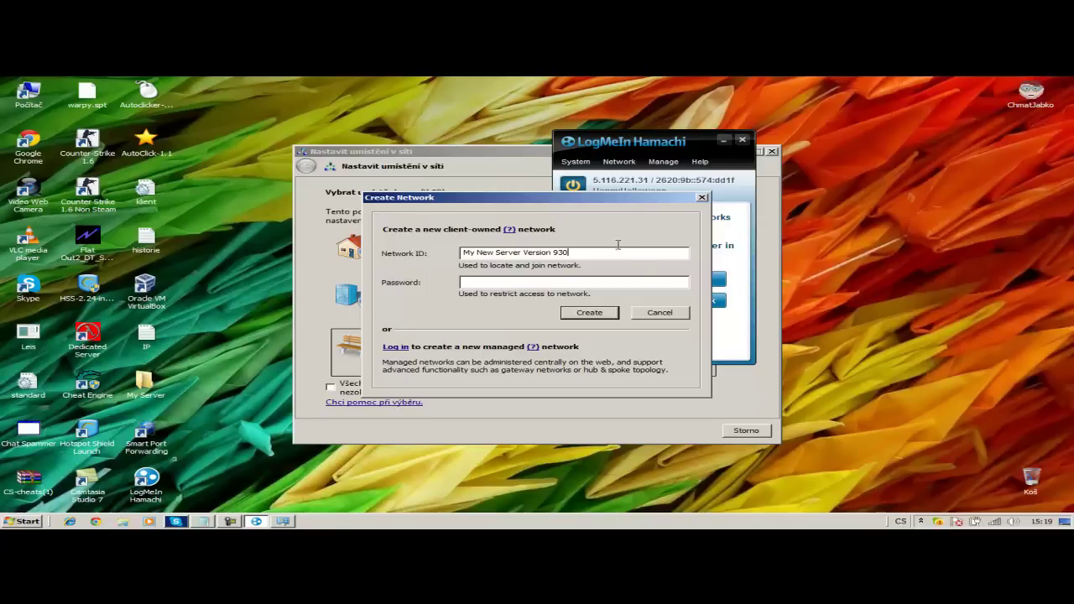
pyautogui.click(620, 283)
pyautogui.press('Return')
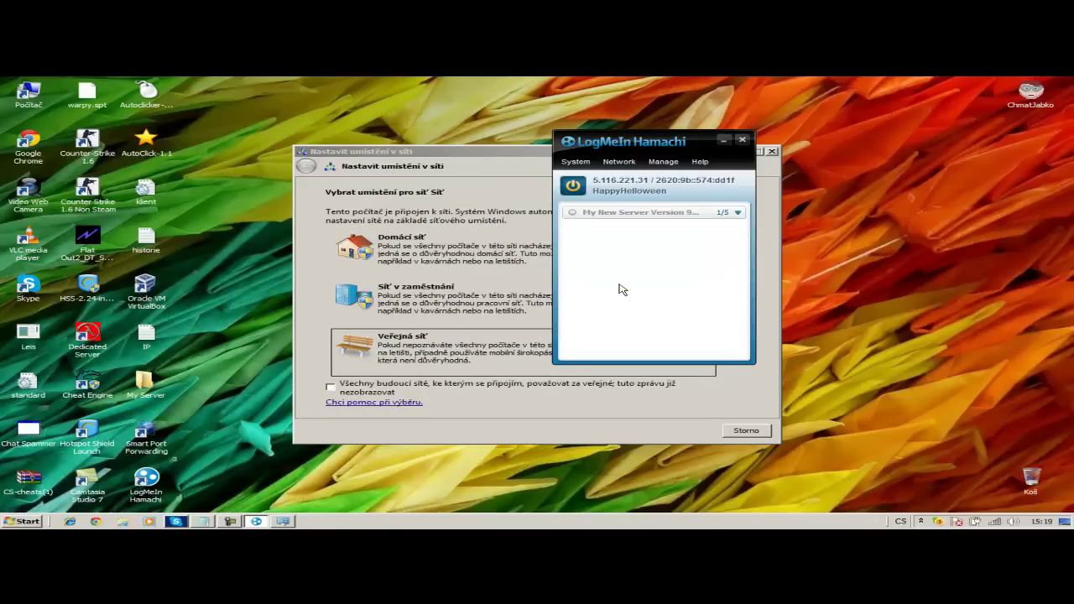
# - Set the new network's Windows location to Public and close the Hamachi window
pyautogui.click(436, 362)
pyautogui.click(729, 427)
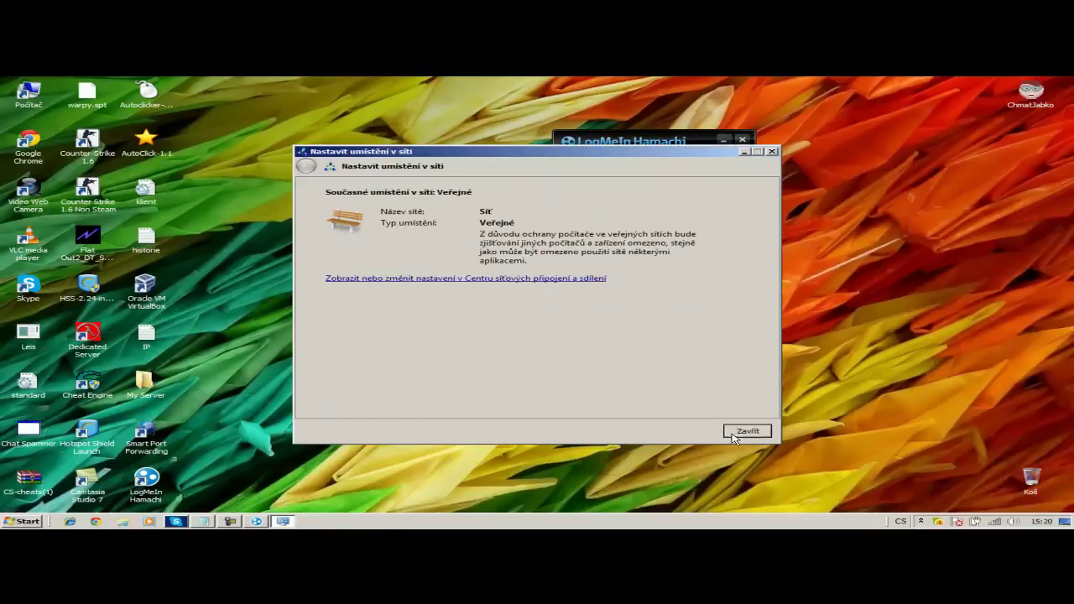
pyautogui.moveTo(598, 138); pyautogui.dragTo(699, 141)
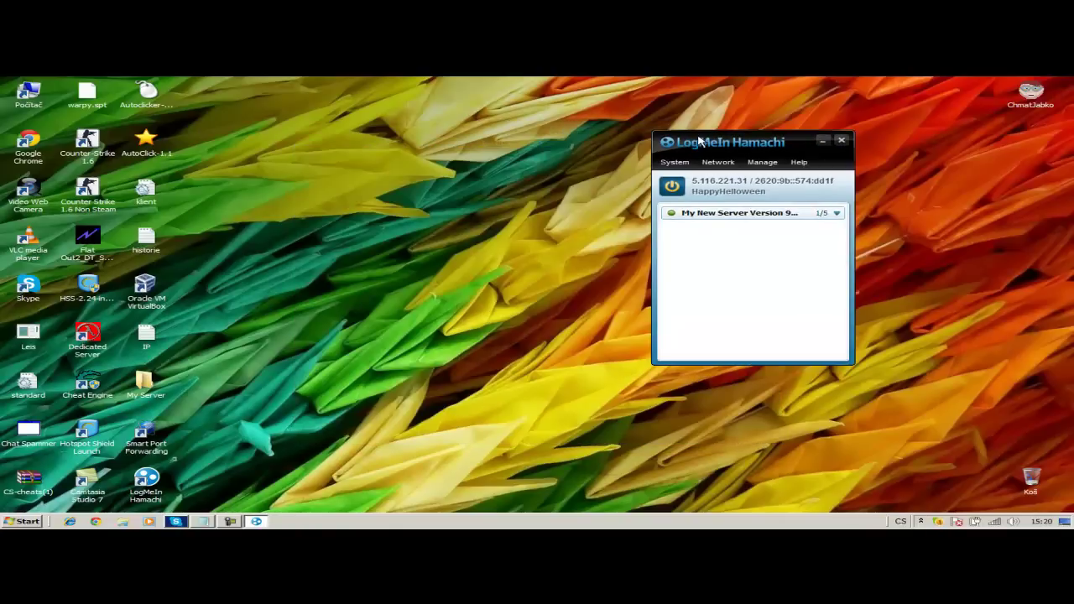
pyautogui.click(841, 141)
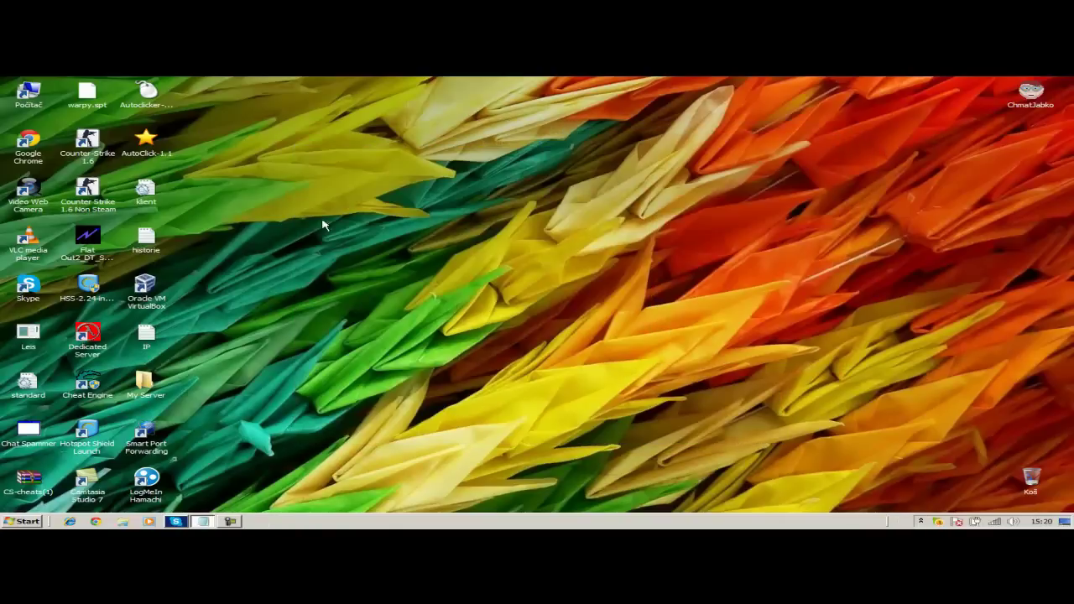
pyautogui.doubleClick(147, 383)
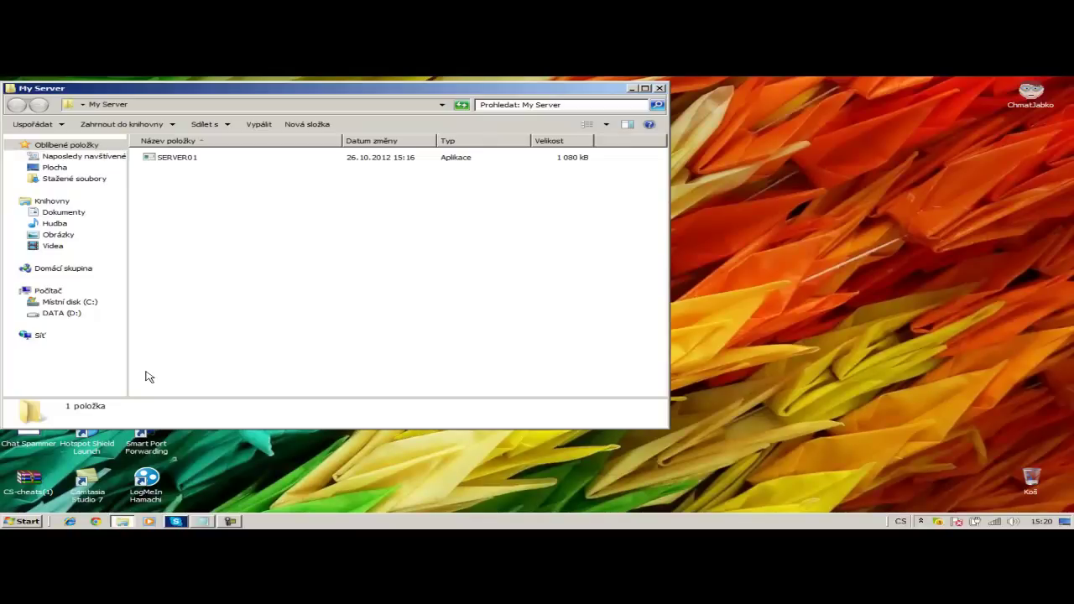
pyautogui.moveTo(415, 89); pyautogui.dragTo(557, 86)
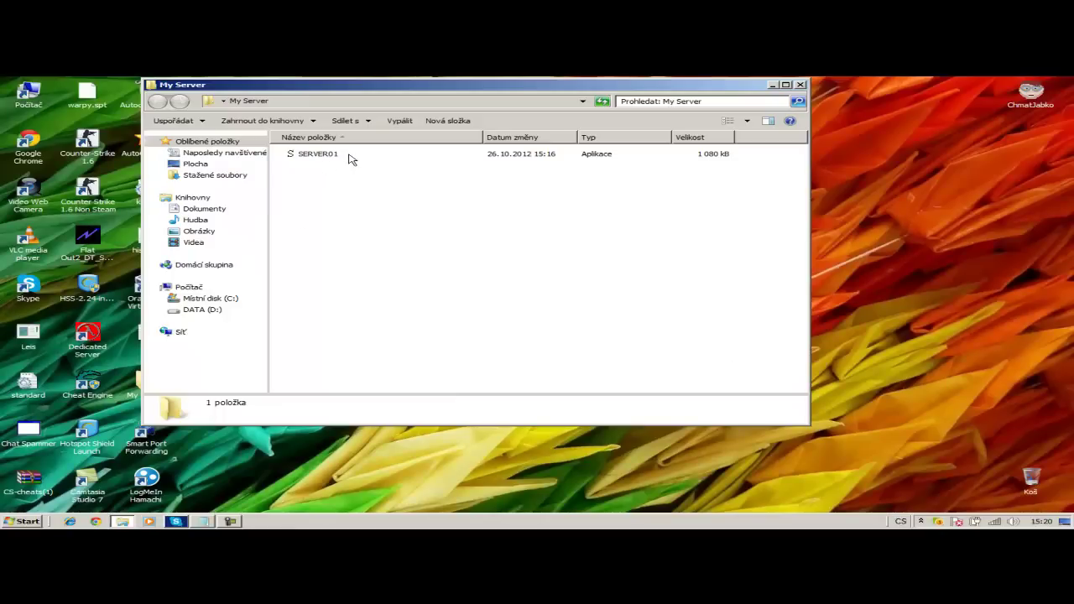
pyautogui.click(921, 521)
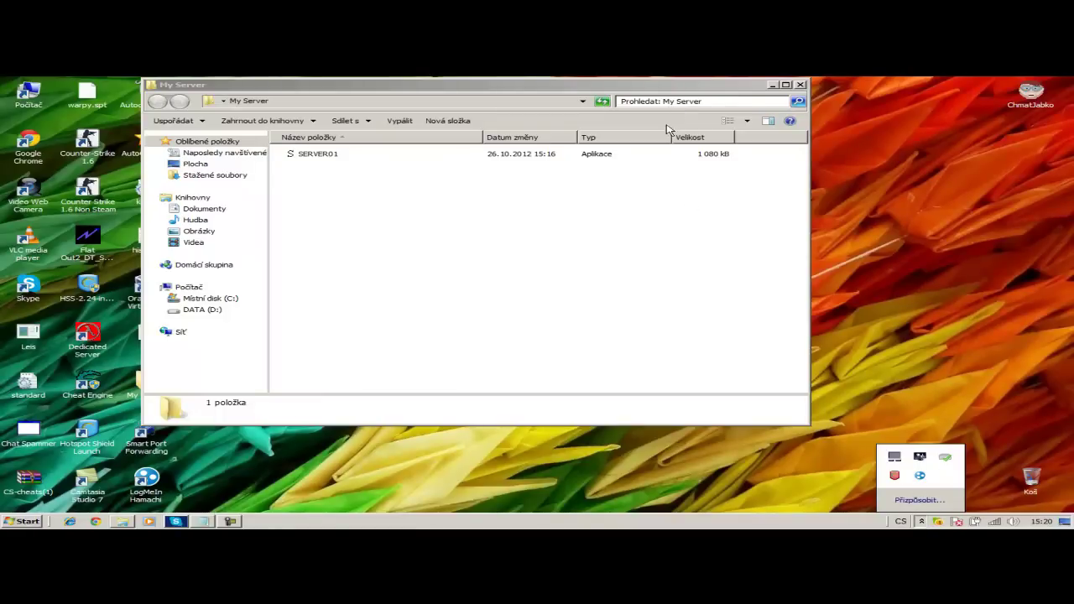
pyautogui.click(769, 85)
# - In Smart Port Forwarding, add a new forwarding port with listen and forward port 1204
pyautogui.doubleClick(134, 443)
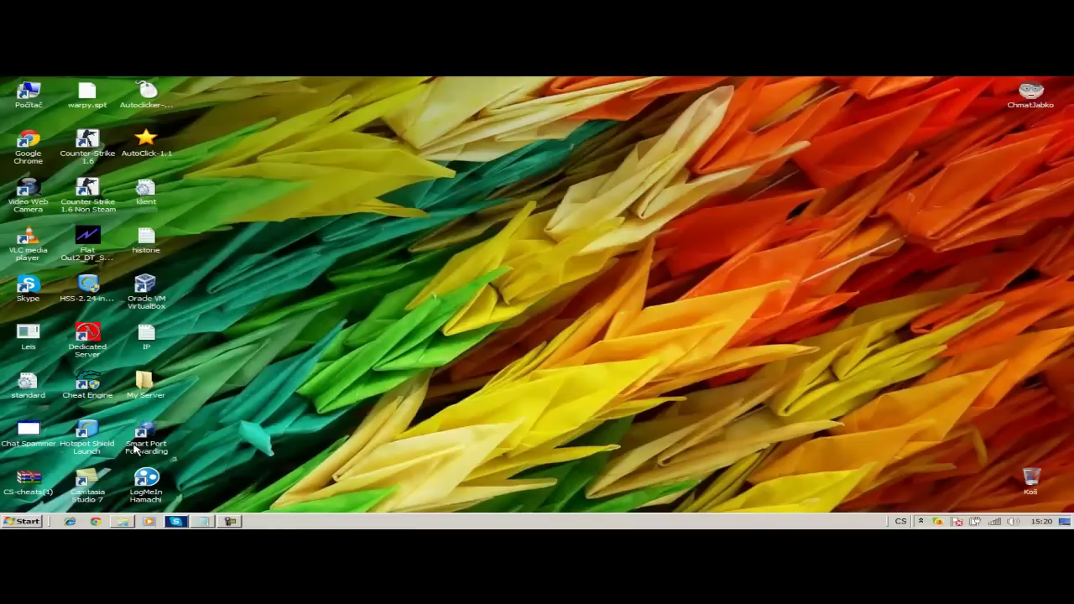
pyautogui.click(504, 311)
pyautogui.click(459, 220)
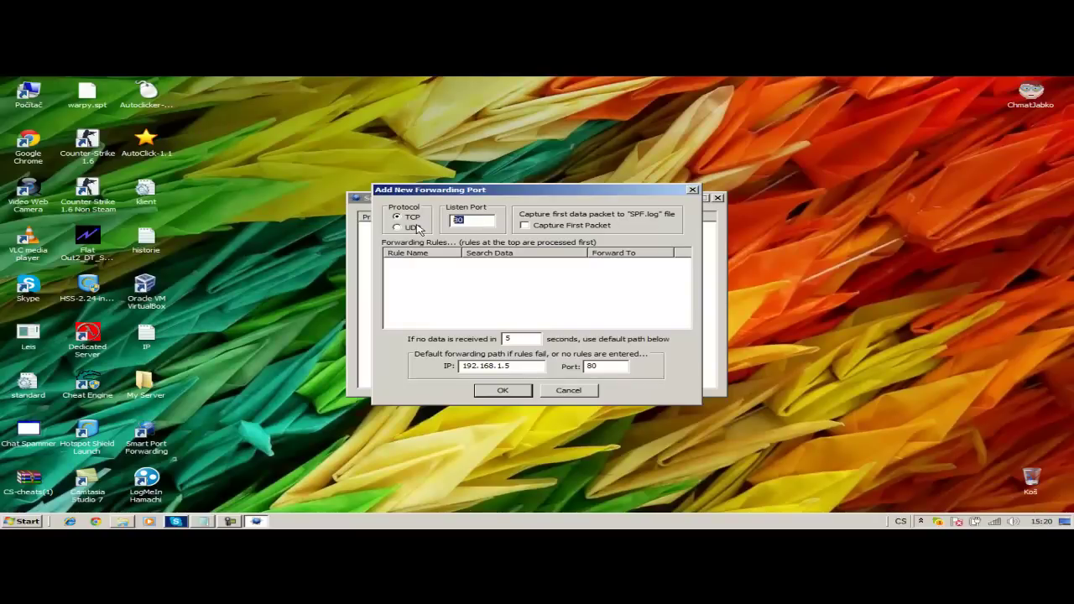
pyautogui.write('12041')
pyautogui.moveTo(619, 366); pyautogui.dragTo(557, 369)
pyautogui.write('1204')
pyautogui.click(208, 521)
# - Append 'Přesně co to já dělám uděláte i vy !!!!' to the notes and minimize Notepad
pyautogui.write('Přesně c')
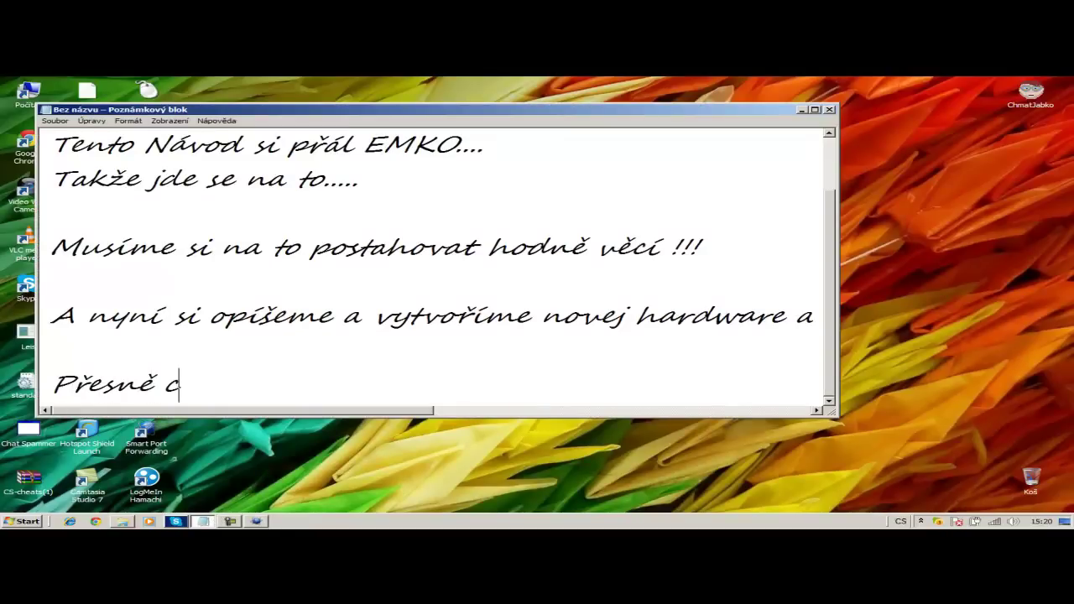
pyautogui.write('o to já dělám ')
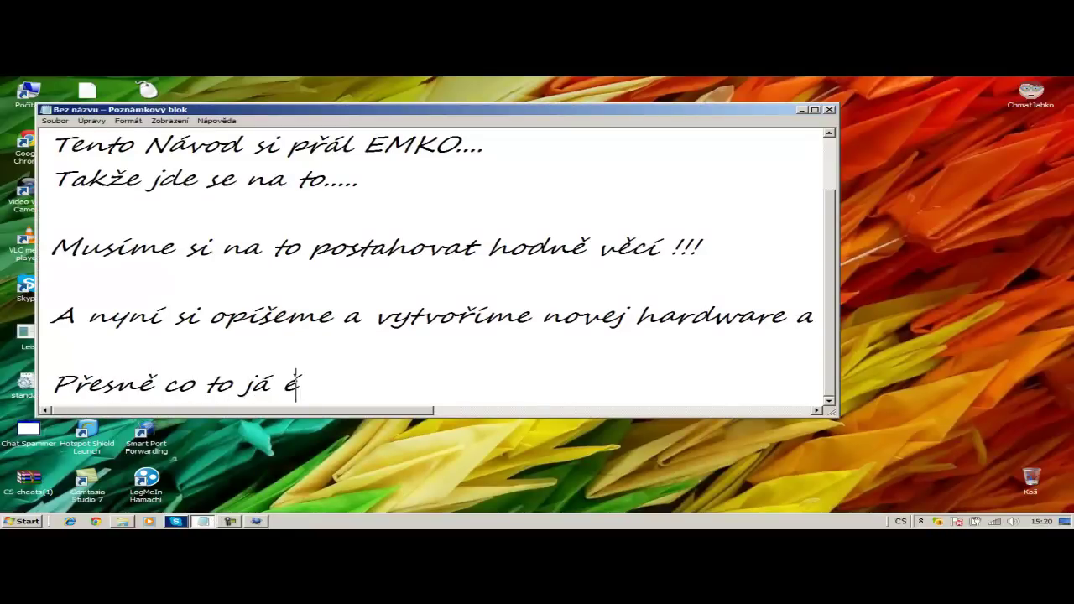
pyautogui.write('uděláz')
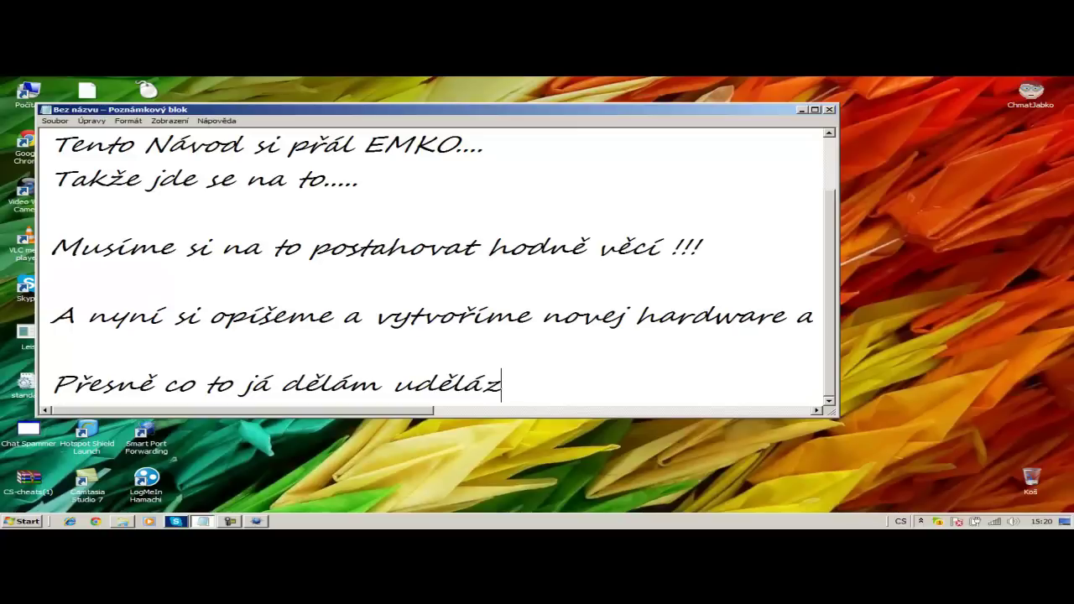
pyautogui.press('BackSpace')
pyautogui.write('te i by')
pyautogui.press('BackSpace')
pyautogui.press('BackSpace')
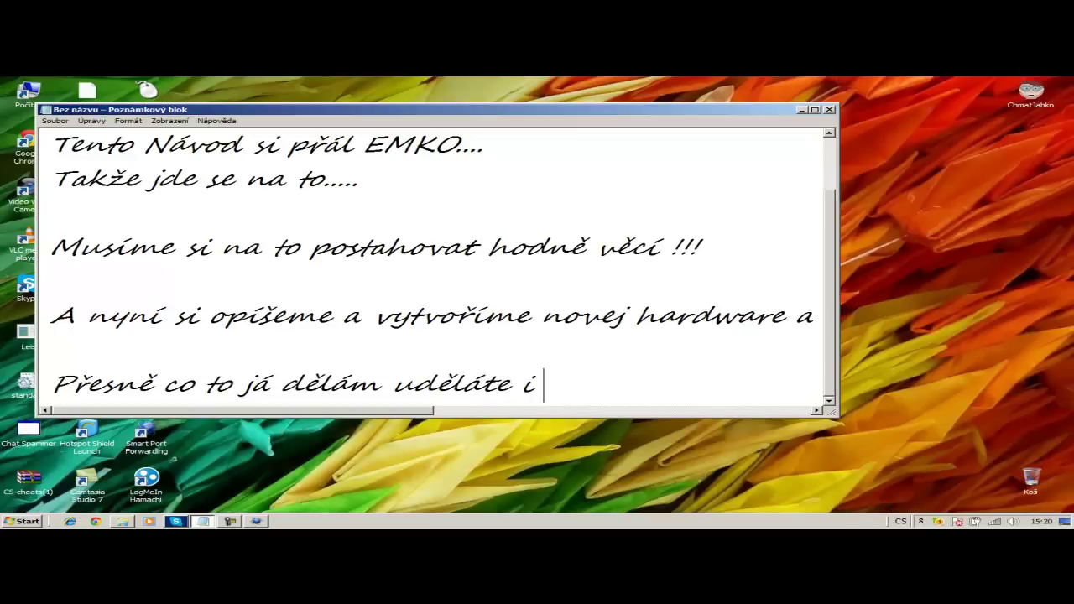
pyautogui.write('vy !!!!')
pyautogui.press('Return')
pyautogui.press('Return')
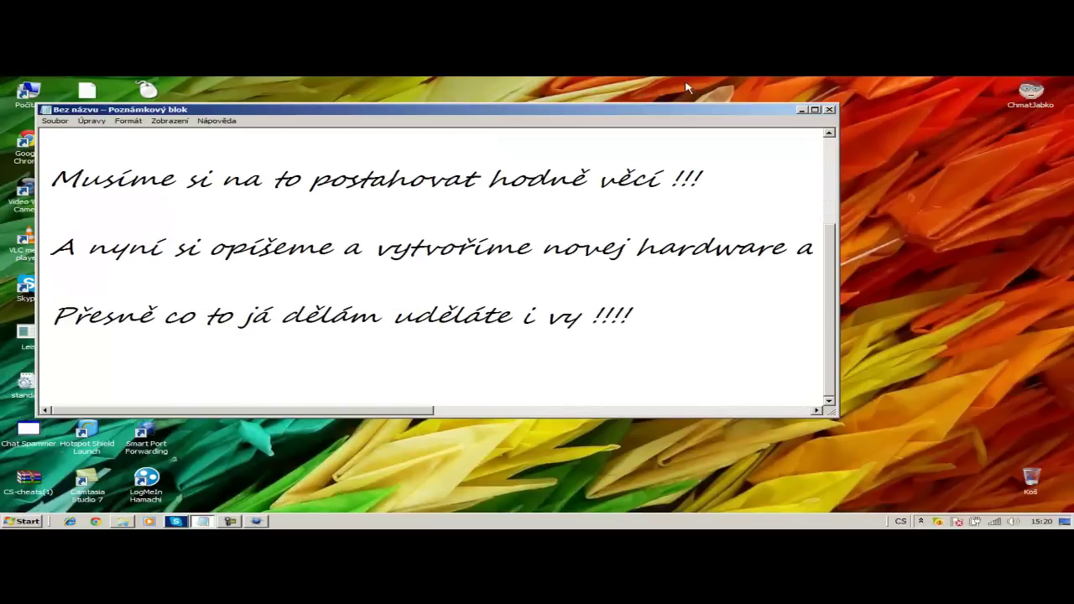
pyautogui.click(802, 110)
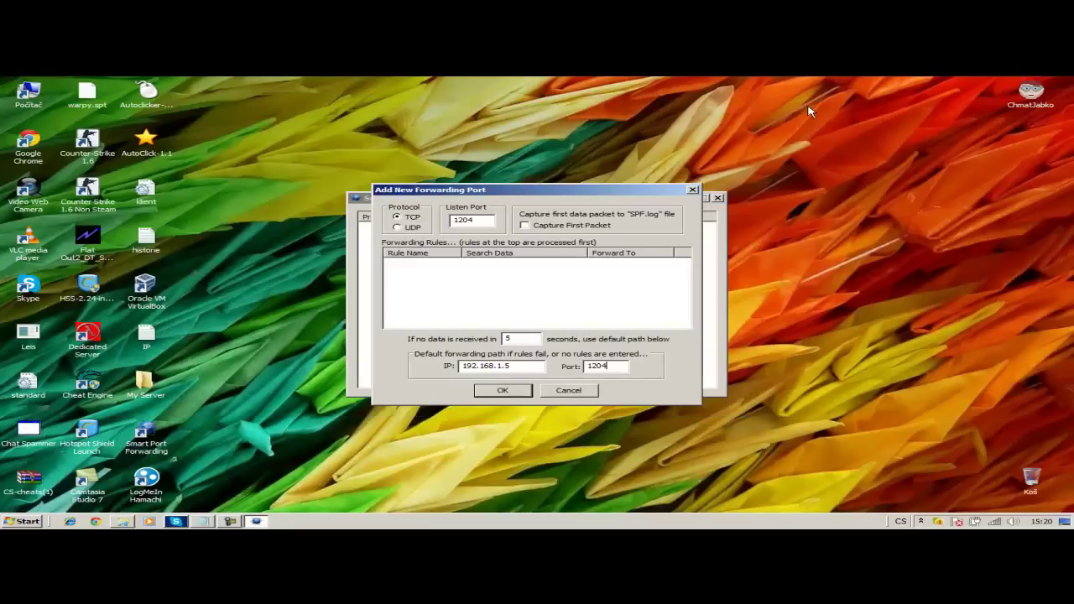
# - Set the forwarding IP to Hamachi's address 5.116.221.31 and confirm the TCP rule
pyautogui.doubleClick(529, 370)
pyautogui.click(921, 521)
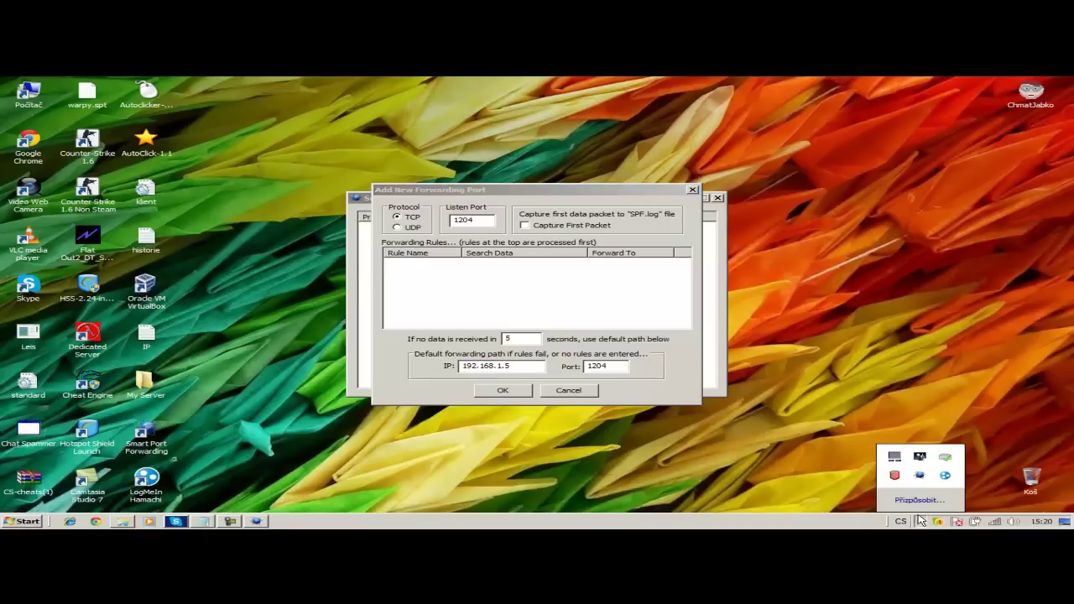
pyautogui.moveTo(918, 476); pyautogui.dragTo(910, 524)
pyautogui.click(919, 522)
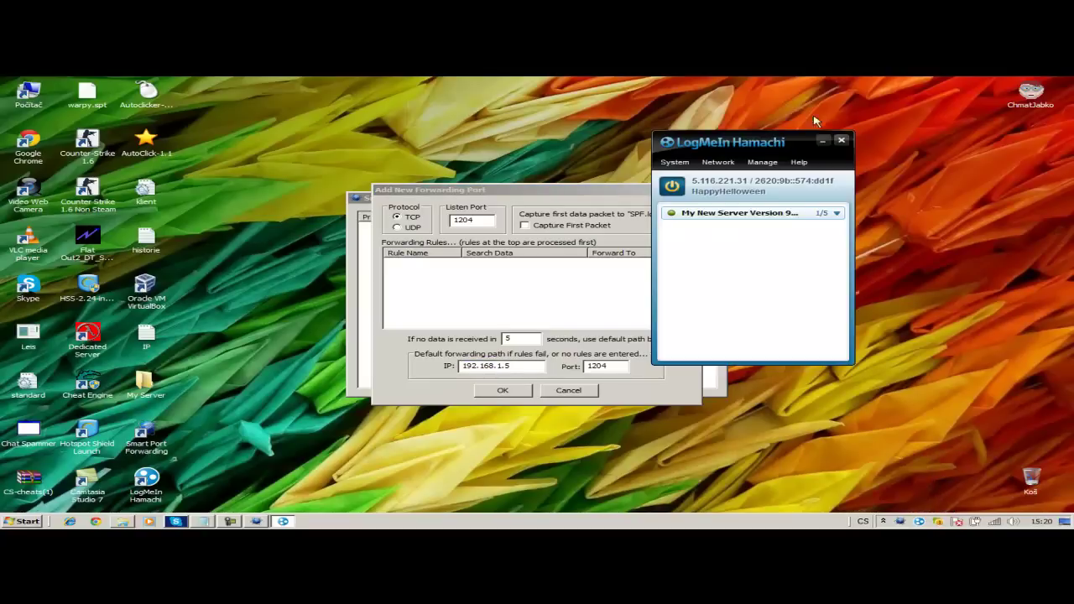
pyautogui.click(486, 340)
pyautogui.write('5')
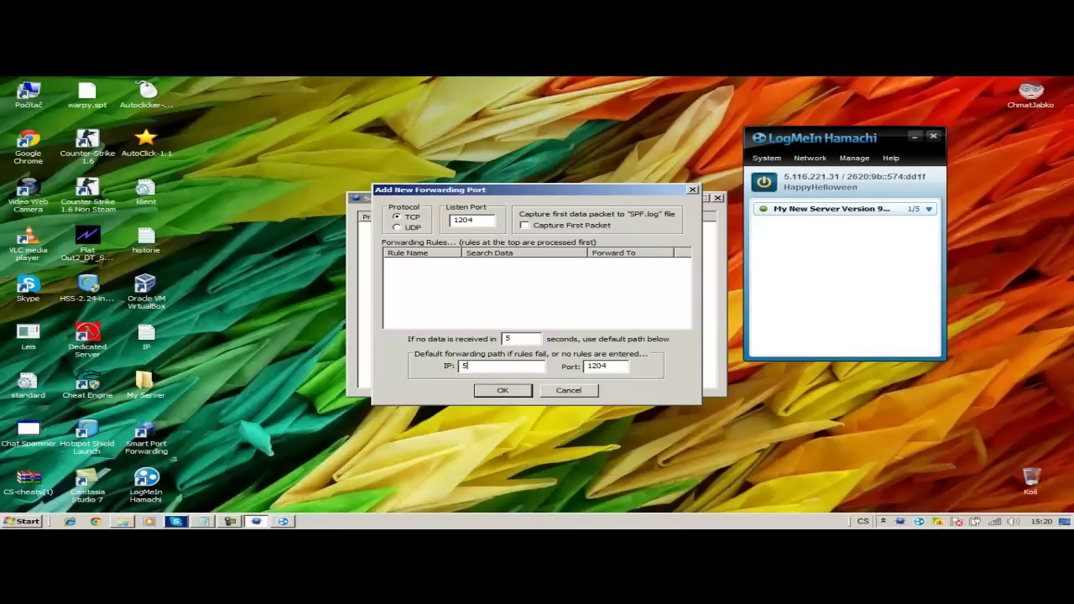
pyautogui.write('.116.221.31')
pyautogui.click(501, 390)
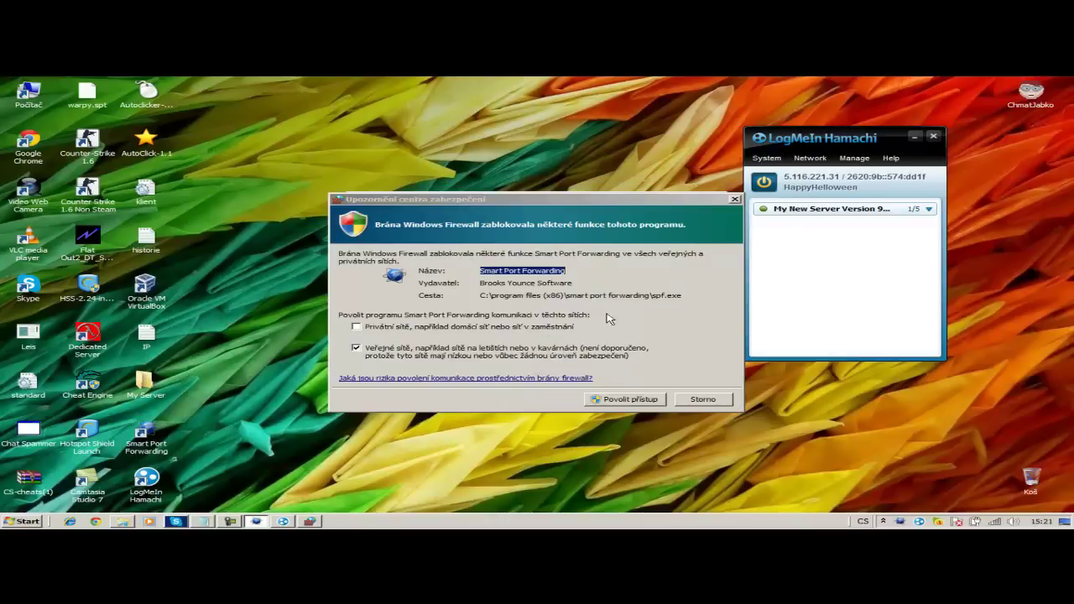
# - Allow Smart Port Forwarding through the firewall, then reopen and minimize its window
pyautogui.click(638, 399)
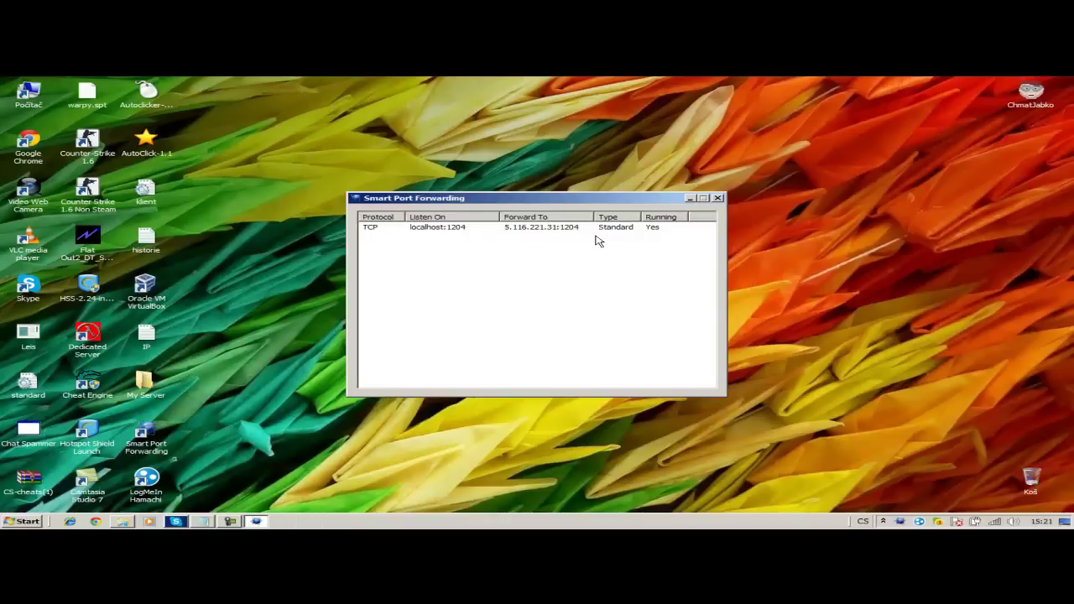
pyautogui.rightClick(596, 241)
pyautogui.click(613, 227)
pyautogui.click(717, 198)
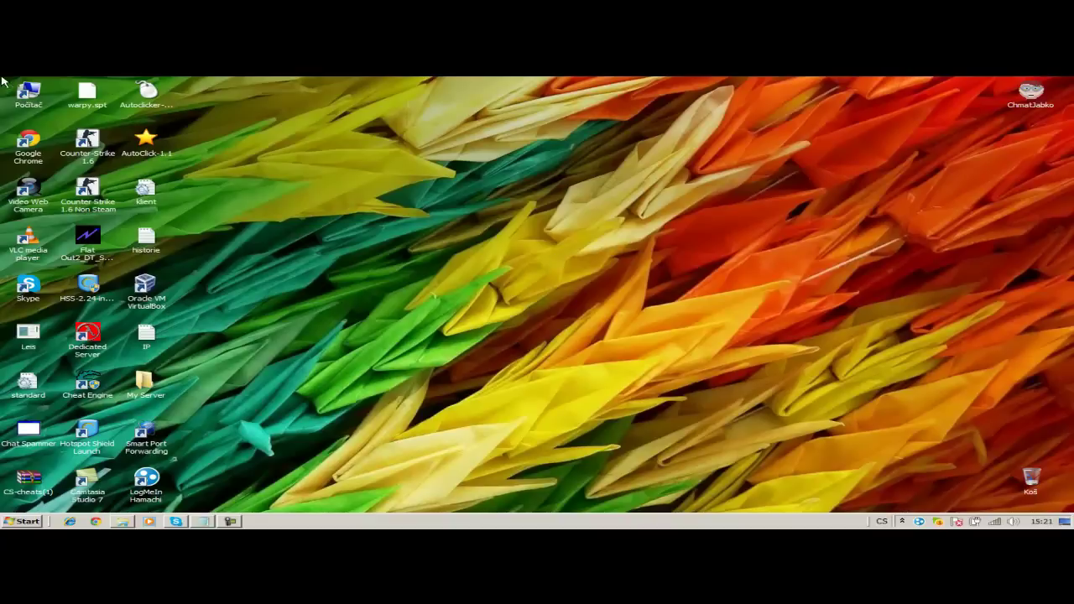
pyautogui.doubleClick(143, 443)
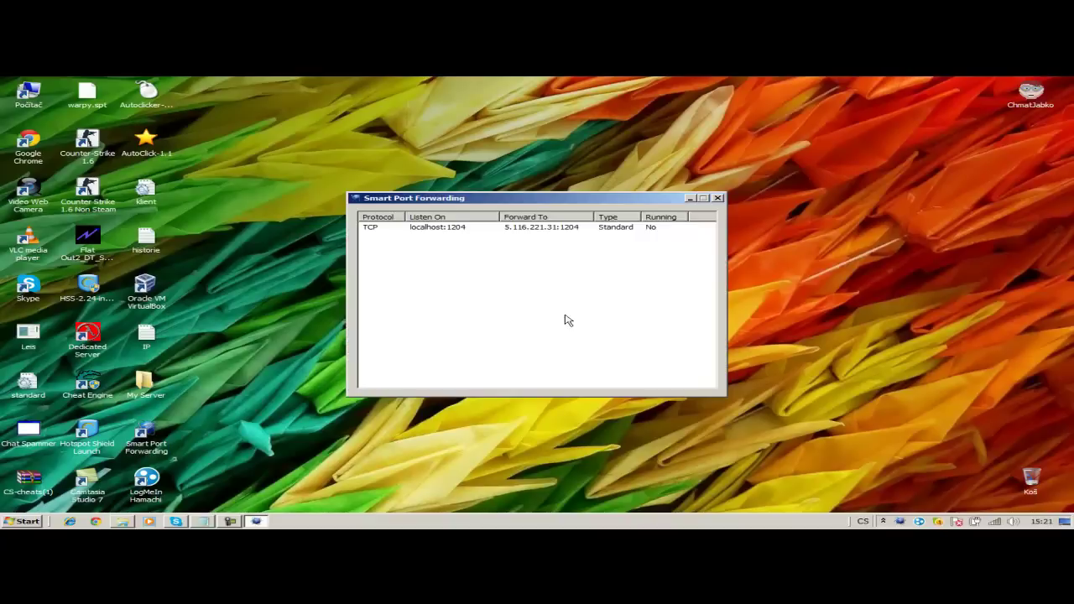
pyautogui.click(694, 200)
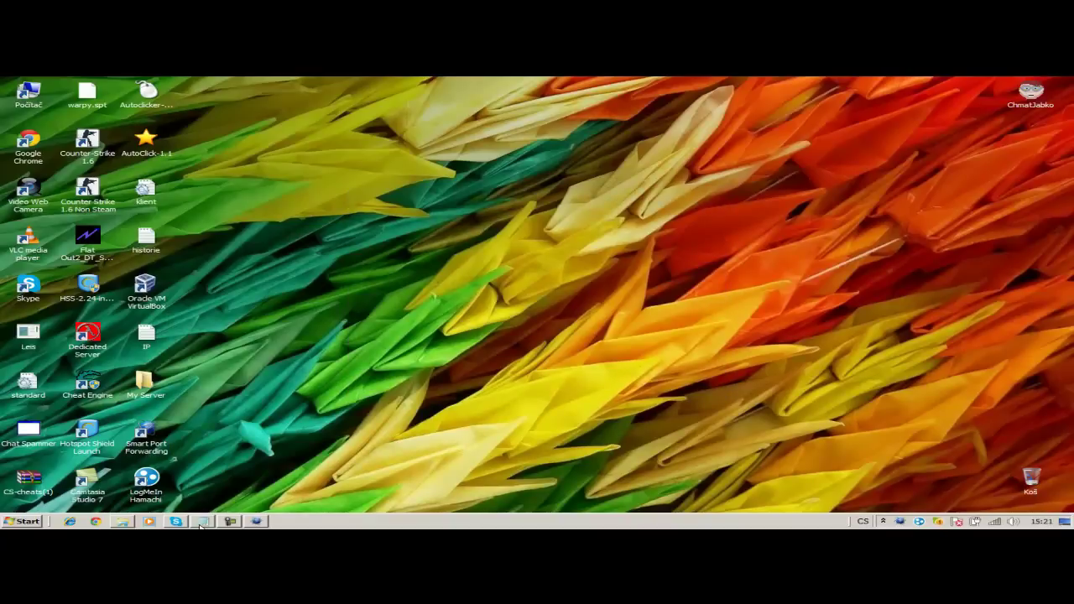
# - Start the SERVER01 server from the My Server folder and allow it through the firewall
pyautogui.doubleClick(146, 384)
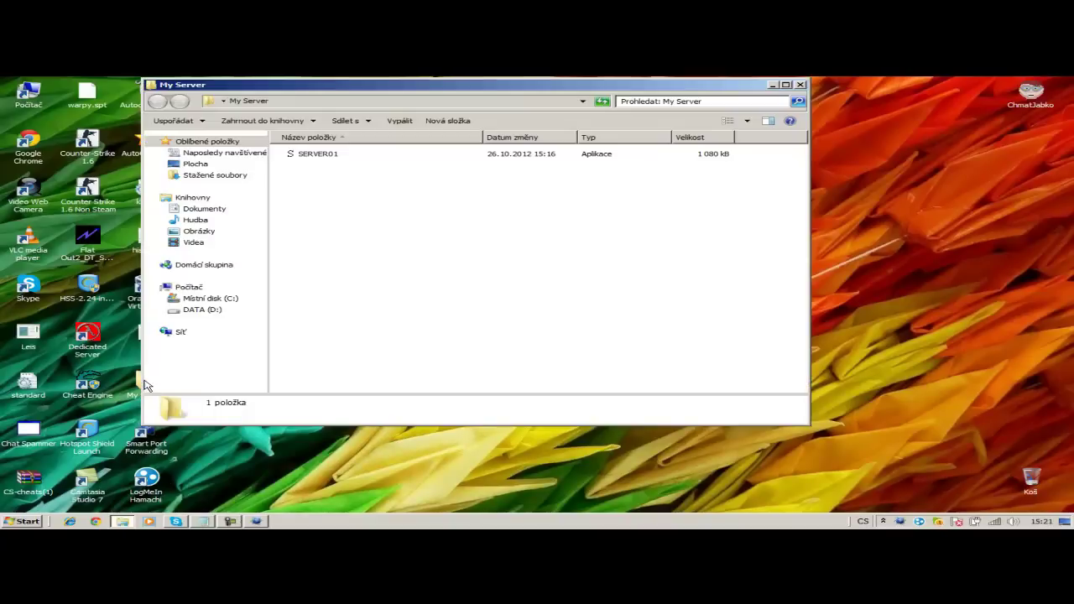
pyautogui.doubleClick(368, 154)
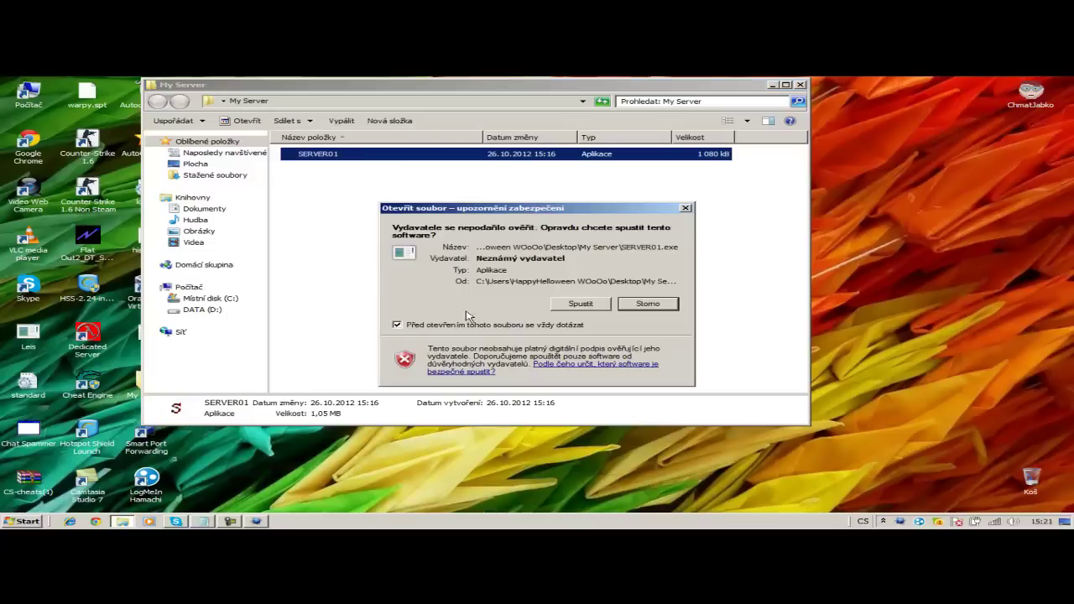
pyautogui.click(561, 308)
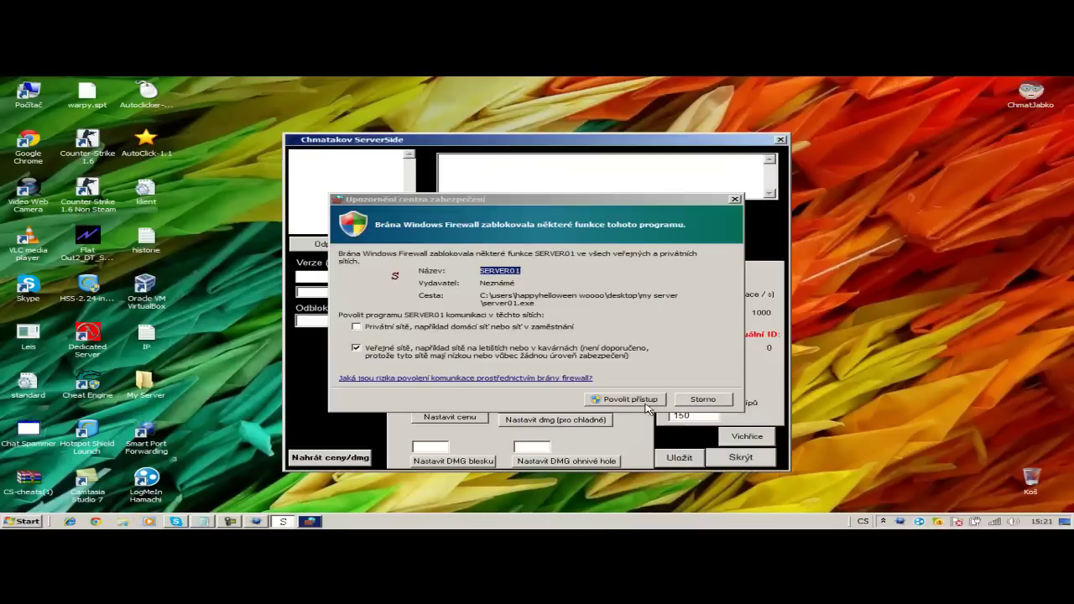
pyautogui.click(623, 400)
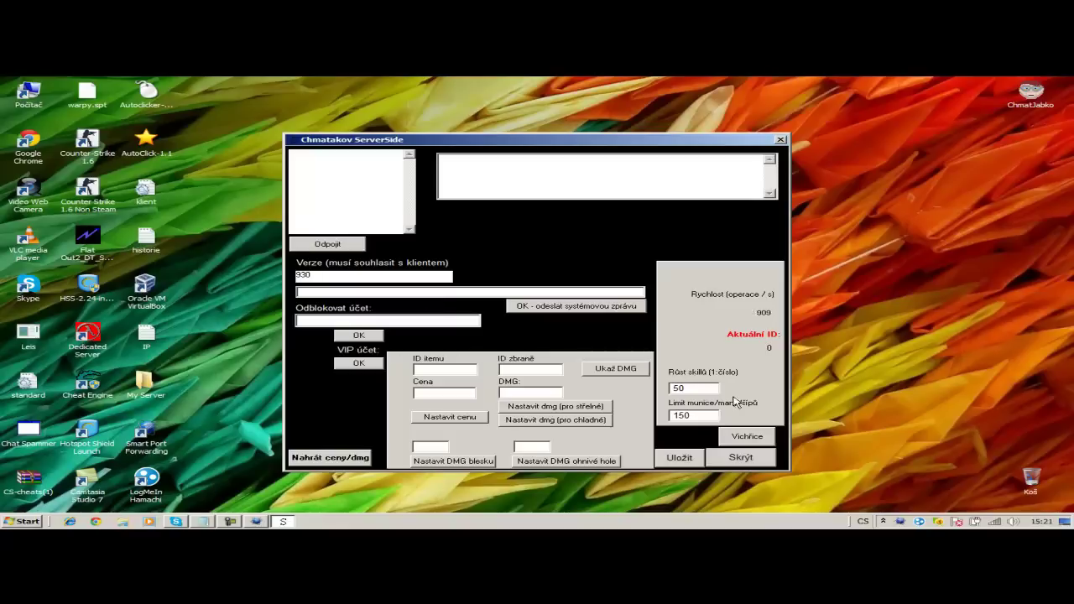
# - Set skill growth (Růst skillů) to 2, save, and launch the ChmatJabko game client
pyautogui.doubleClick(681, 388)
pyautogui.write('2')
pyautogui.click(679, 457)
pyautogui.click(1034, 99)
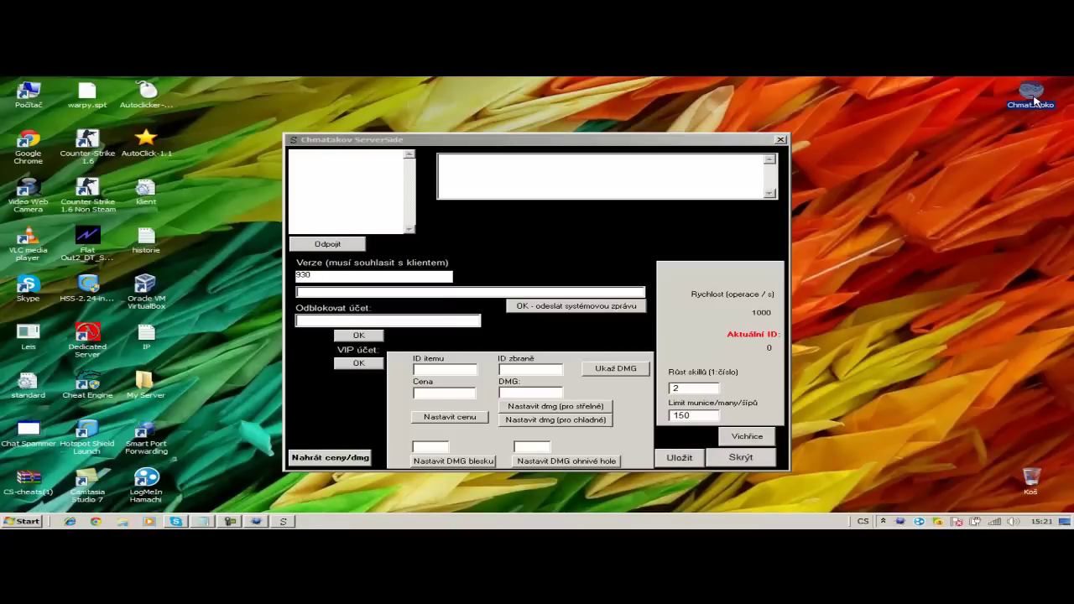
pyautogui.doubleClick(1034, 101)
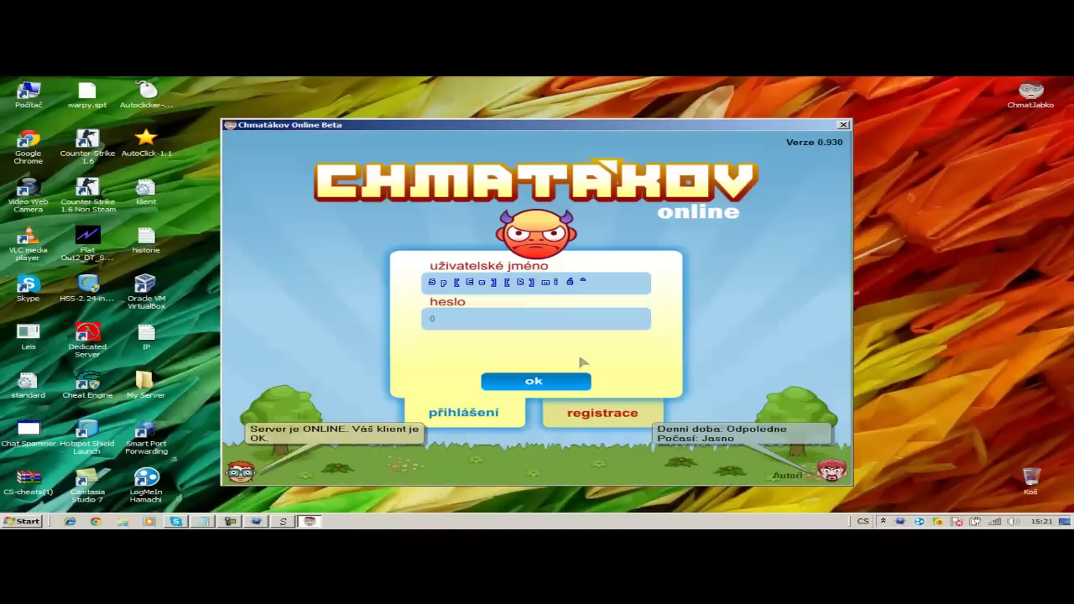
# - Register a new account, entering and confirming the password
pyautogui.click(603, 415)
pyautogui.click(512, 325)
pyautogui.write('o')
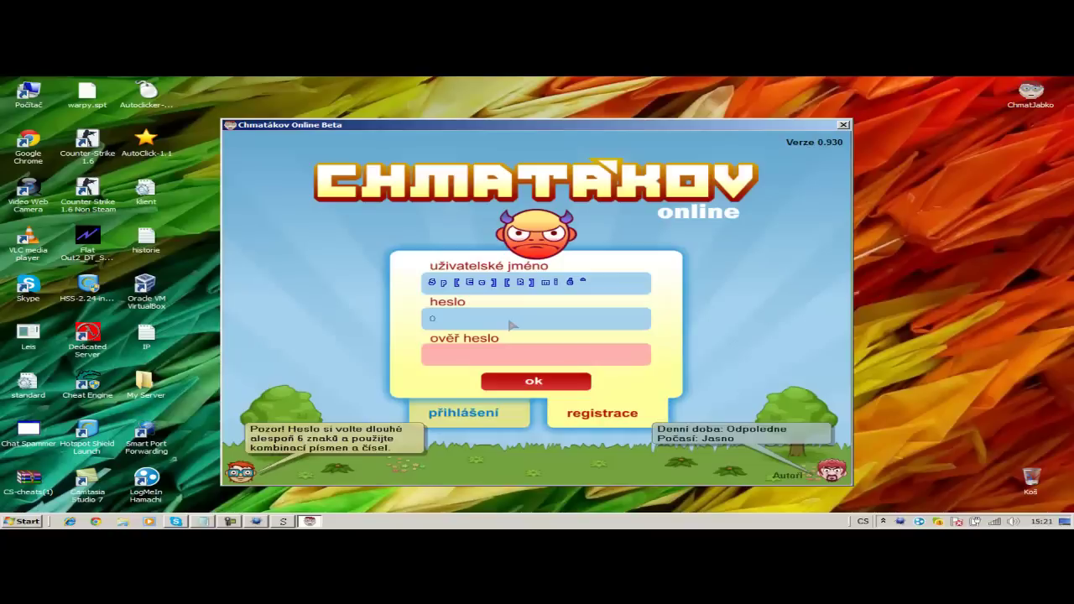
pyautogui.write('*****')
pyautogui.click(500, 361)
pyautogui.click(518, 388)
# - Create a character with the purple-haired face and the Mystik class
pyautogui.click(372, 286)
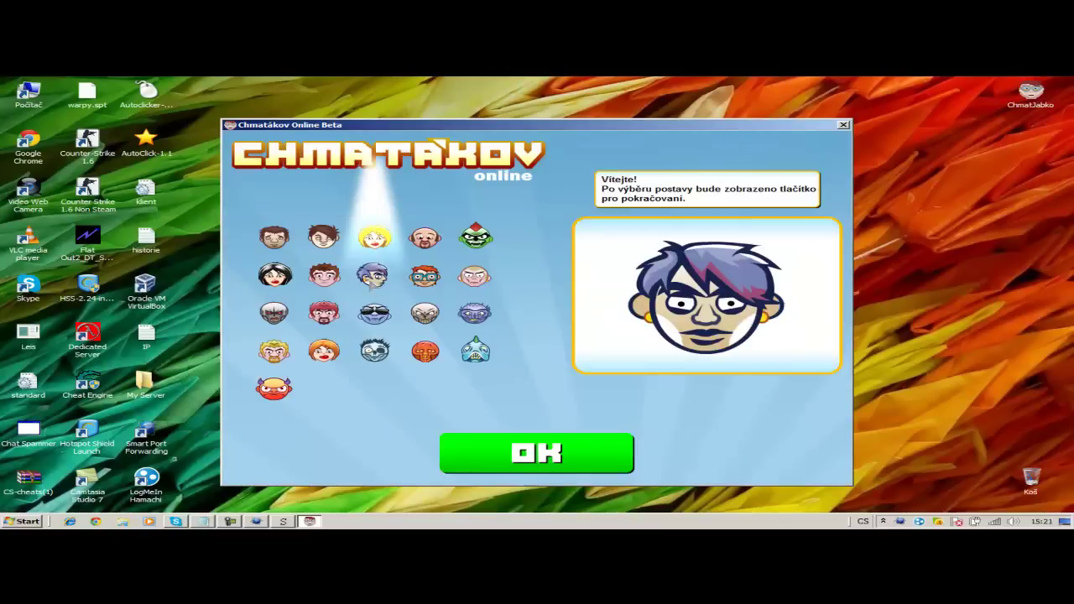
pyautogui.click(522, 445)
pyautogui.click(454, 316)
pyautogui.click(491, 447)
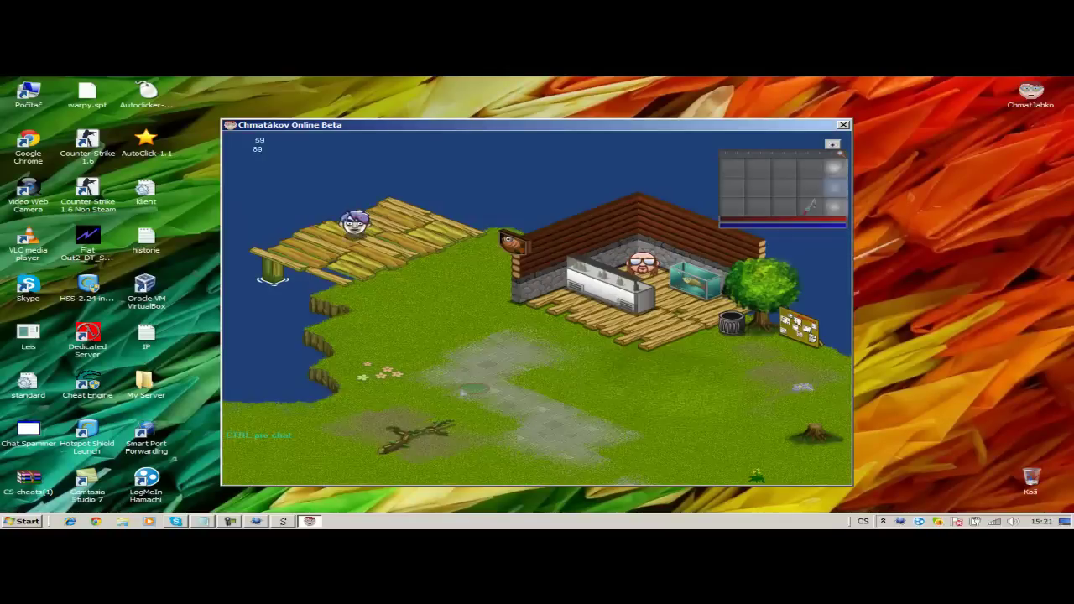
# - Walk the avatar down and right onto the stone path, and open the My Server folder
pyautogui.press('Down')
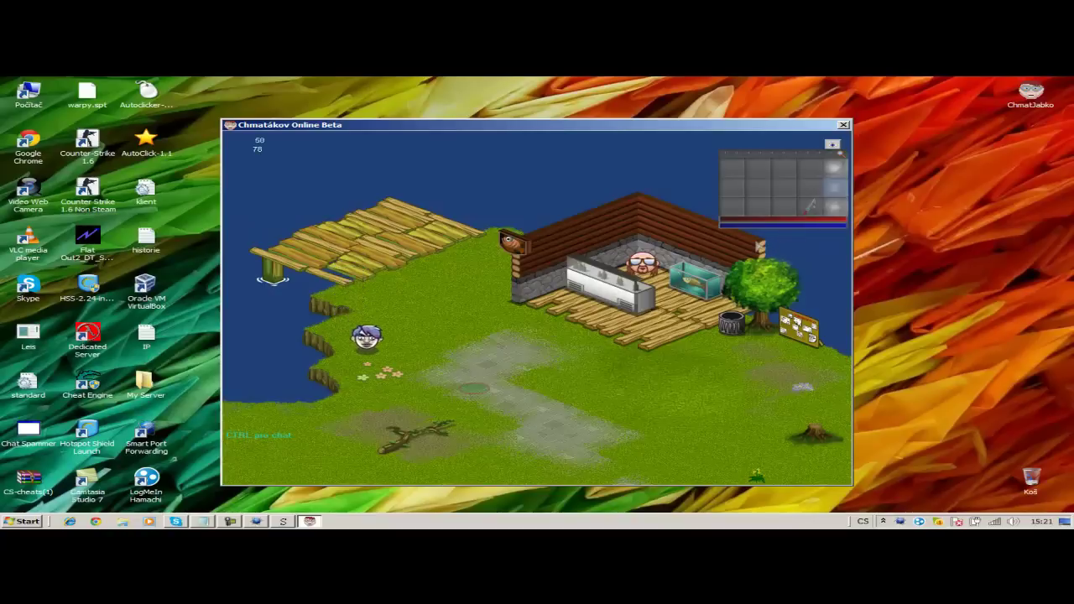
pyautogui.press('Right')
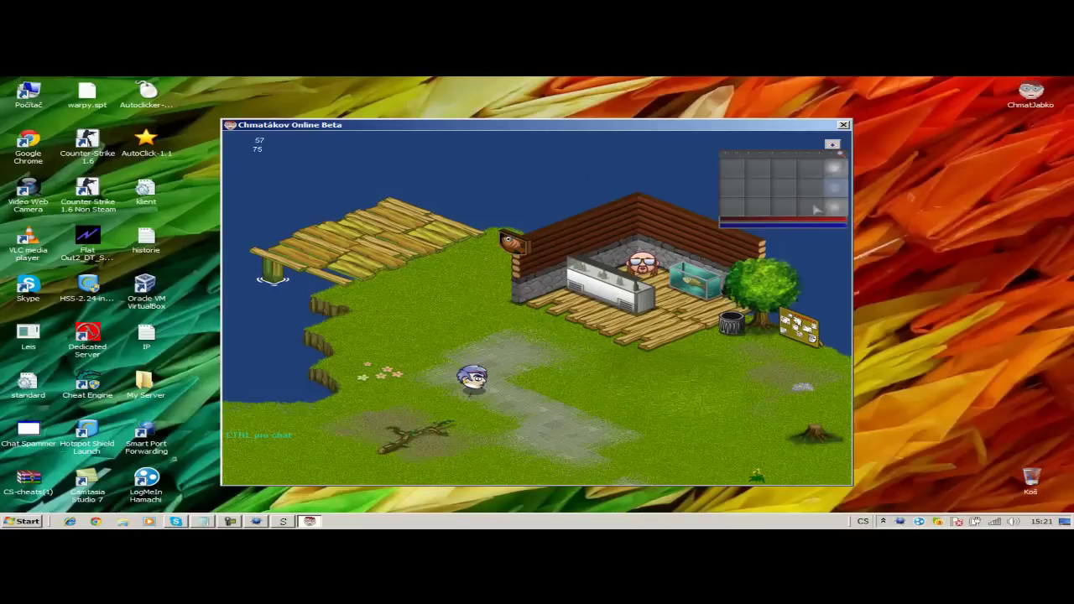
pyautogui.doubleClick(159, 392)
pyautogui.doubleClick(317, 336)
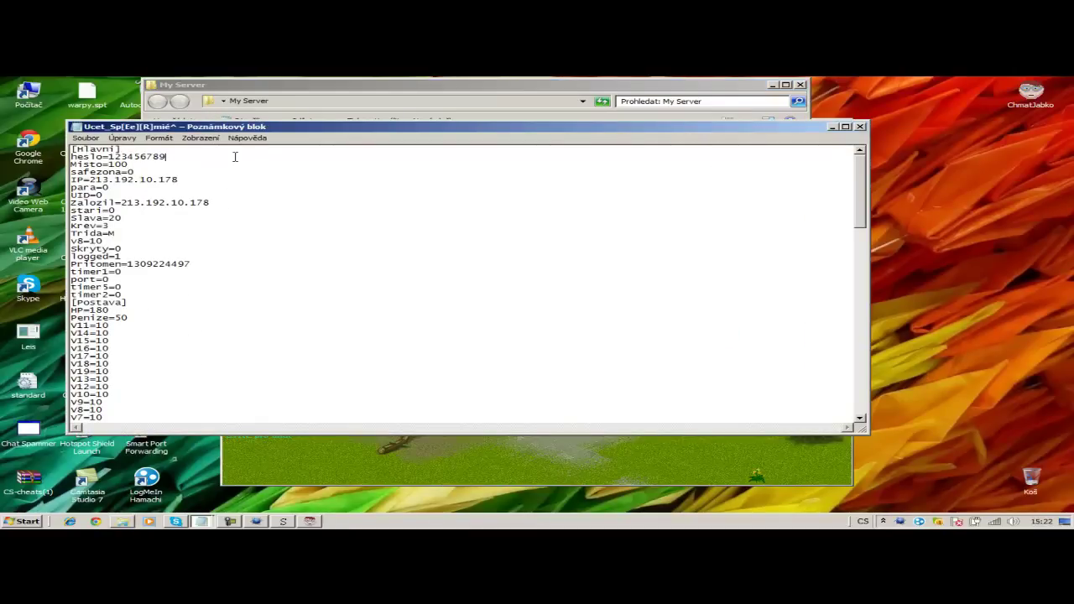
pyautogui.press('Return')
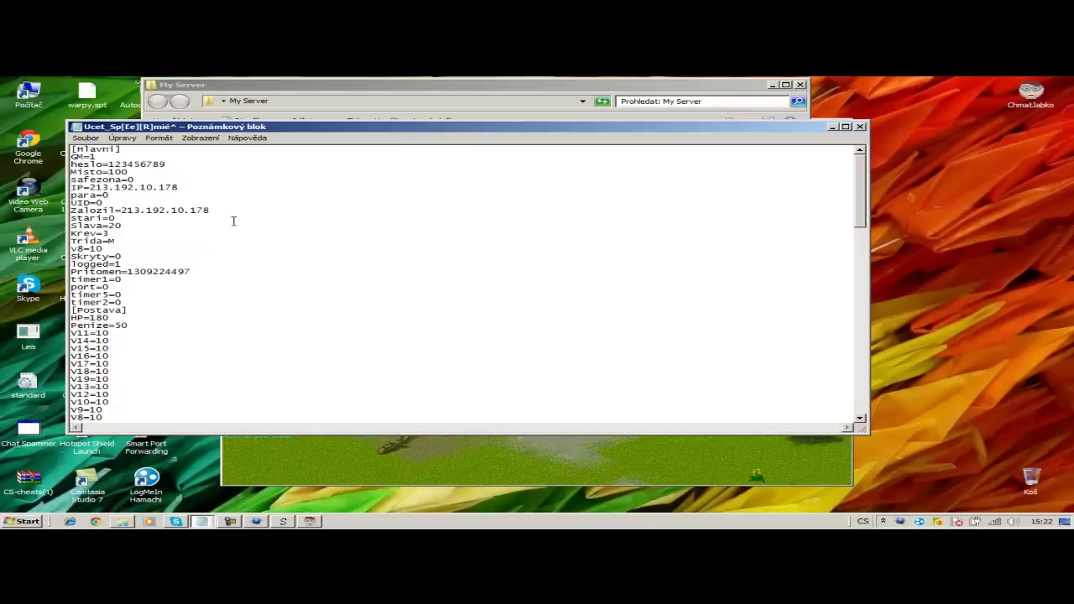
pyautogui.click(130, 319)
pyautogui.write('9999999999')
pyautogui.click(148, 327)
pyautogui.write('=')
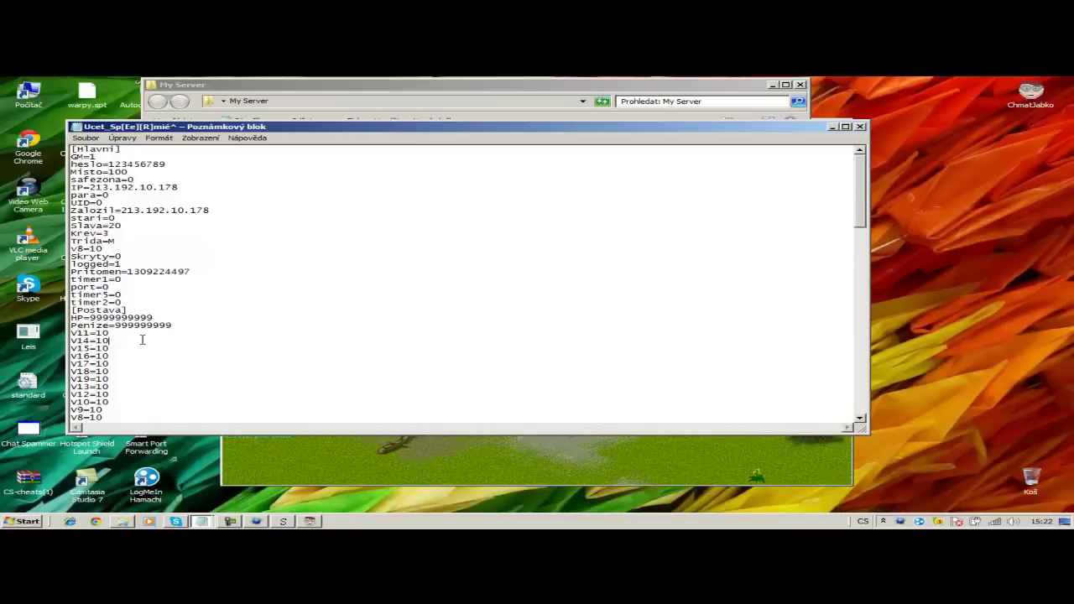
# - Append zeros so the v-stat values (v7, v6, v5, v0, v4, etc.) read 100
pyautogui.press('Up')
pyautogui.press('Down')
pyautogui.write('0')
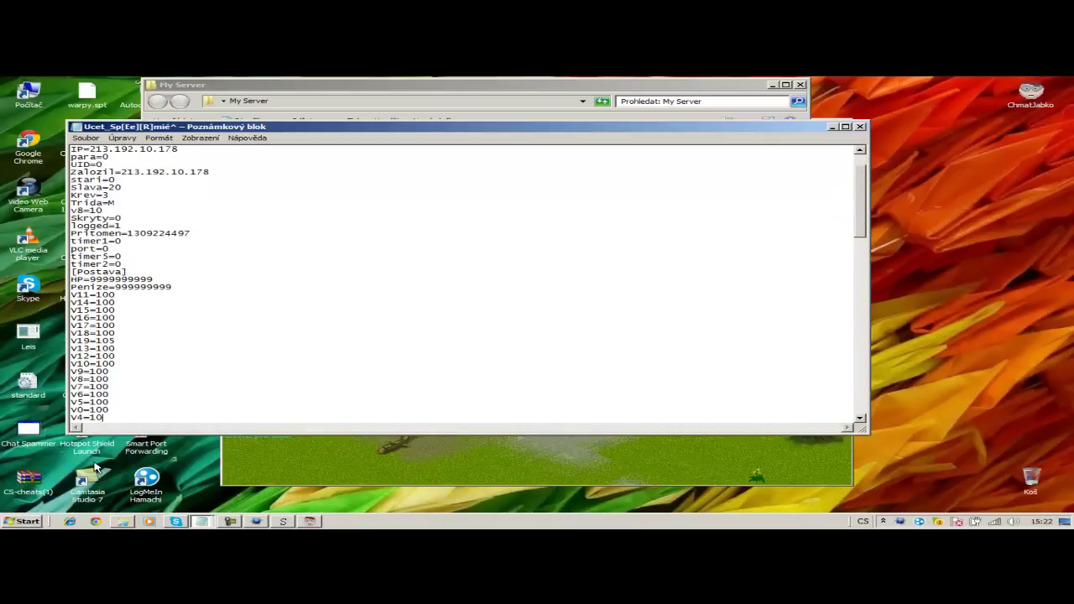
pyautogui.write(' v7=100 v6=100 v5=100 v0=100 v4=100')
pyautogui.press('Down')
pyautogui.write('0')
pyautogui.press('Down')
pyautogui.write('0')
pyautogui.press('Down')
pyautogui.write('0')
pyautogui.press('Down')
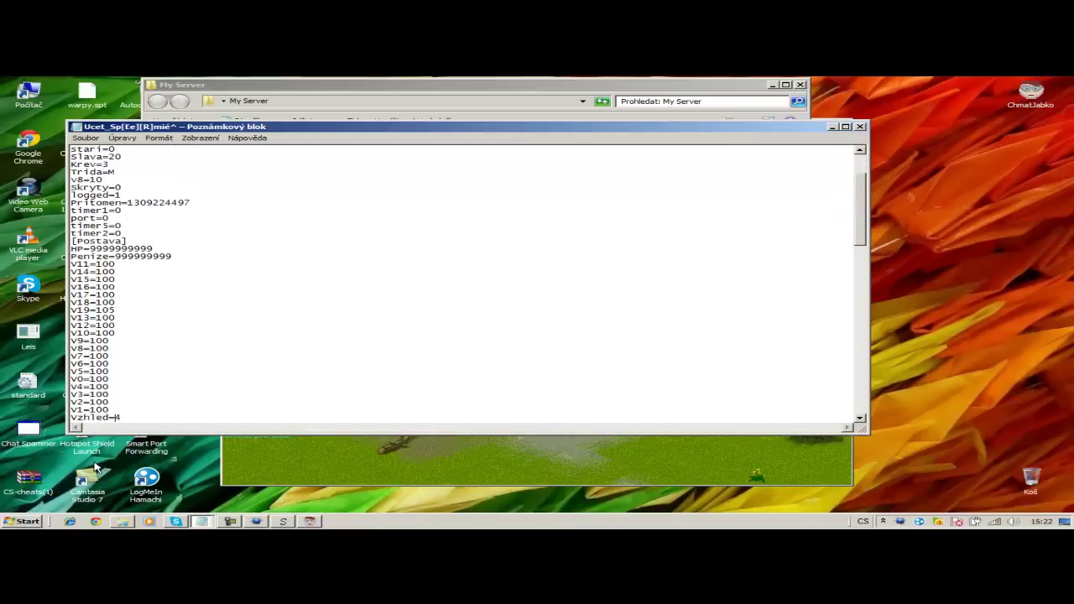
# - Set karma and Sipy each to 999999999
pyautogui.press('Delete')
pyautogui.write('karma=0')
pyautogui.press('Return')
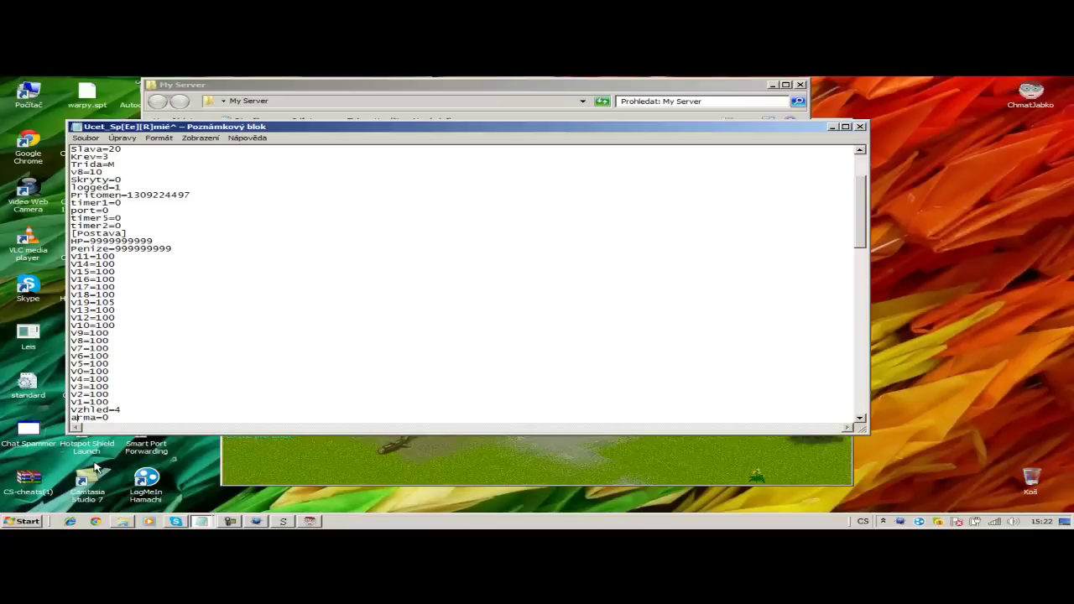
pyautogui.write('k')
pyautogui.write('99999999999')
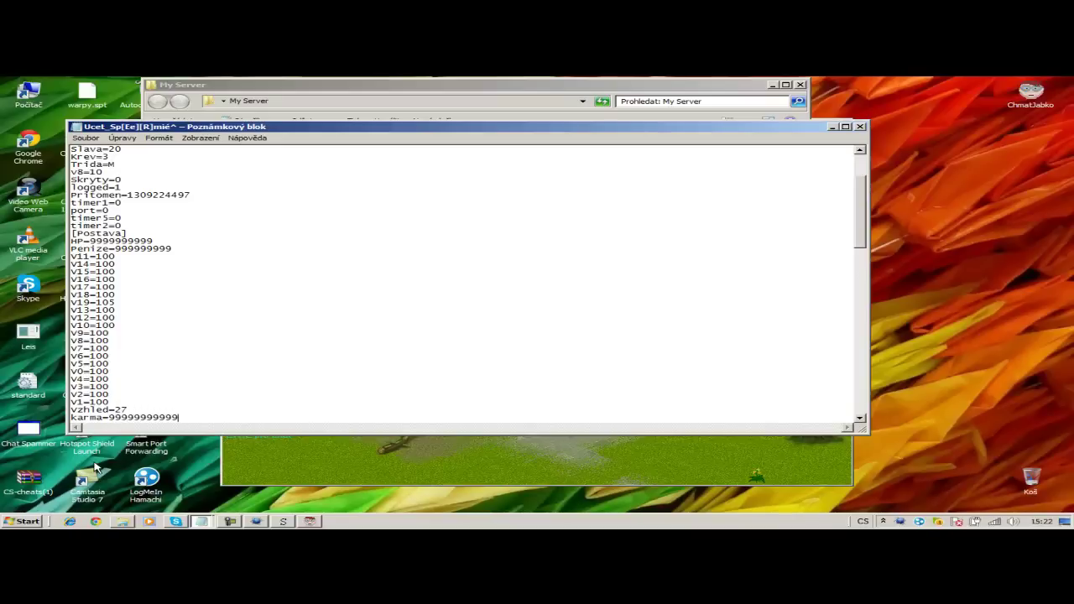
pyautogui.press('Return')
pyautogui.write('Sipy=0')
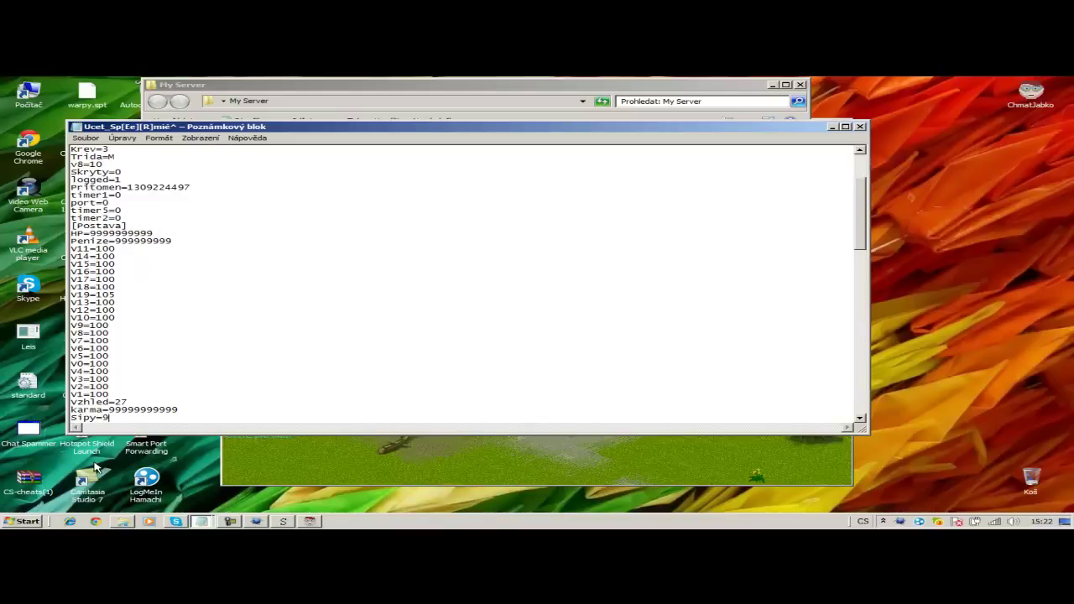
pyautogui.press('BackSpace')
pyautogui.write('999999999')
pyautogui.press('Down')
pyautogui.press('Down')
pyautogui.press('Down')
pyautogui.press('Down')
pyautogui.press('Down')
pyautogui.press('Down')
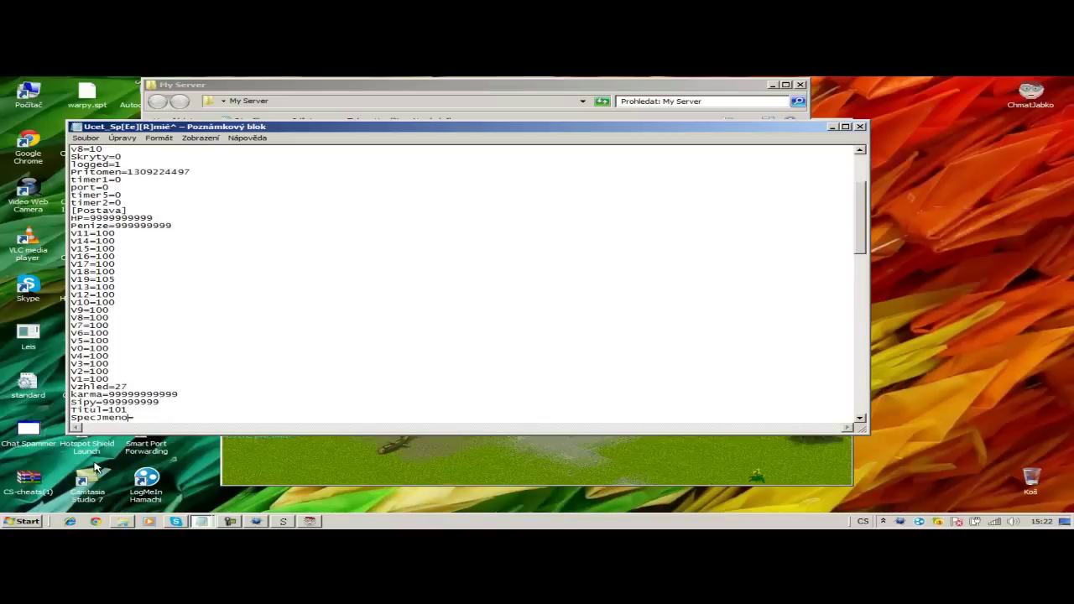
pyautogui.press('Down')
pyautogui.press('Up')
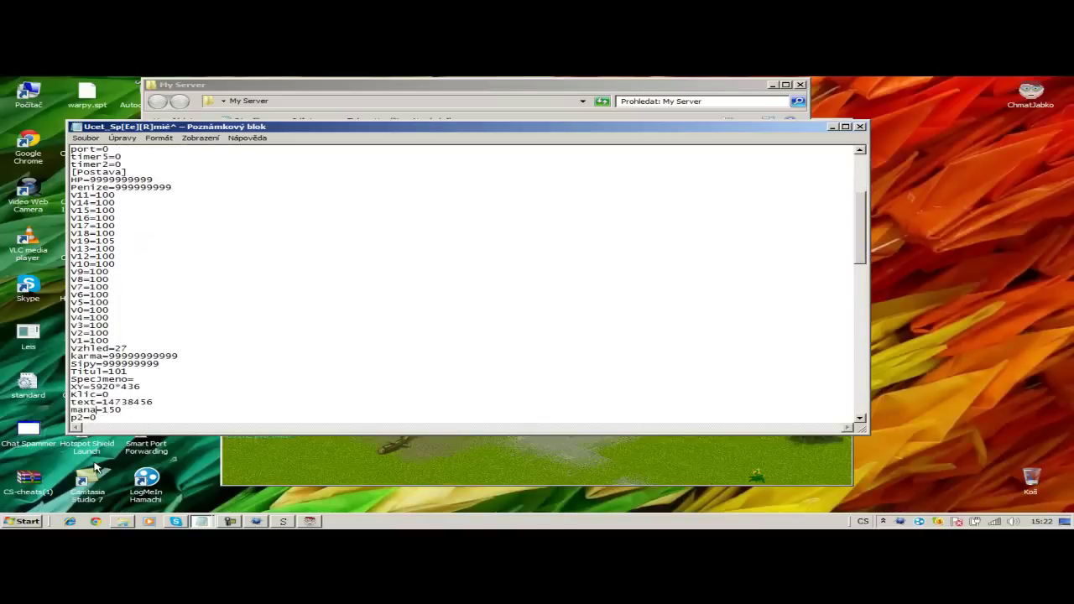
pyautogui.press('Right')
pyautogui.press('BackSpace')
pyautogui.press('BackSpace')
pyautogui.press('BackSpace')
pyautogui.write('9999999999')
pyautogui.press('Down')
pyautogui.press('Down')
pyautogui.press('Down')
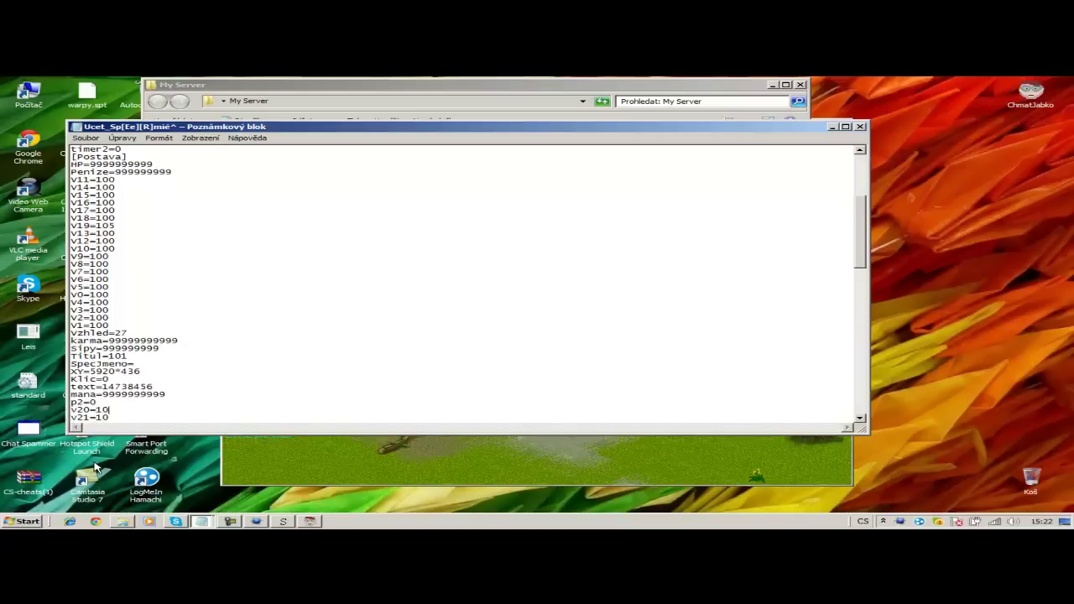
pyautogui.write('0')
pyautogui.press('Down')
pyautogui.write('0')
pyautogui.press('Down')
pyautogui.write('0')
pyautogui.press('Down')
pyautogui.write('0')
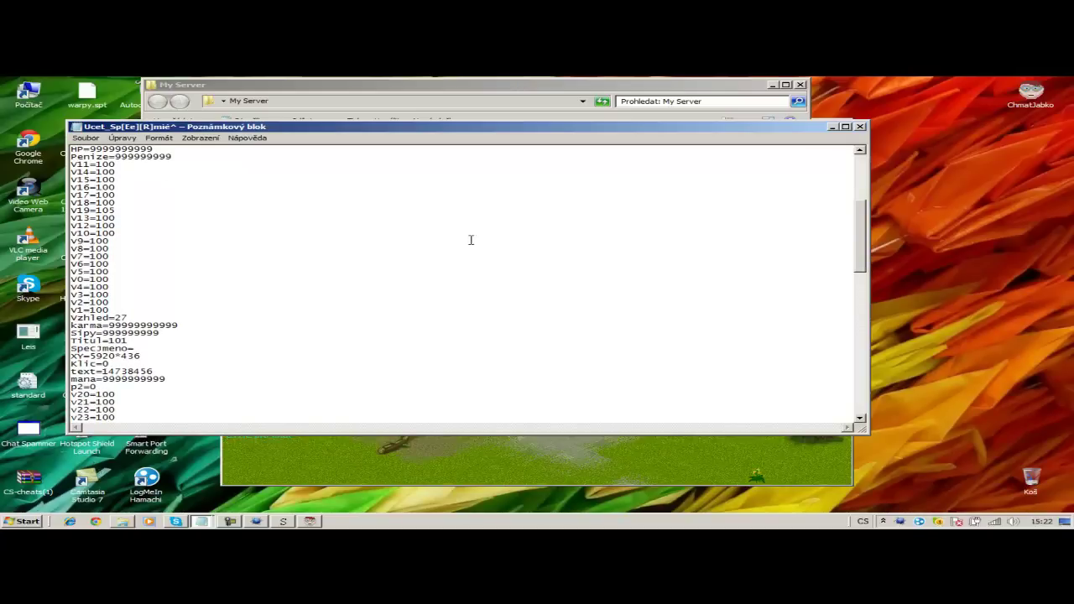
# - Close Notepad saving the account file, and close the My Server folder
pyautogui.click(861, 126)
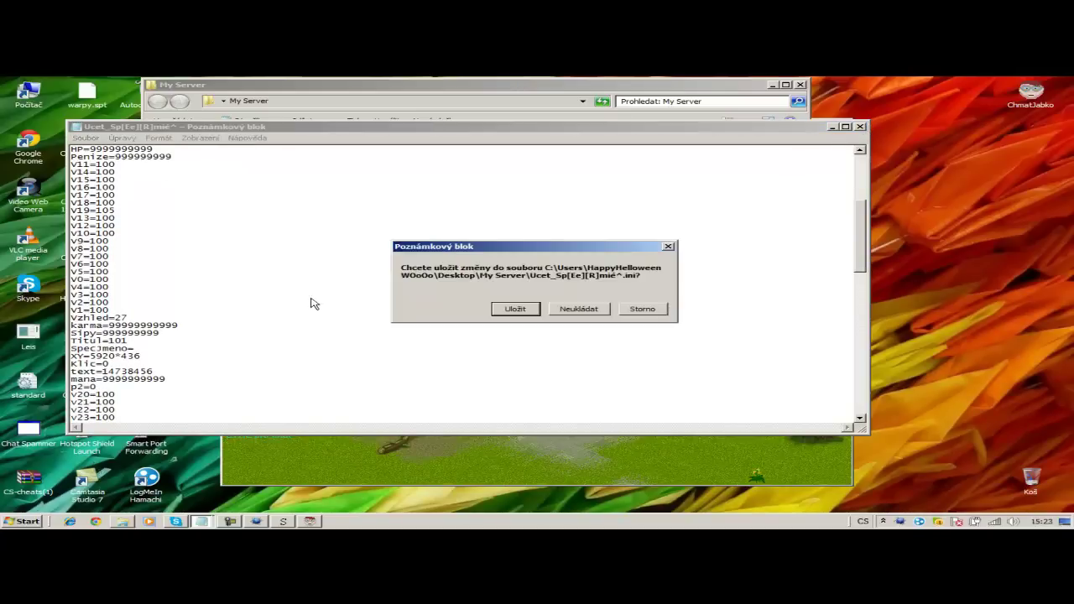
pyautogui.click(514, 309)
pyautogui.click(772, 85)
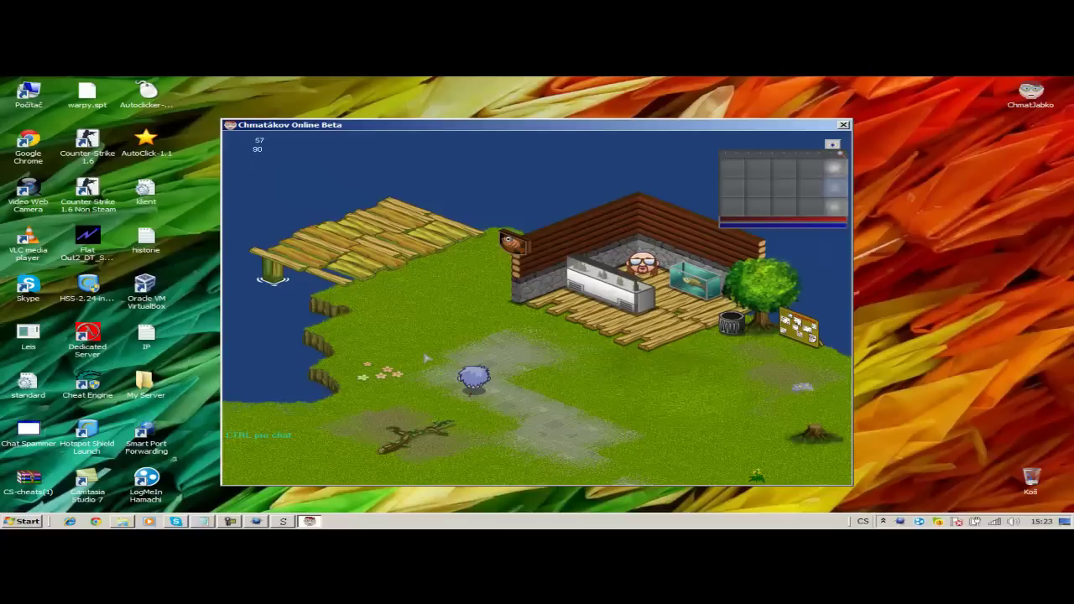
# - Send a first item-creation command in chat and put the red hat on the character
pyautogui.press('ctrl')
pyautogui.write('hello there')
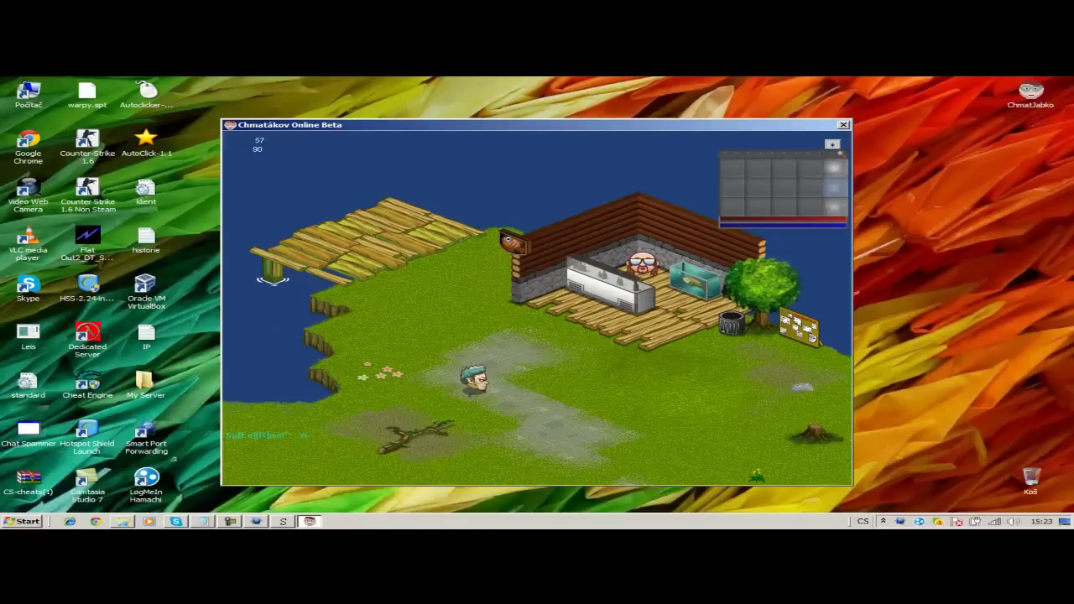
pyautogui.press('BackSpace')
pyautogui.press('BackSpace')
pyautogui.press('BackSpace')
pyautogui.press('BackSpace')
pyautogui.press('BackSpace')
pyautogui.press('BackSpace')
pyautogui.press('Return')
pyautogui.click(810, 194)
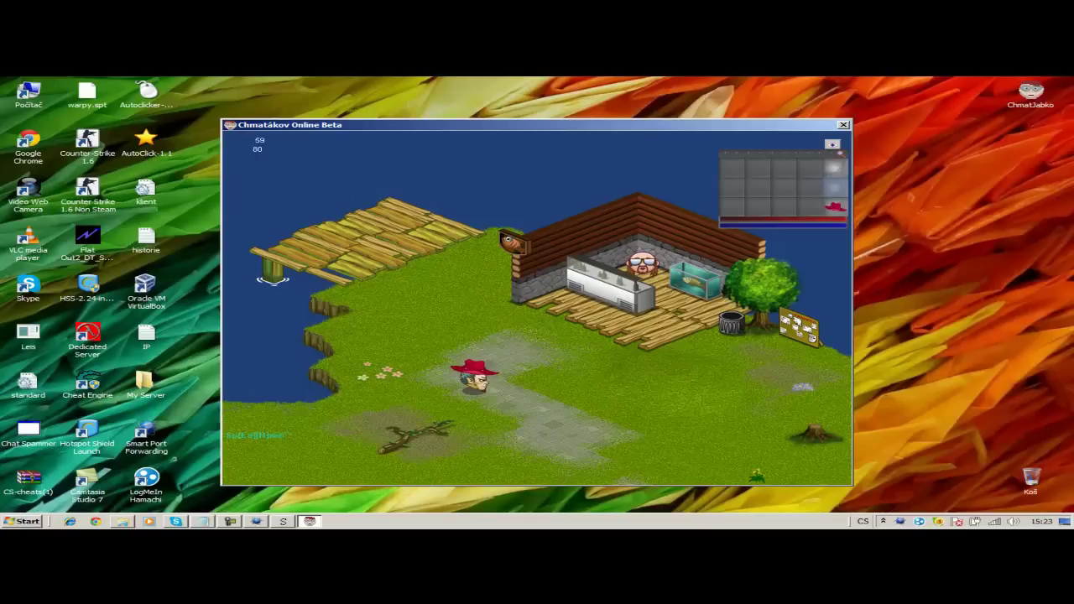
# - Send another 'vytvor' command and drag the white glove into the trash
pyautogui.write('xy')
pyautogui.press('BackSpace')
pyautogui.press('BackSpace')
pyautogui.press('BackSpace')
pyautogui.press('BackSpace')
pyautogui.press('BackSpace')
pyautogui.press('BackSpace')
pyautogui.press('BackSpace')
pyautogui.press('BackSpace')
pyautogui.press('BackSpace')
pyautogui.press('BackSpace')
pyautogui.press('BackSpace')
pyautogui.press('BackSpace')
pyautogui.press('BackSpace')
pyautogui.press('BackSpace')
pyautogui.press('BackSpace')
pyautogui.press('BackSpace')
pyautogui.press('BackSpace')
pyautogui.press('BackSpace')
pyautogui.press('BackSpace')
pyautogui.press('BackSpace')
pyautogui.press('BackSpace')
pyautogui.press('BackSpace')
pyautogui.press('BackSpace')
pyautogui.press('BackSpace')
pyautogui.press('BackSpace')
pyautogui.press('BackSpace')
pyautogui.press('BackSpace')
pyautogui.press('BackSpace')
pyautogui.press('BackSpace')
pyautogui.press('BackSpace')
pyautogui.press('BackSpace')
pyautogui.write('vytvor')
pyautogui.press('BackSpace')
pyautogui.press('BackSpace')
pyautogui.press('BackSpace')
pyautogui.press('BackSpace')
pyautogui.press('BackSpace')
pyautogui.press('BackSpace')
pyautogui.press('BackSpace')
pyautogui.press('BackSpace')
pyautogui.press('BackSpace')
pyautogui.press('BackSpace')
pyautogui.write('vyt')
pyautogui.press('BackSpace')
pyautogui.press('BackSpace')
pyautogui.press('BackSpace')
pyautogui.press('BackSpace')
pyautogui.press('BackSpace')
pyautogui.press('BackSpace')
pyautogui.press('BackSpace')
pyautogui.press('BackSpace')
pyautogui.press('BackSpace')
pyautogui.press('BackSpace')
pyautogui.press('BackSpace')
pyautogui.press('BackSpace')
pyautogui.press('BackSpace')
pyautogui.press('BackSpace')
pyautogui.press('BackSpace')
pyautogui.press('BackSpace')
pyautogui.press('BackSpace')
pyautogui.press('BackSpace')
pyautogui.press('BackSpace')
pyautogui.press('BackSpace')
pyautogui.press('BackSpace')
pyautogui.press('BackSpace')
pyautogui.write('vytvor')
pyautogui.press('Return')
pyautogui.moveTo(808, 206); pyautogui.dragTo(730, 324)
# - Create item 768 with a 'vytvor' chat command
pyautogui.write("Spl:a][l1me' vyt")
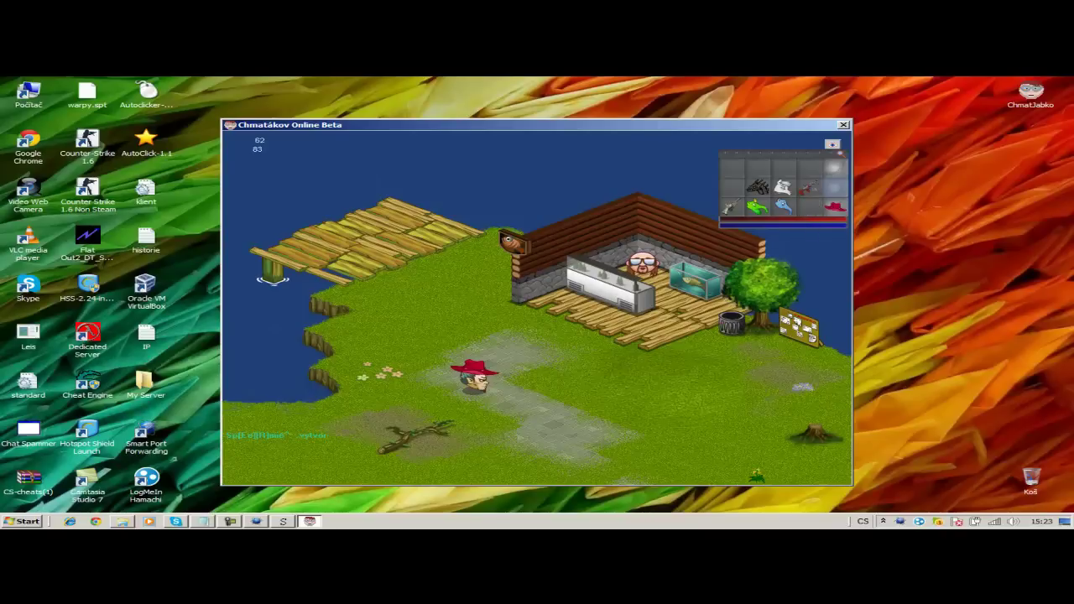
pyautogui.write('vor: 768')
pyautogui.press('Return')
pyautogui.press('BackSpace')
pyautogui.press('BackSpace')
pyautogui.press('BackSpace')
pyautogui.press('BackSpace')
pyautogui.press('BackSpace')
pyautogui.press('BackSpace')
pyautogui.press('Return')
pyautogui.write('vytv')
pyautogui.press('Return')
# - Create items 150, 29 and 224 with 'vytvor' commands, then walk the character left
pyautogui.press('Return')
pyautogui.press('Return')
pyautogui.press('BackSpace')
pyautogui.press('BackSpace')
pyautogui.press('BackSpace')
pyautogui.press('BackSpace')
pyautogui.press('BackSpace')
pyautogui.write('vytvor 150')
pyautogui.press('Return')
pyautogui.press('Return')
pyautogui.write('vytvor 150')
pyautogui.press('Return')
pyautogui.press('Return')
pyautogui.press('Return')
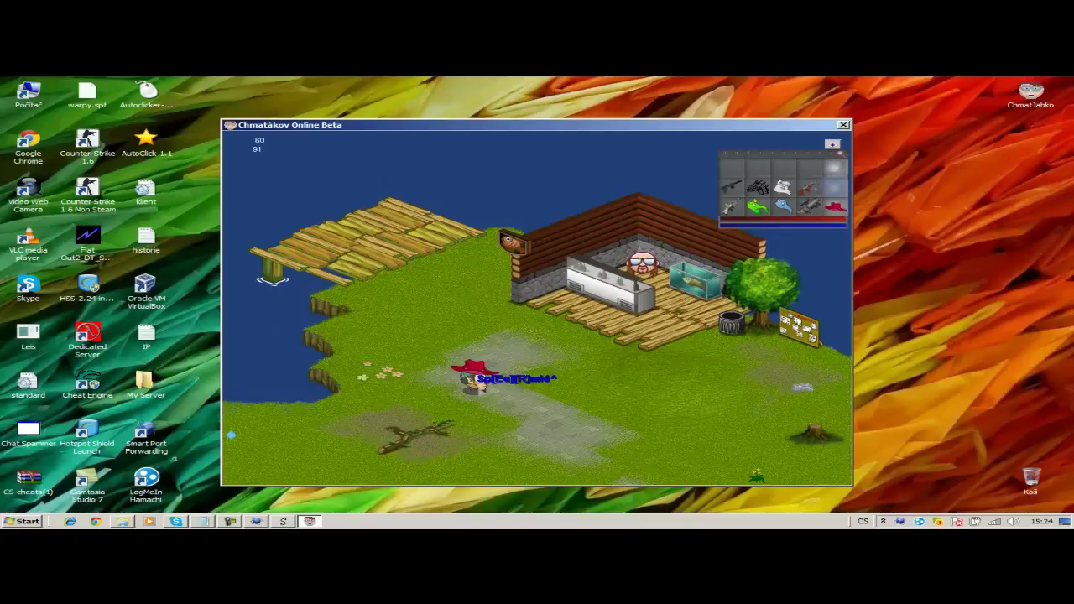
pyautogui.press('Return')
pyautogui.write('vytvor')
pyautogui.press('BackSpace')
pyautogui.press('BackSpace')
pyautogui.press('BackSpace')
pyautogui.press('BackSpace')
pyautogui.press('BackSpace')
pyautogui.press('BackSpace')
pyautogui.press('BackSpace')
pyautogui.press('BackSpace')
pyautogui.press('BackSpace')
pyautogui.press('BackSpace')
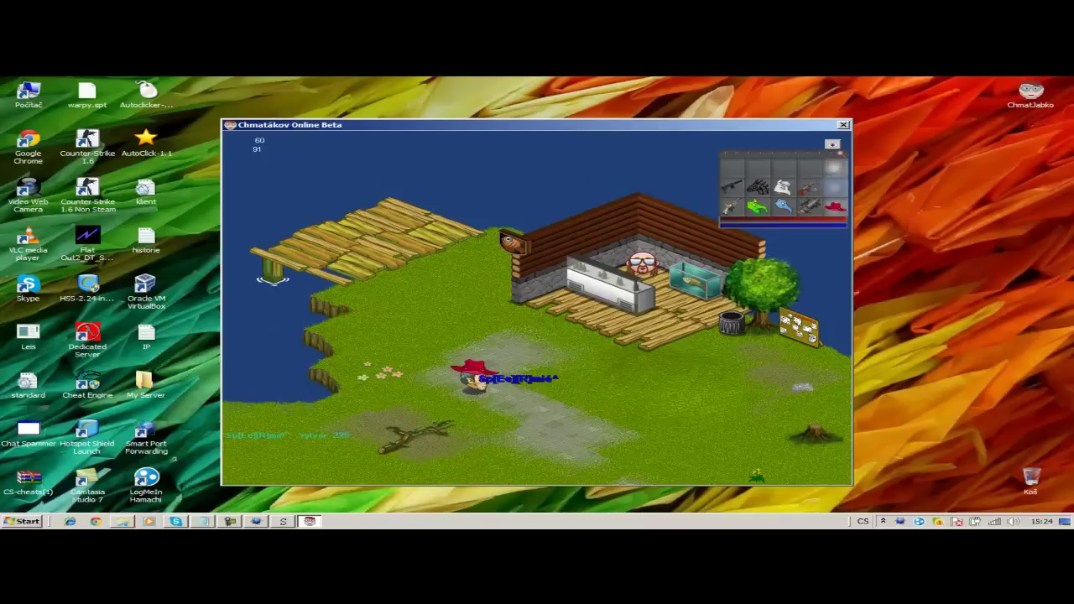
pyautogui.press('Left')
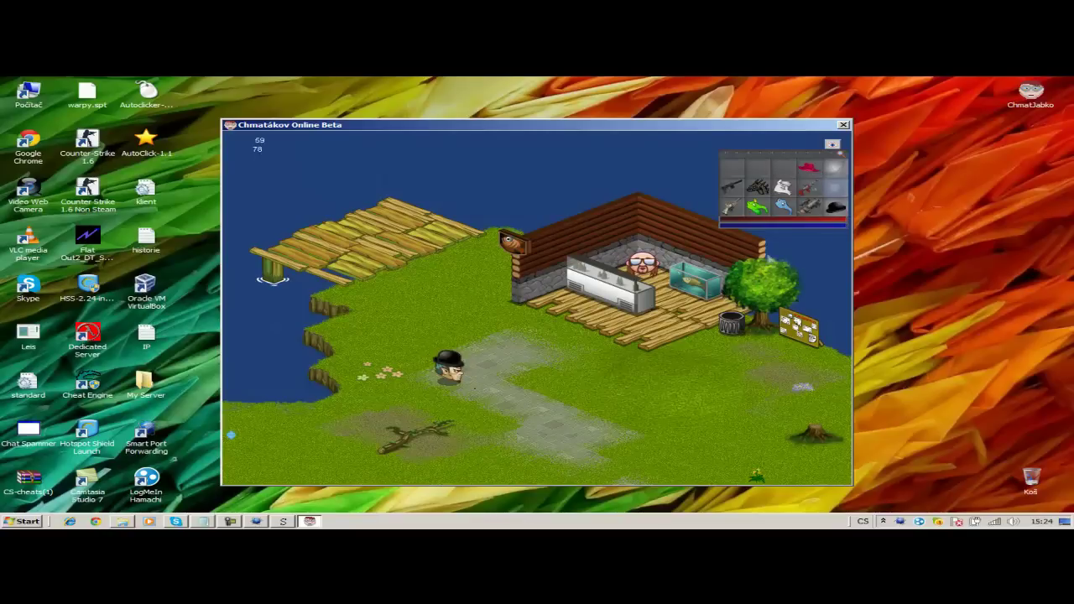
# - Move a gun to another slot and equip the green creature outfit
pyautogui.moveTo(809, 206); pyautogui.dragTo(758, 168)
pyautogui.click(783, 186)
pyautogui.click(806, 189)
pyautogui.click(786, 207)
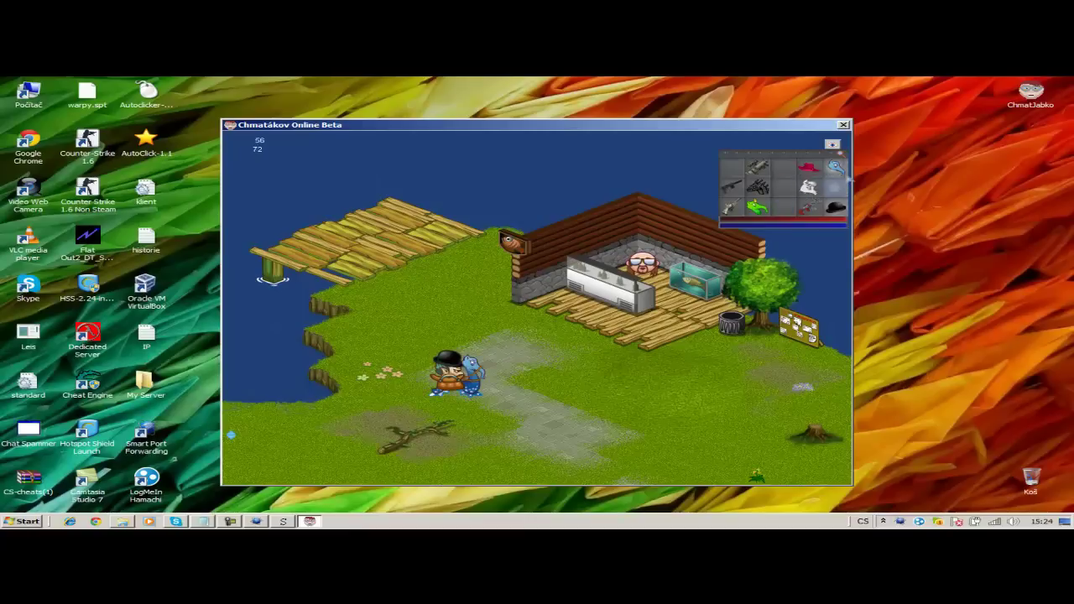
pyautogui.click(789, 178)
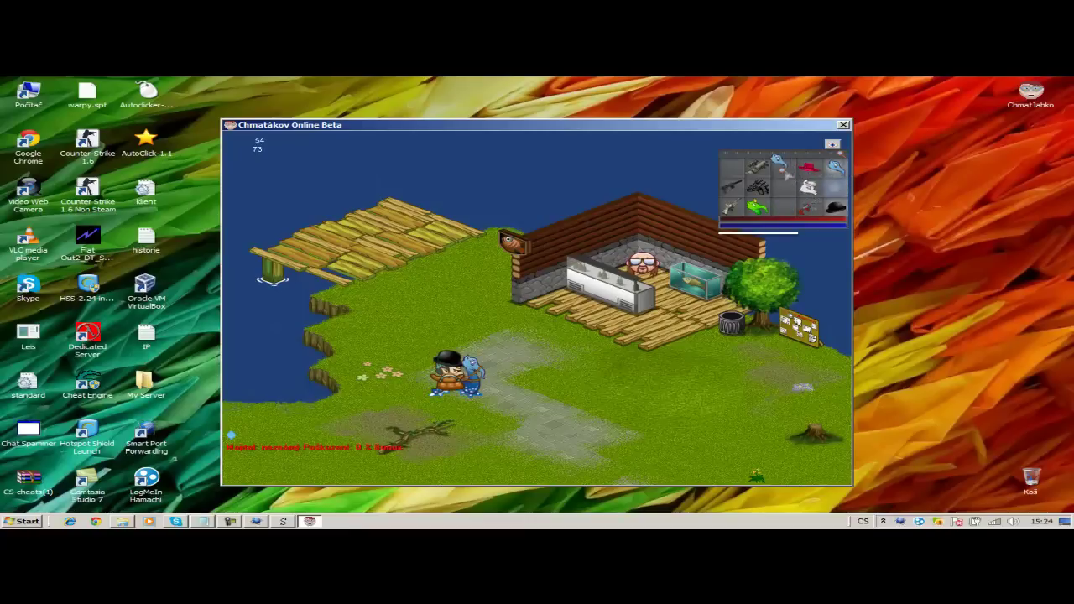
pyautogui.click(783, 168)
pyautogui.click(836, 168)
pyautogui.click(789, 198)
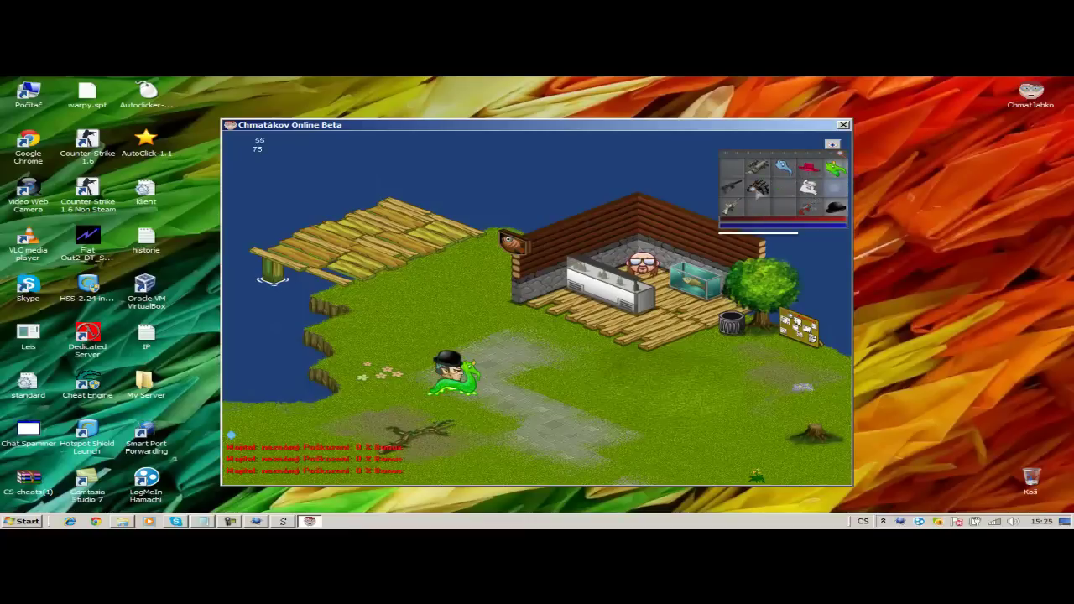
# - Equip the black creature outfit, then take it off again
pyautogui.click(758, 187)
pyautogui.click(783, 187)
pyautogui.click(836, 167)
pyautogui.click(783, 187)
pyautogui.click(836, 168)
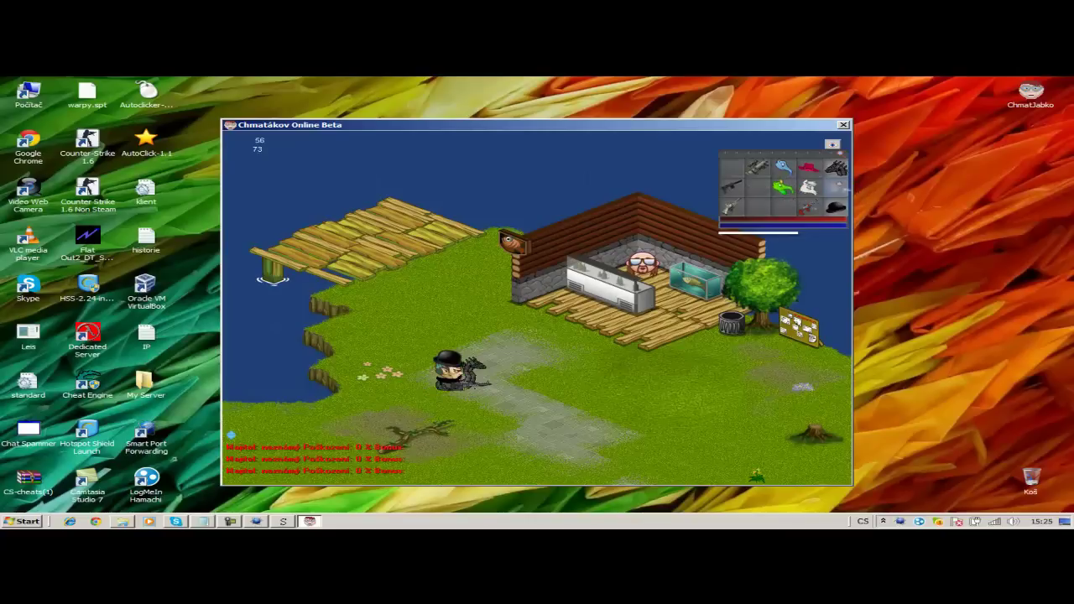
pyautogui.click(836, 167)
pyautogui.click(758, 186)
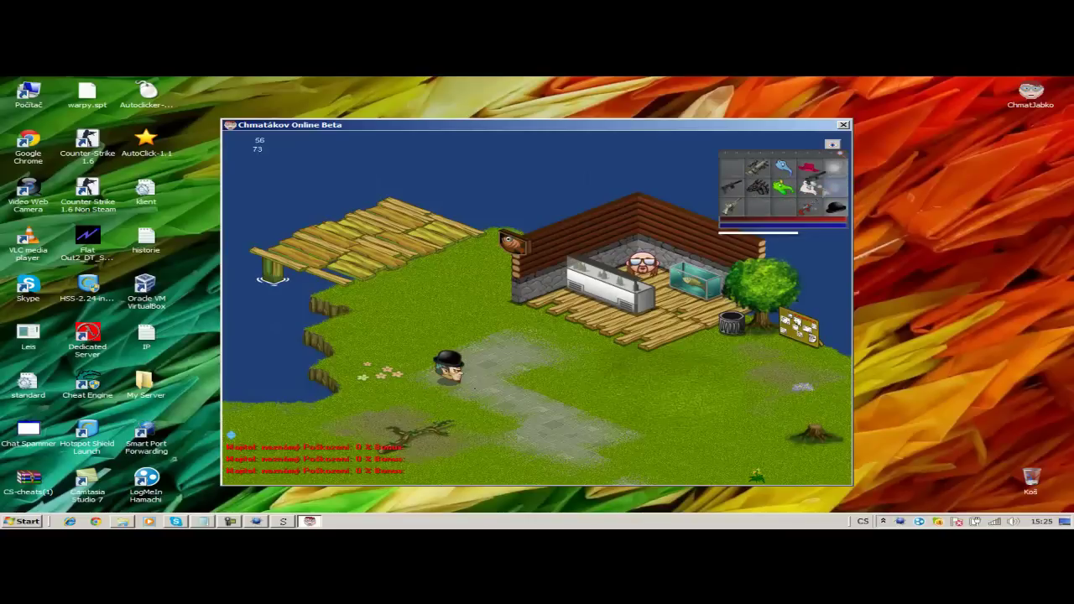
# - Move the gun to a lower inventory slot and arm the character with it
pyautogui.click(732, 187)
pyautogui.click(835, 168)
pyautogui.click(836, 168)
pyautogui.click(783, 206)
pyautogui.click(809, 205)
pyautogui.click(836, 168)
pyautogui.click(836, 168)
pyautogui.click(758, 210)
pyautogui.click(809, 206)
pyautogui.click(836, 168)
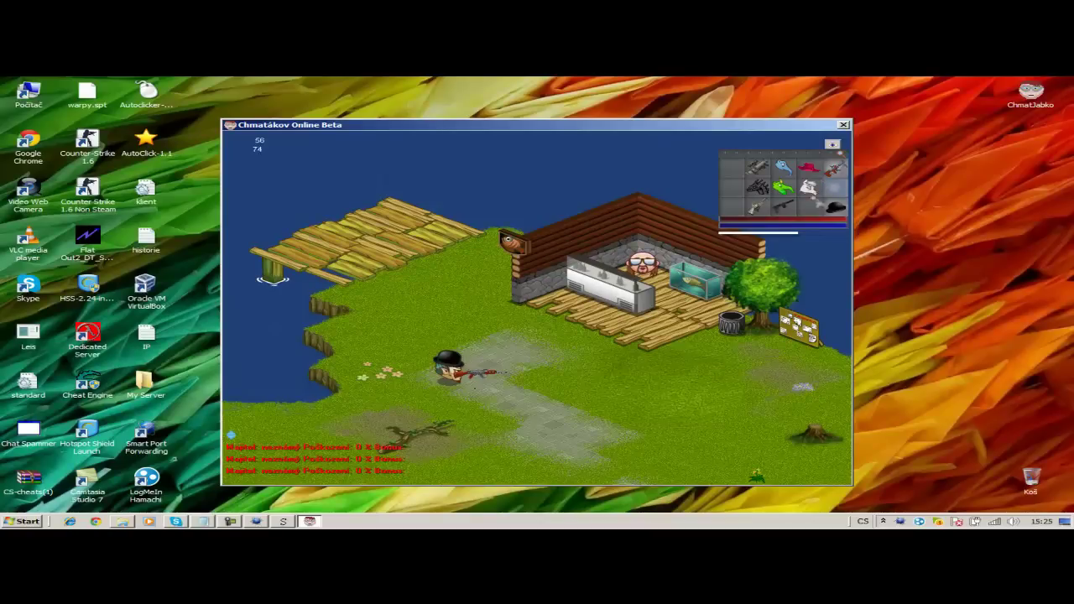
# - Rearrange the guns in the inventory and put the gun away
pyautogui.click(836, 173)
pyautogui.click(809, 210)
pyautogui.click(836, 168)
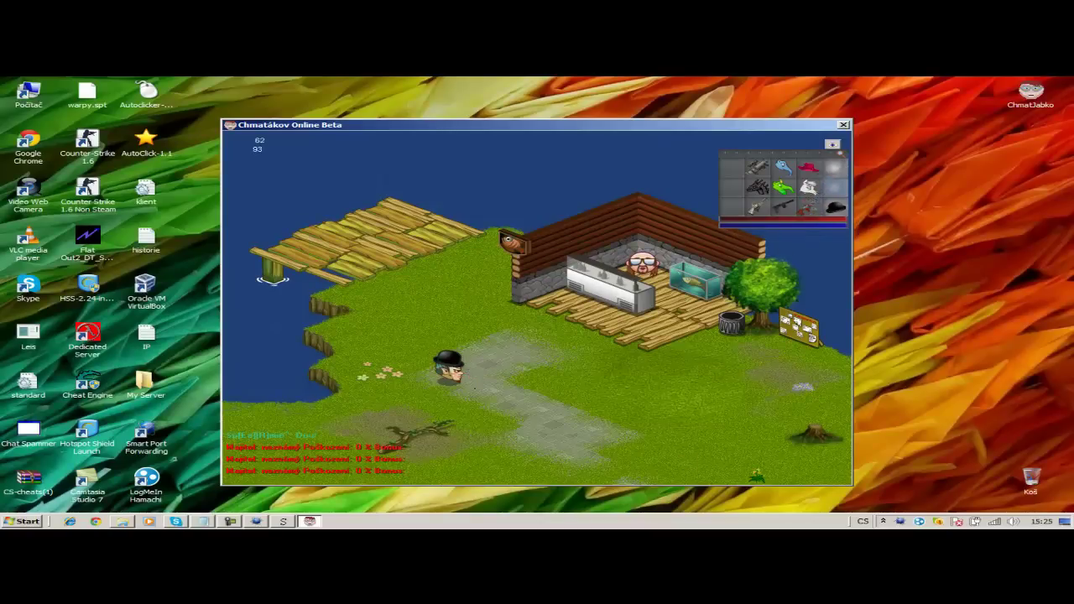
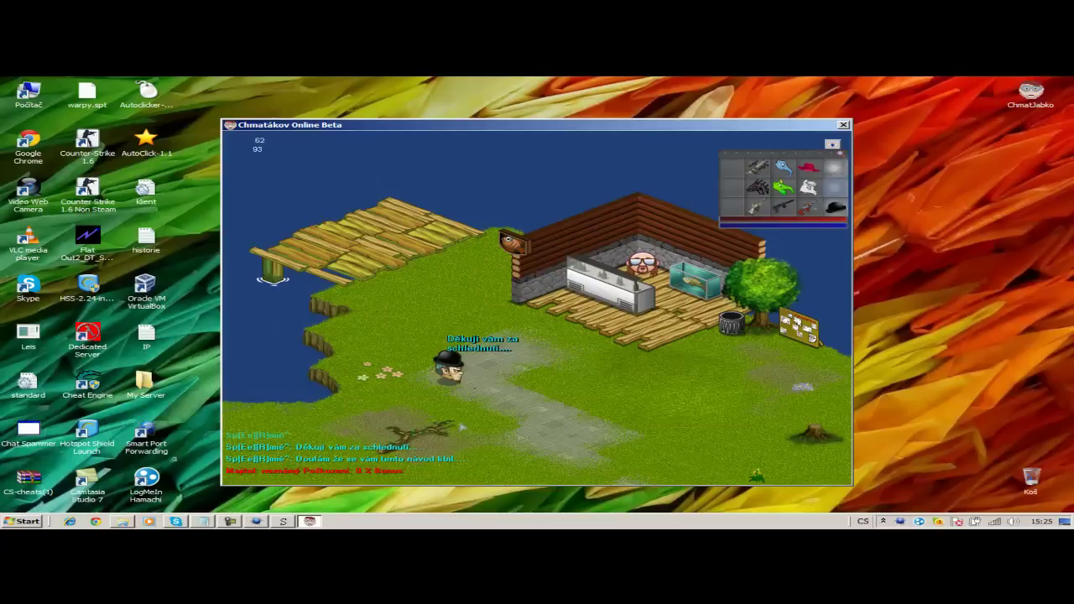
# - Swap the black hat for the red hat, equip the orange bottle, then close the game
pyautogui.moveTo(835, 207); pyautogui.dragTo(732, 207)
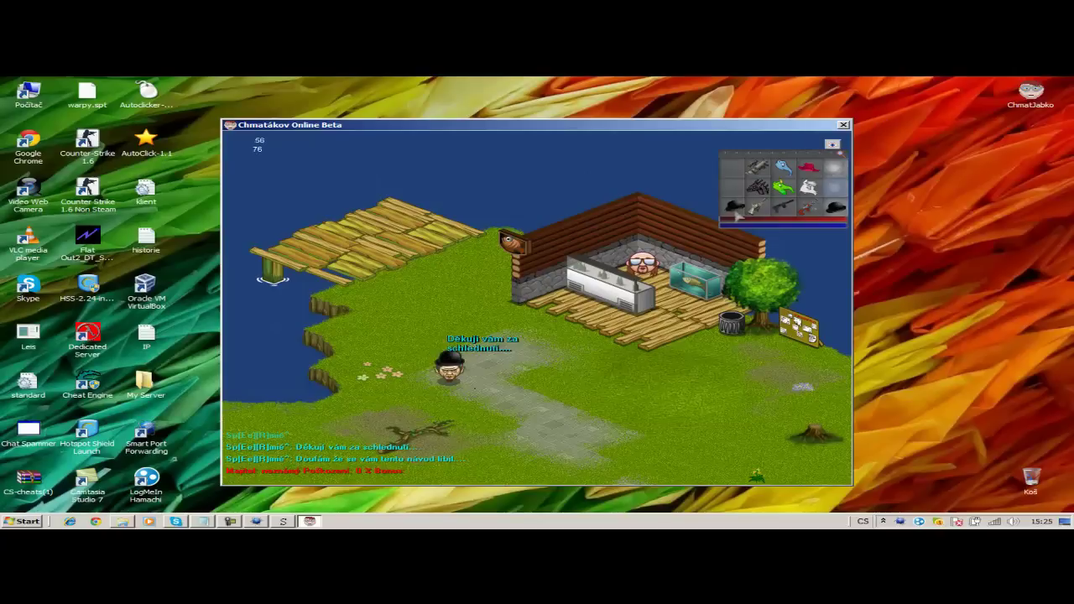
pyautogui.moveTo(826, 195); pyautogui.dragTo(835, 207)
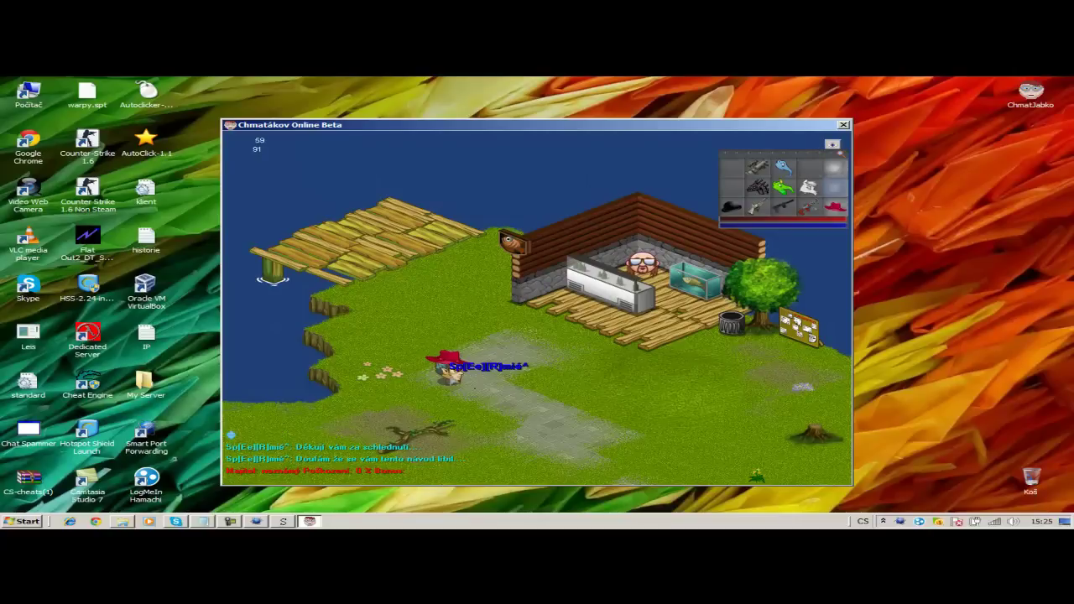
pyautogui.click(836, 168)
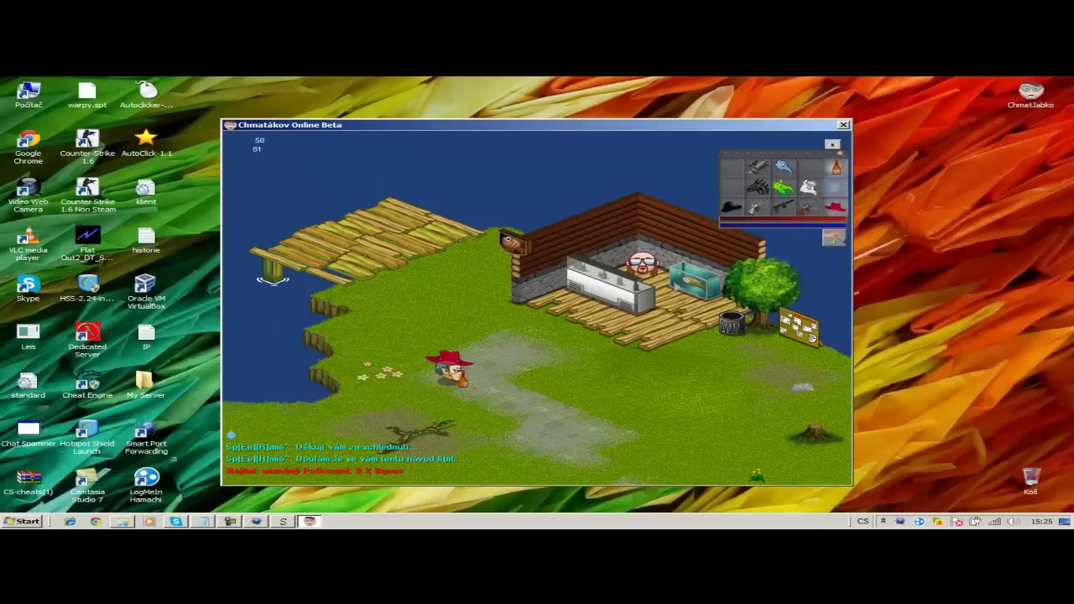
pyautogui.click(844, 123)
pyautogui.click(786, 146)
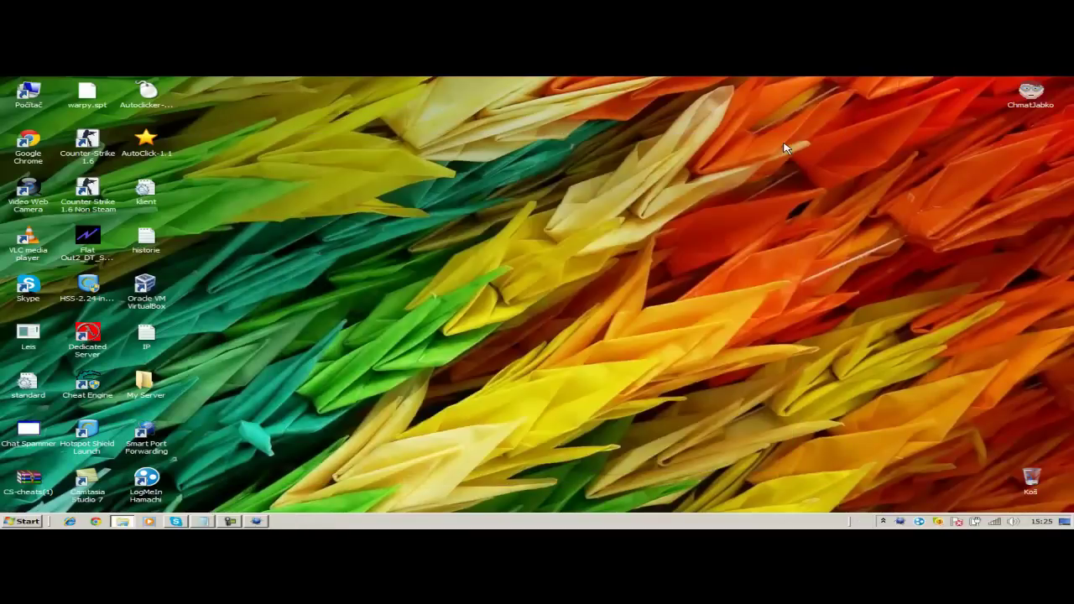
# - Quit the background helper and type 'Děkuji vám za schlednutí.' in Notepad
pyautogui.rightClick(905, 522)
pyautogui.click(922, 511)
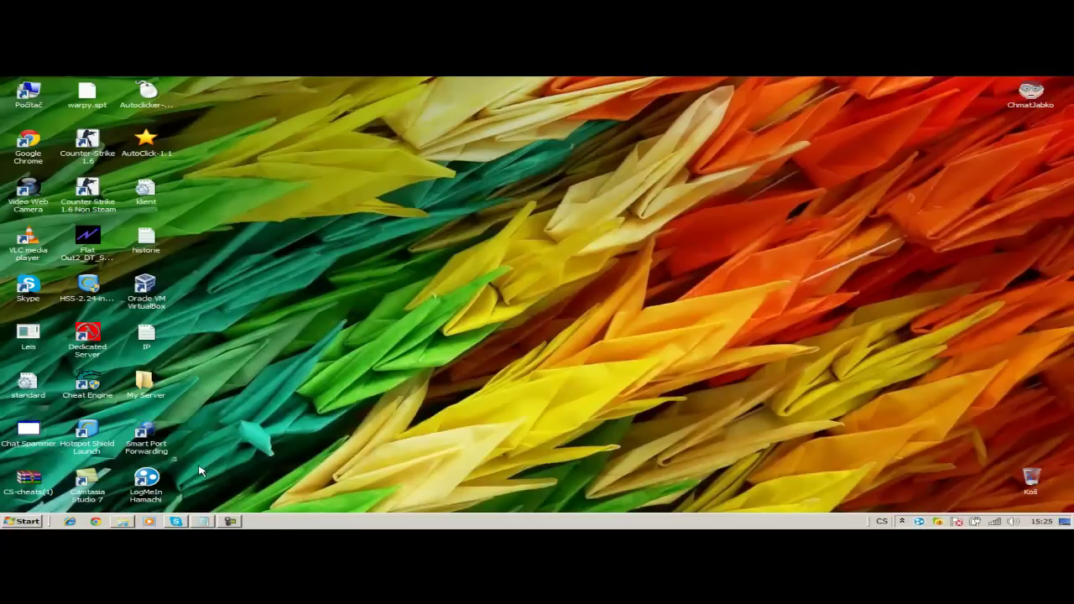
pyautogui.click(206, 522)
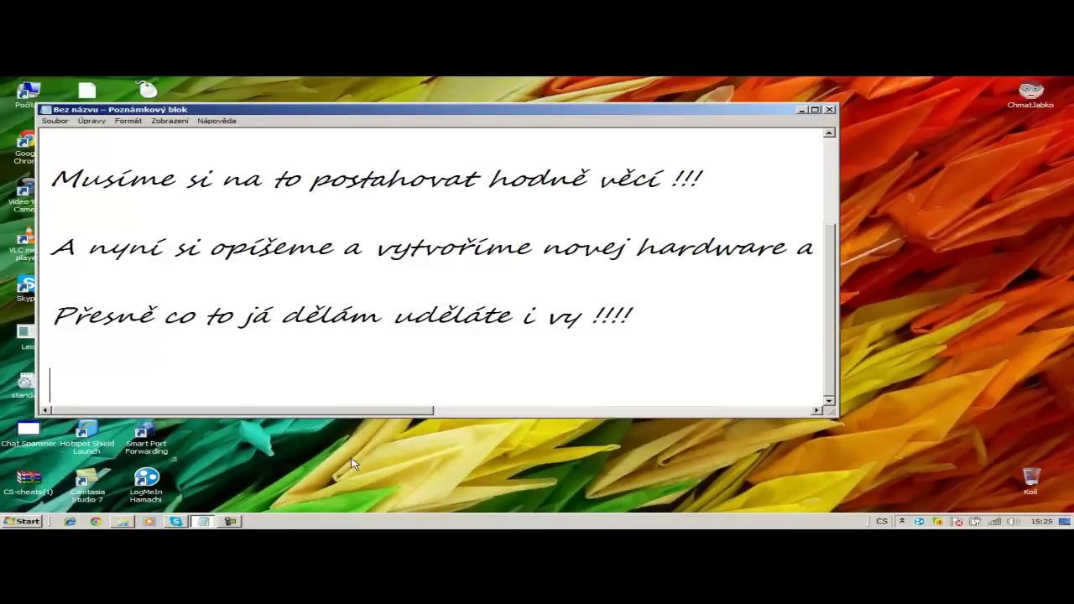
pyautogui.write('Děkuji vám z')
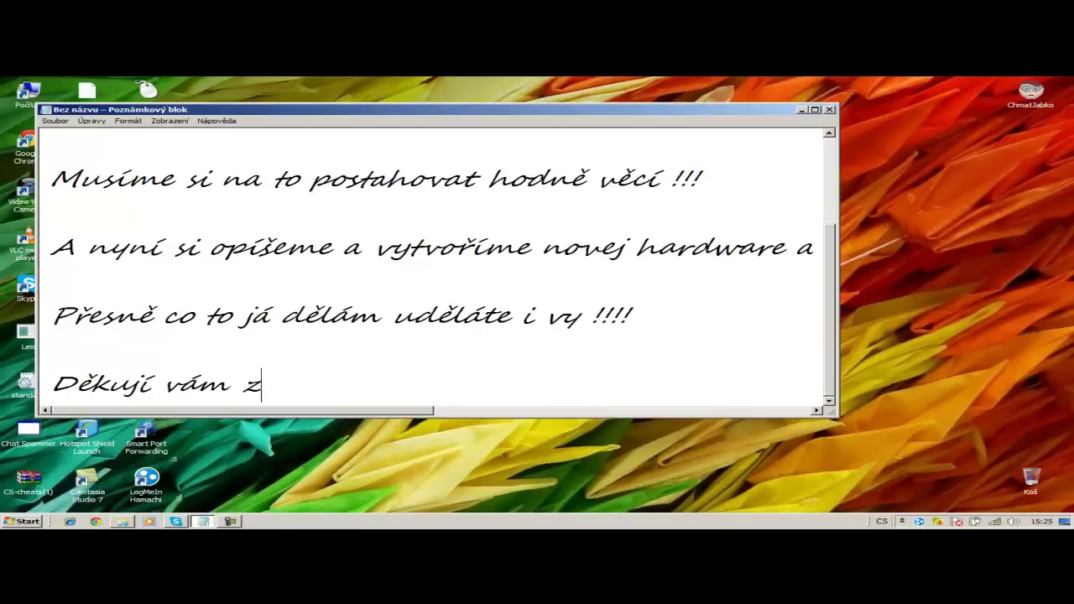
pyautogui.write('a schlednu')
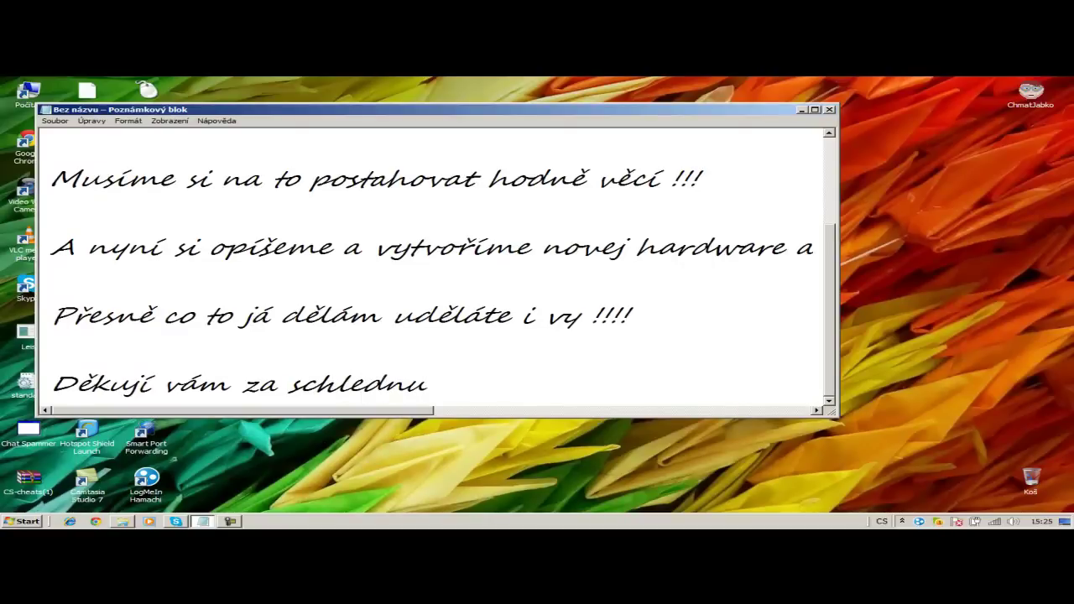
pyautogui.write('tí.')
pyautogui.press('Return')
# - Add a 'děkujeme že nás sledujete.' line and a 'Prosím Like+Odběr...' line
pyautogui.write('wěk')
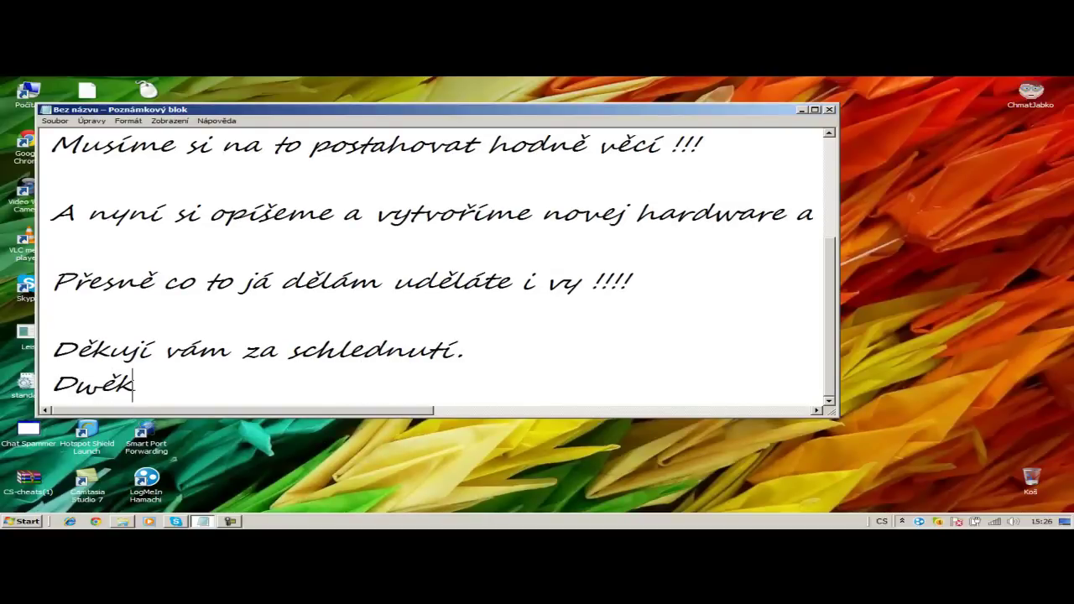
pyautogui.press('BackSpace')
pyautogui.press('BackSpace')
pyautogui.press('BackSpace')
pyautogui.write('ěkujeme že n')
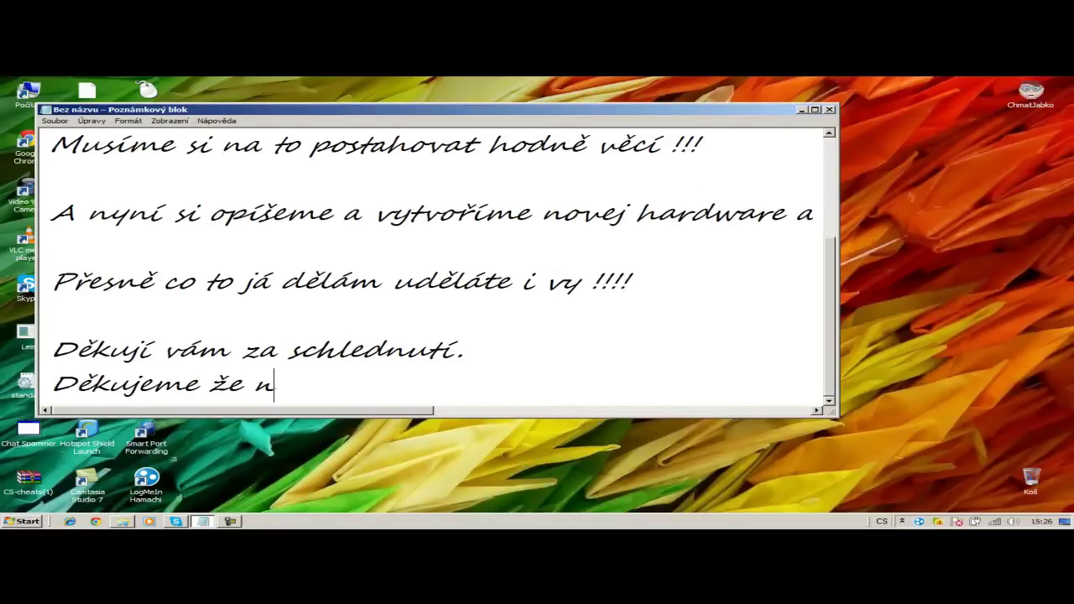
pyautogui.write('ás sledujete.')
pyautogui.press('Return')
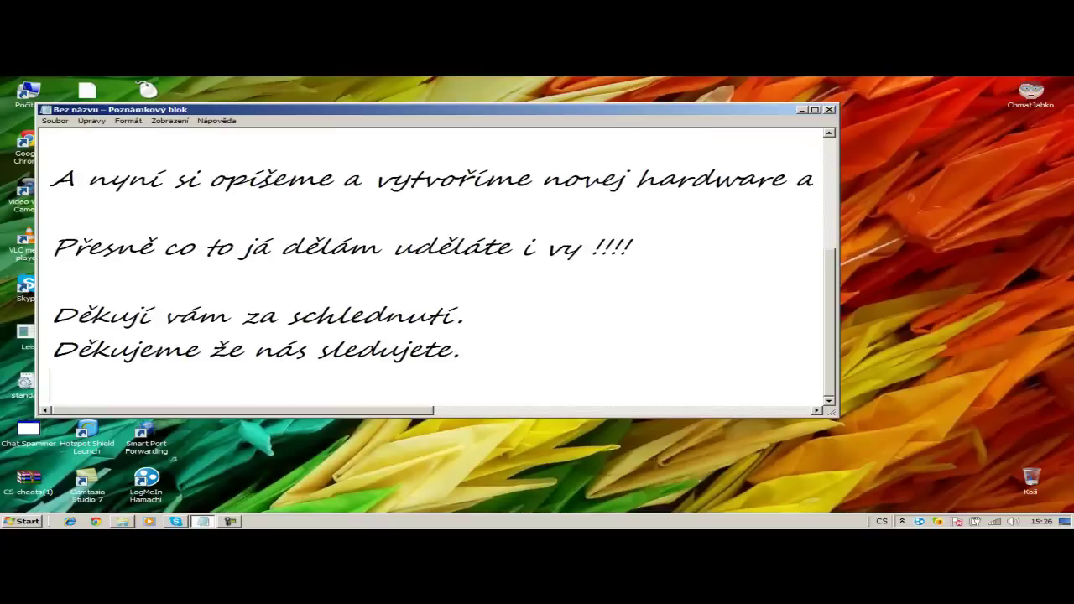
pyautogui.write('Prosím Like+')
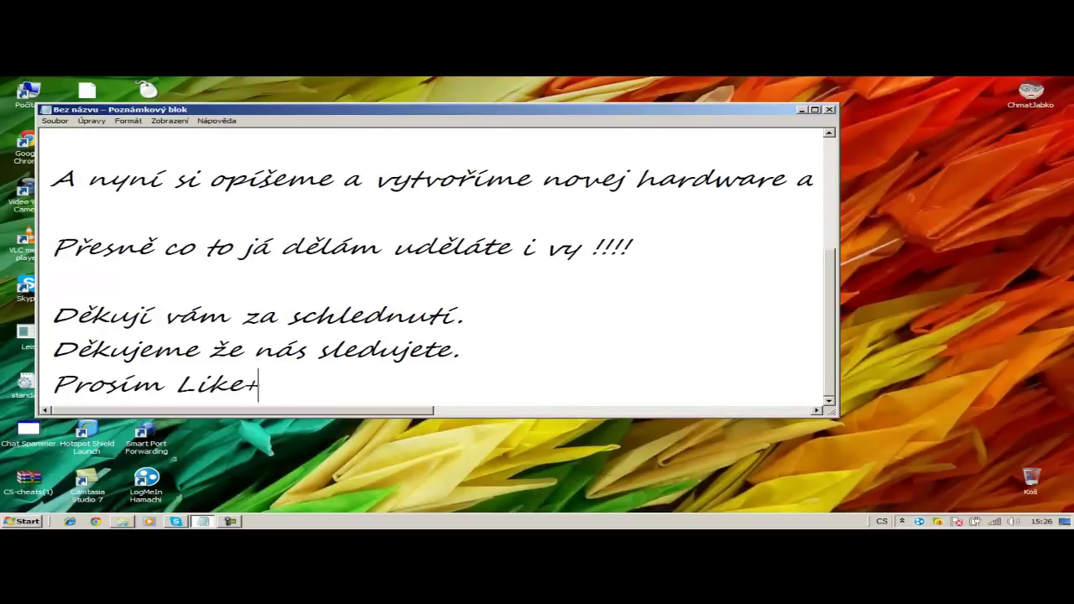
pyautogui.write('Odběr...')
pyautogui.press('Return')
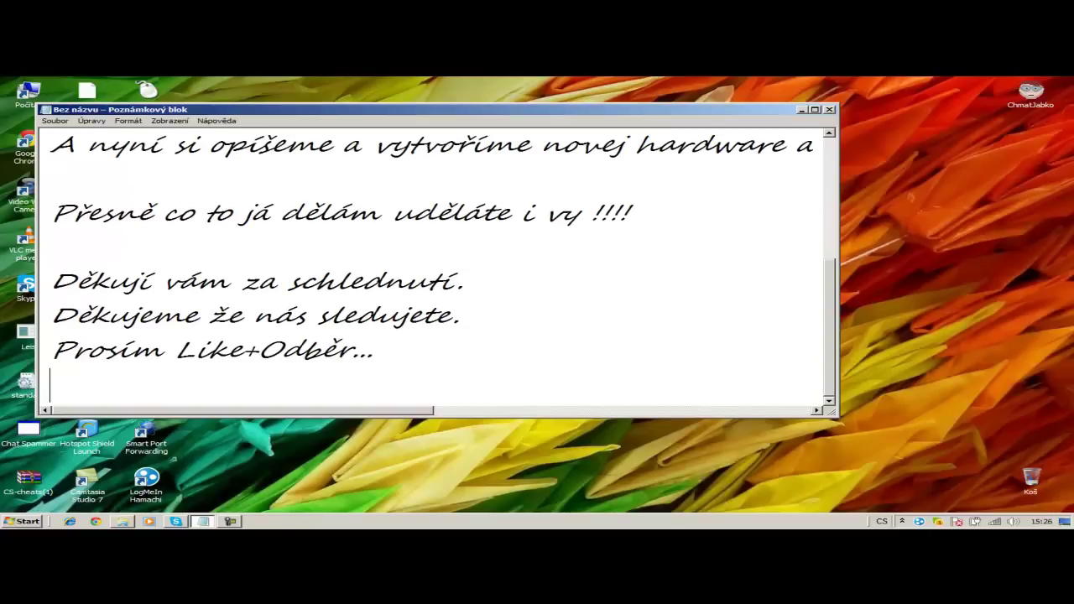
pyautogui.press('Return')
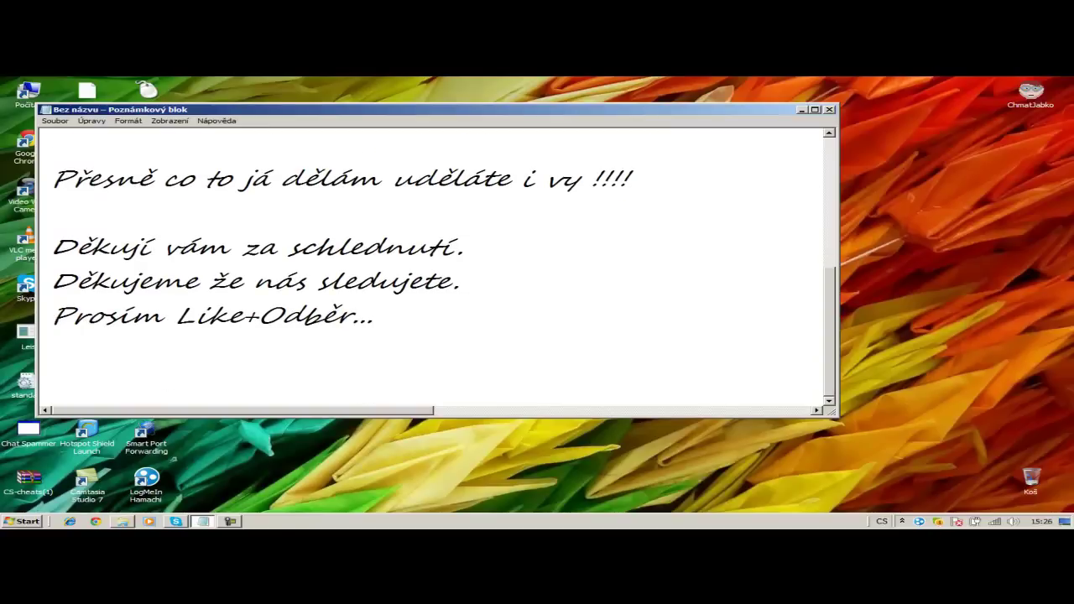
# - Add a signature line and 'Please thi video no copyright Thanks....'
pyautogui.write('By ShOp')
pyautogui.press('Return')
pyautogui.press('Return')
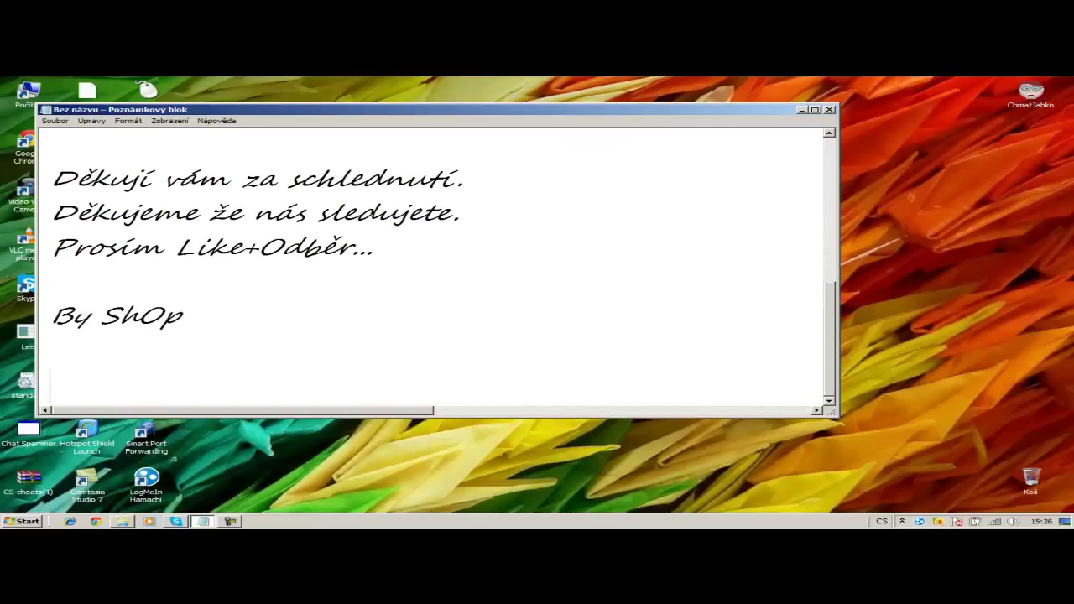
pyautogui.write('Please t')
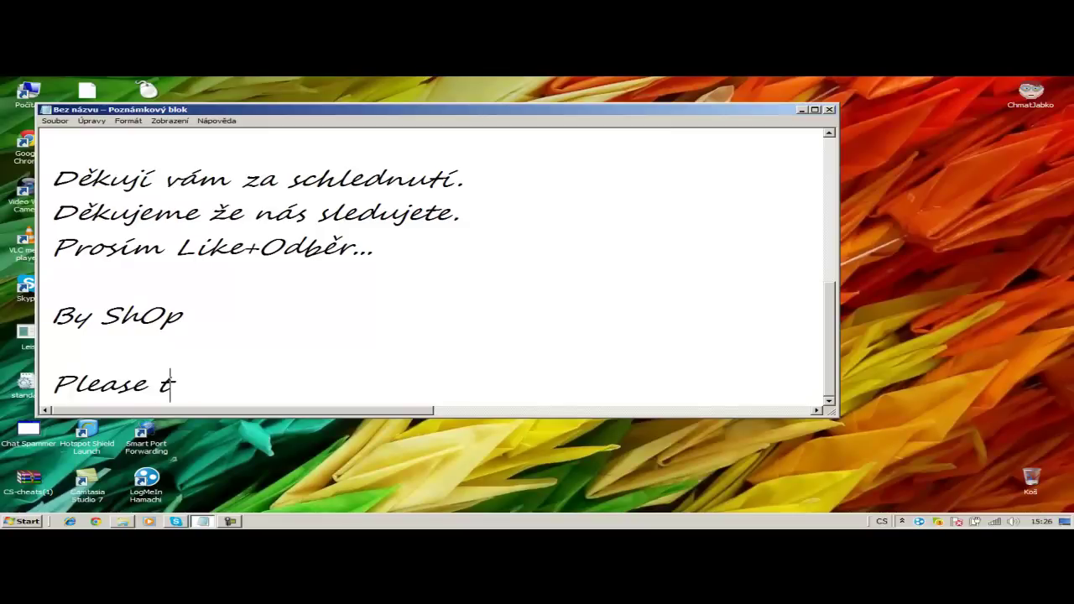
pyautogui.write('hi vide')
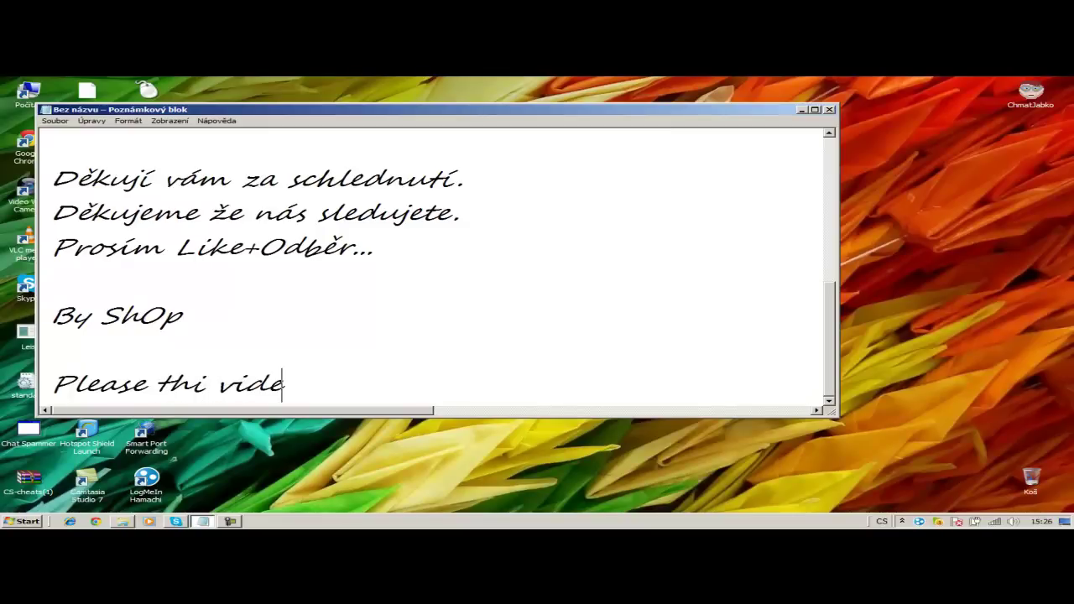
pyautogui.write('o no copyr')
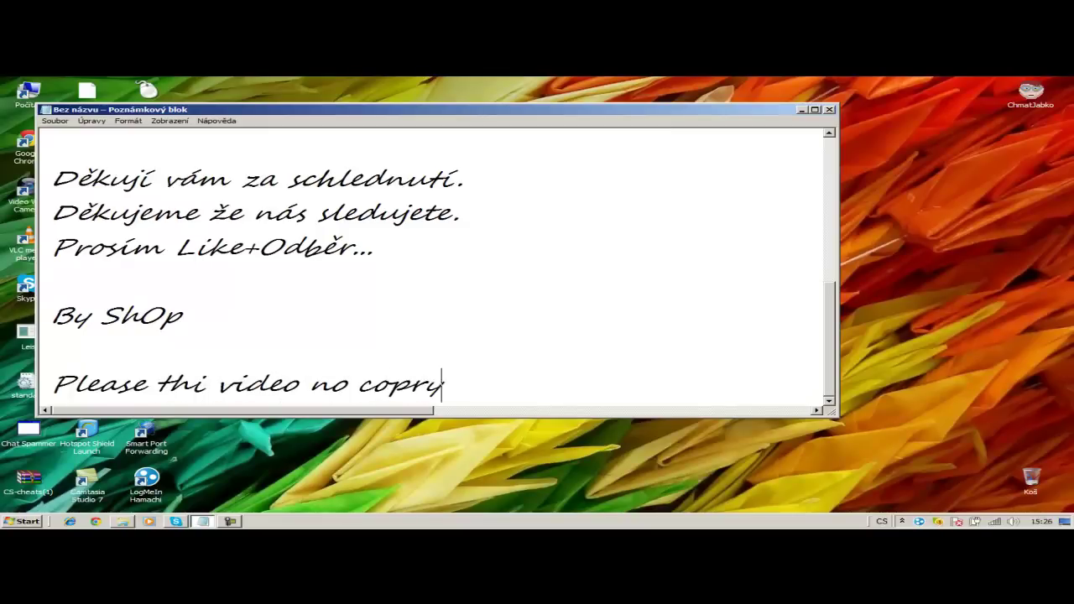
pyautogui.press('BackSpace')
pyautogui.write('right')
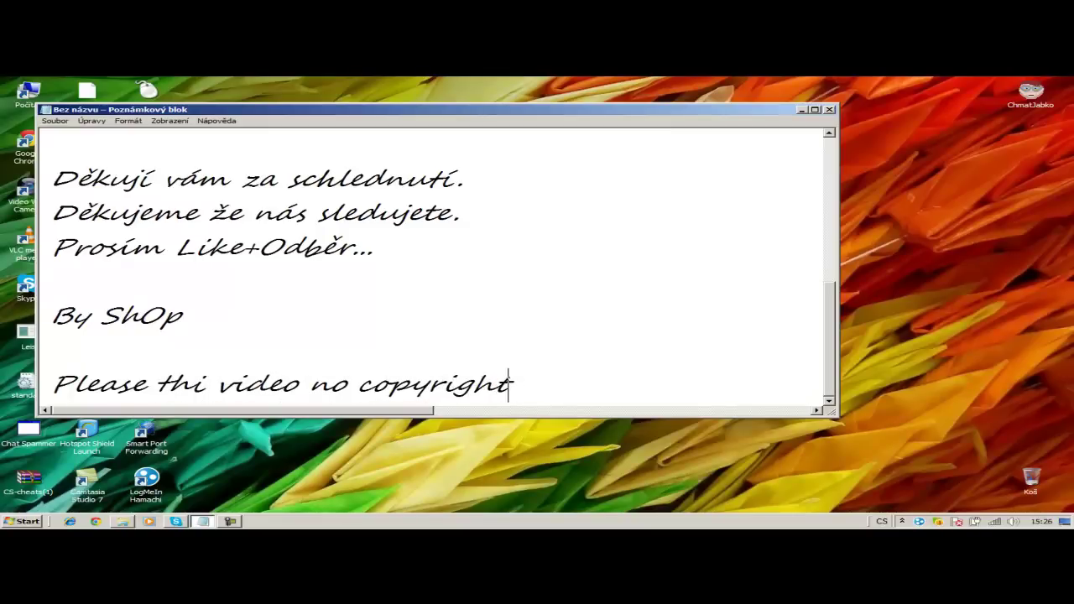
pyautogui.write(' Thanks....')
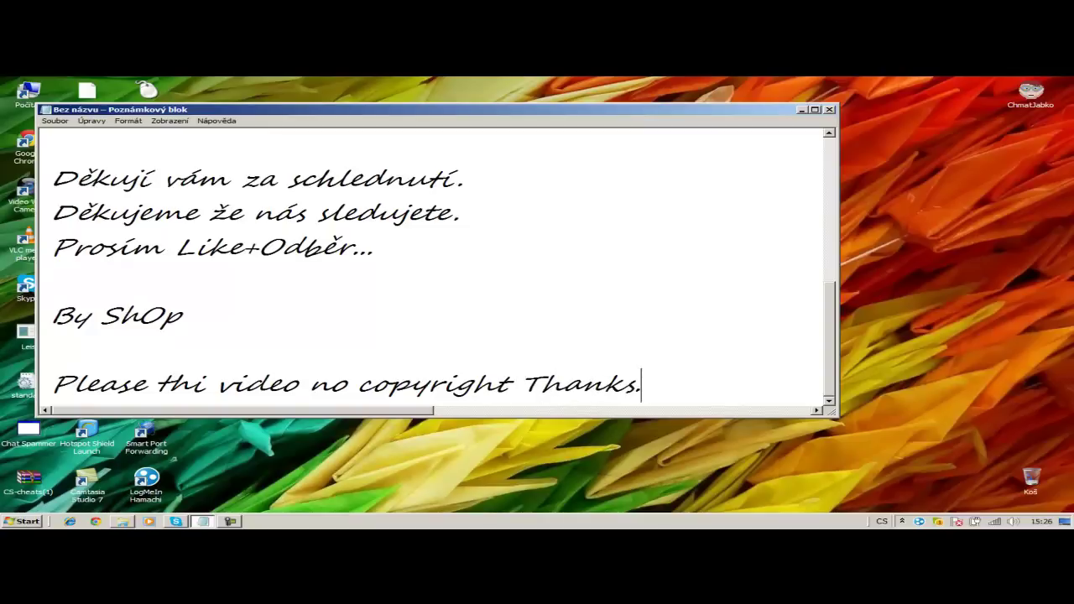
pyautogui.press('Return')
pyautogui.press('Return')
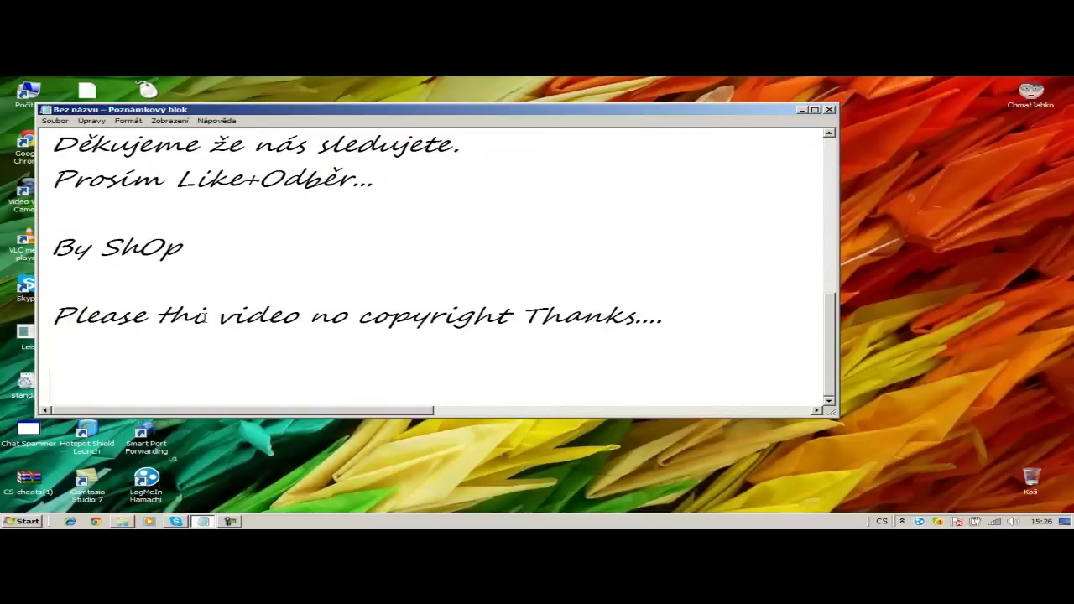
# - Correct 'thi' to 'this', then close Notepad without saving
pyautogui.click(206, 316)
pyautogui.write('s')
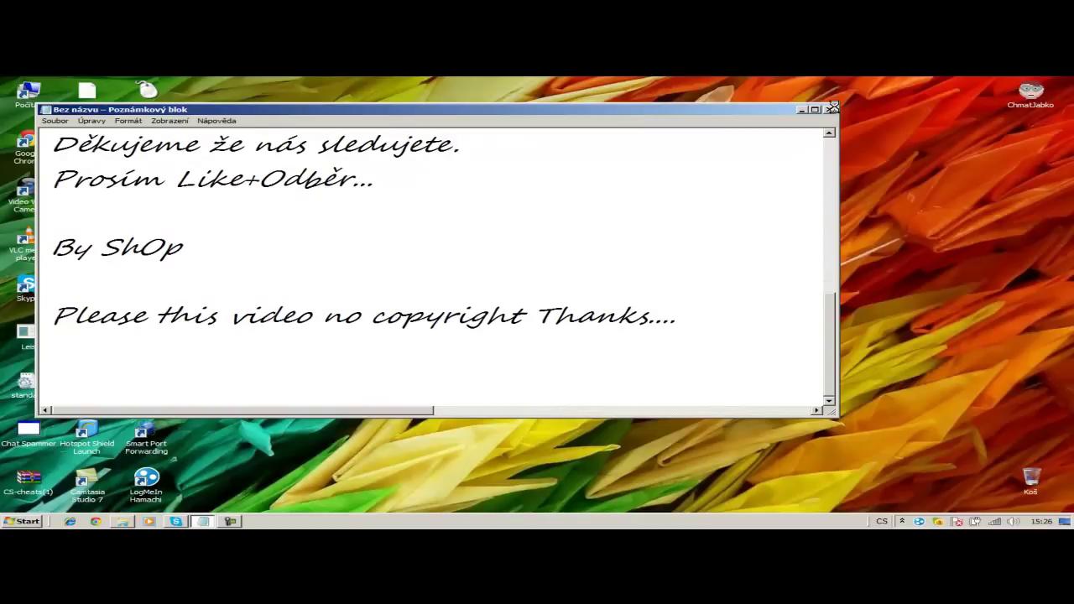
pyautogui.click(831, 109)
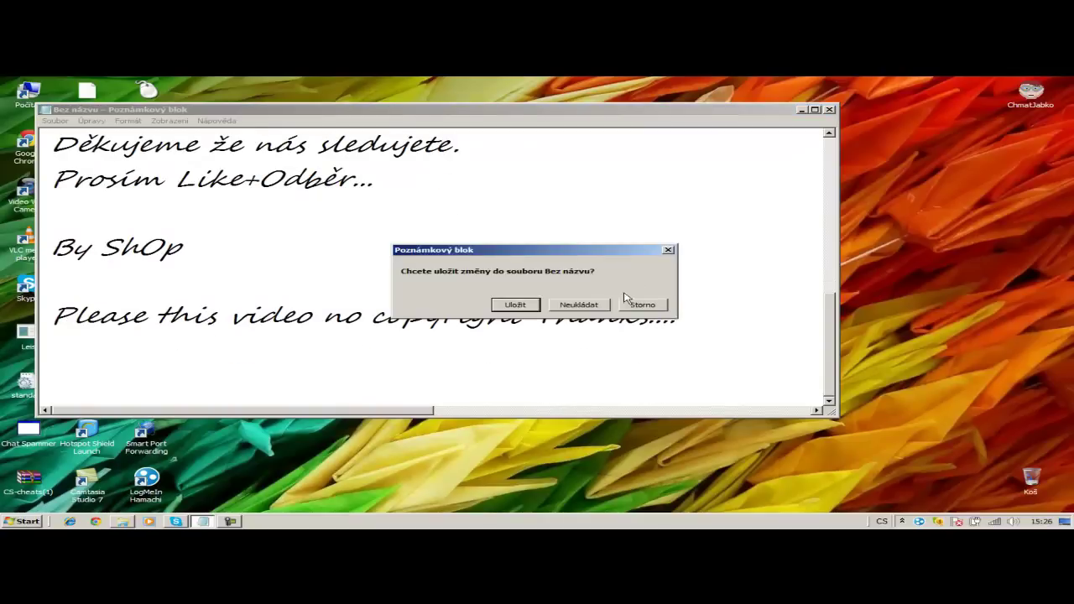
pyautogui.click(579, 306)
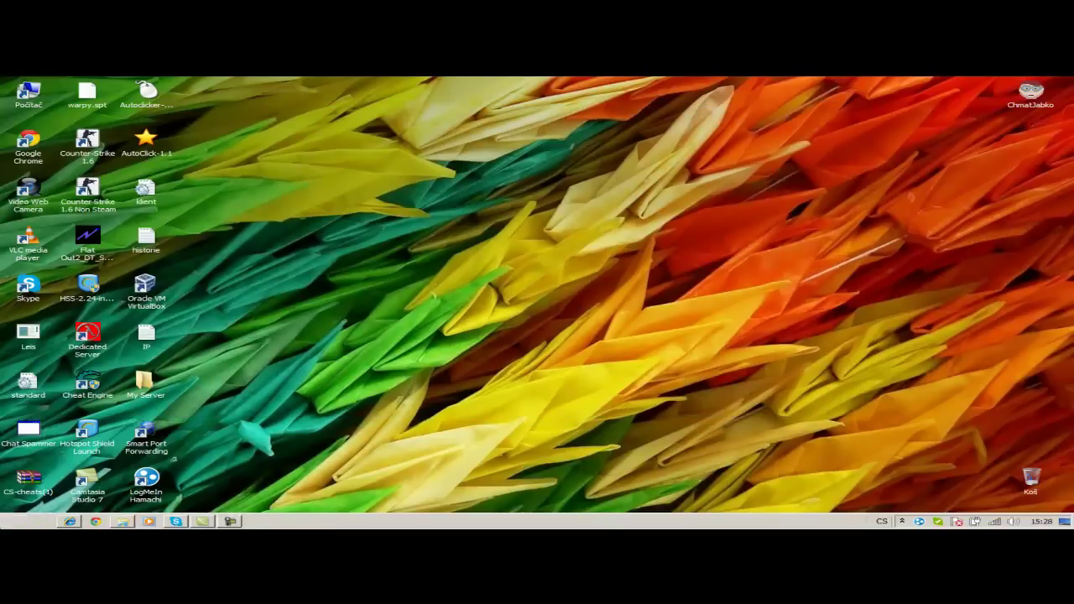
# - Search the Start menu for the misspelled 'noteoad' and close the empty results window
pyautogui.press('super')
pyautogui.write('note')
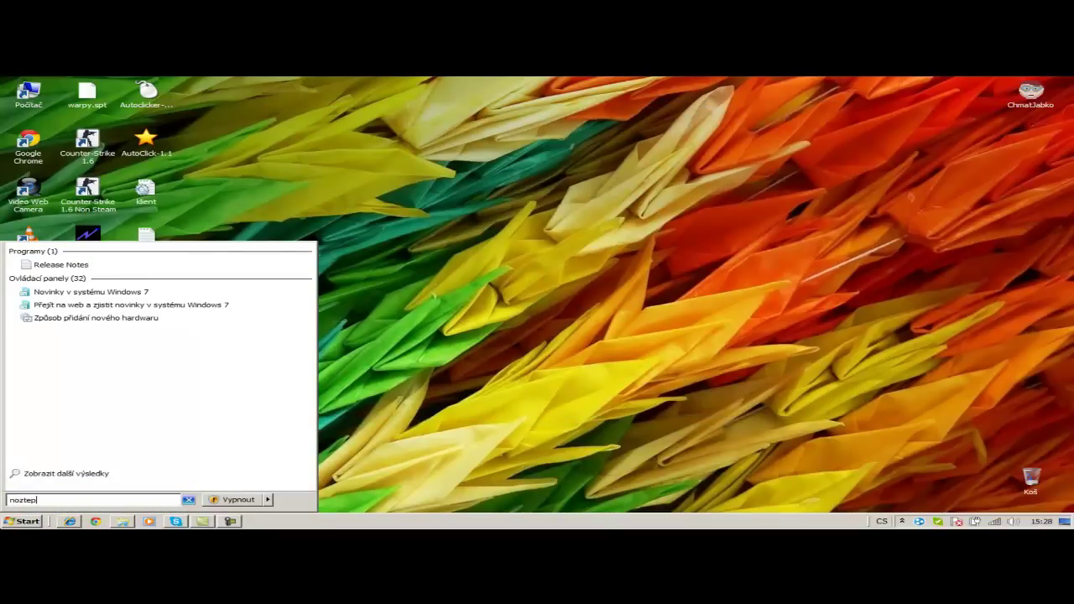
pyautogui.write('oad')
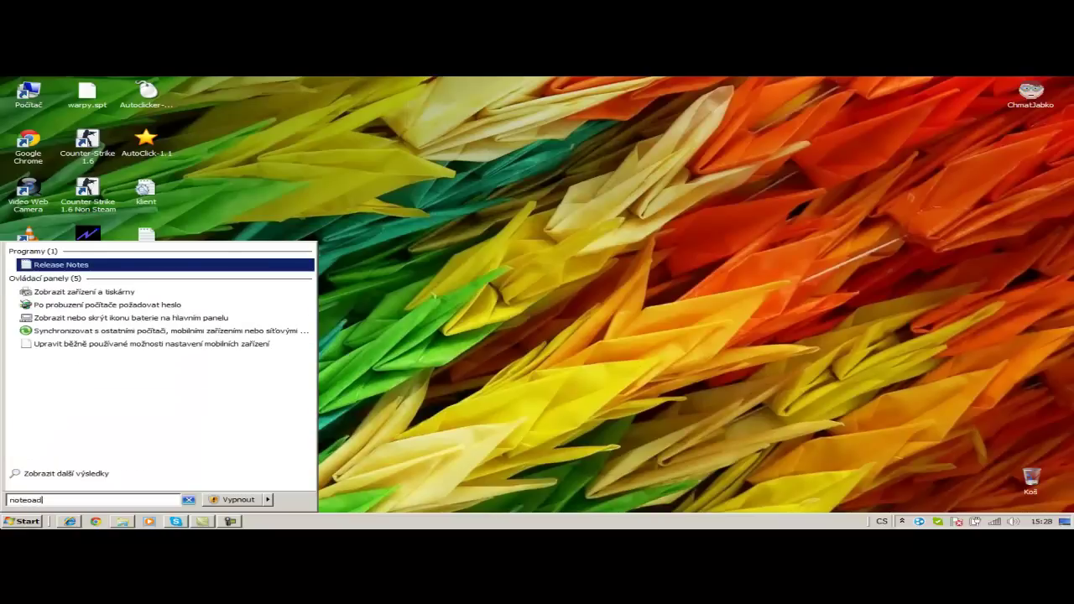
pyautogui.press('Return')
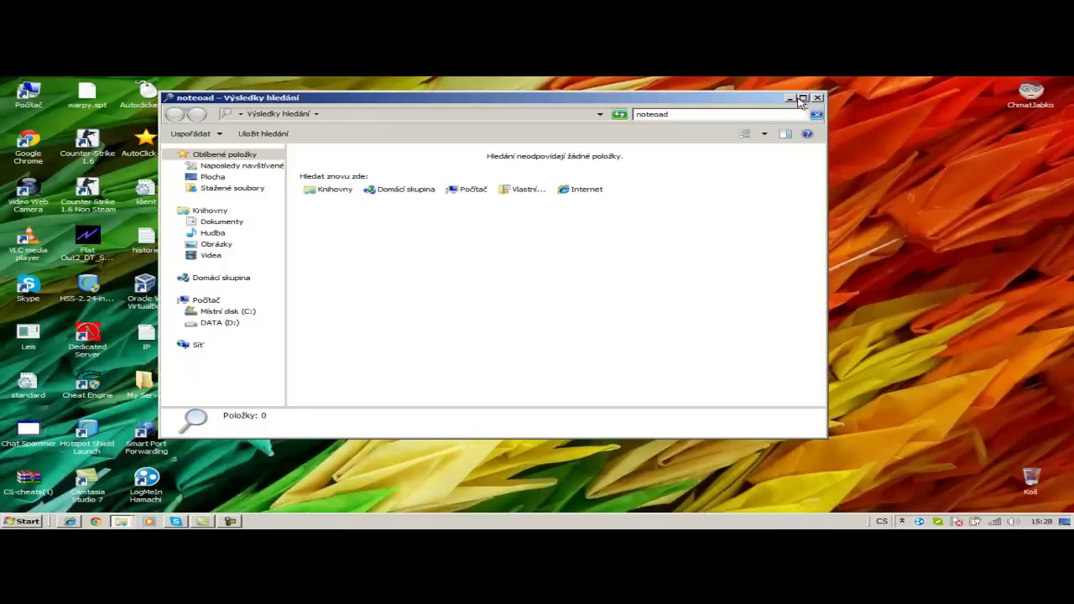
pyautogui.click(818, 98)
# - Launch Notepad from Start search and type 'zapoměl jsem dodat. Že pak vám nepi'
pyautogui.press('super')
pyautogui.write('not')
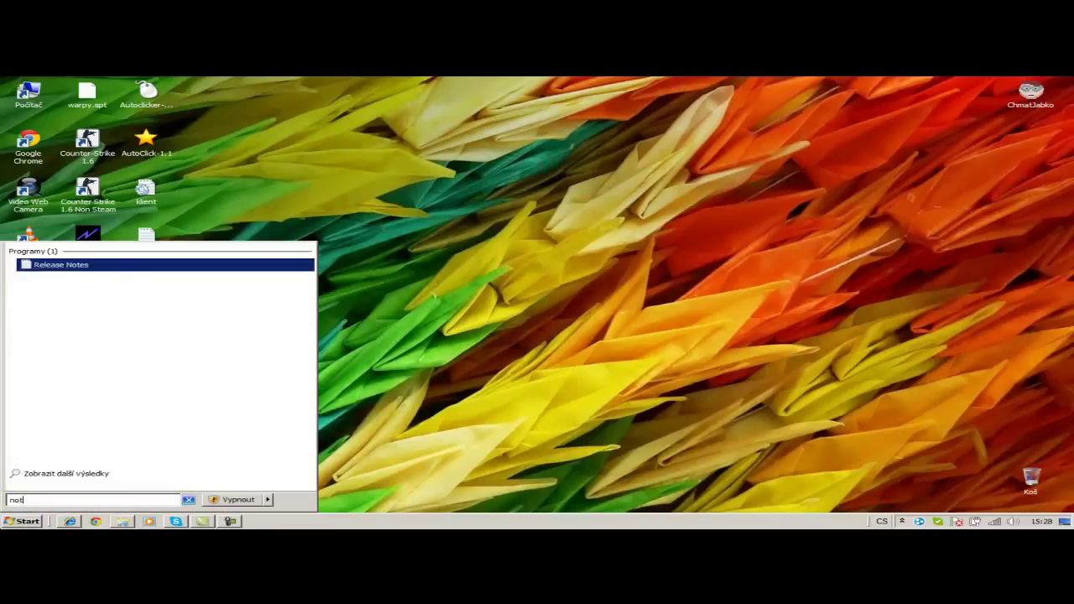
pyautogui.write('epad')
pyautogui.press('Return')
pyautogui.write('zapoměl')
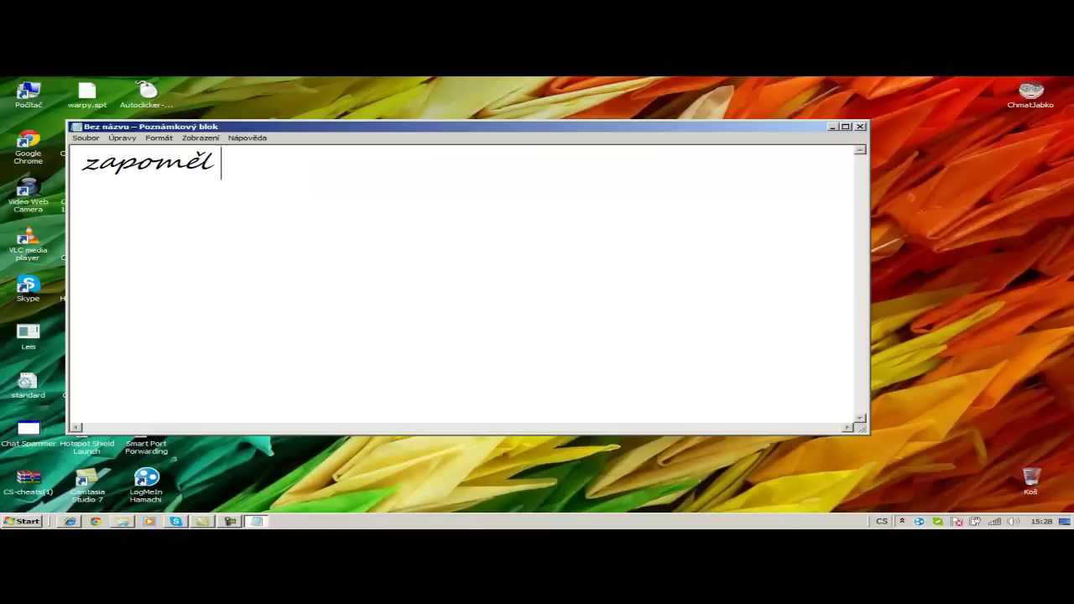
pyautogui.write(' jsem dodat. Ž')
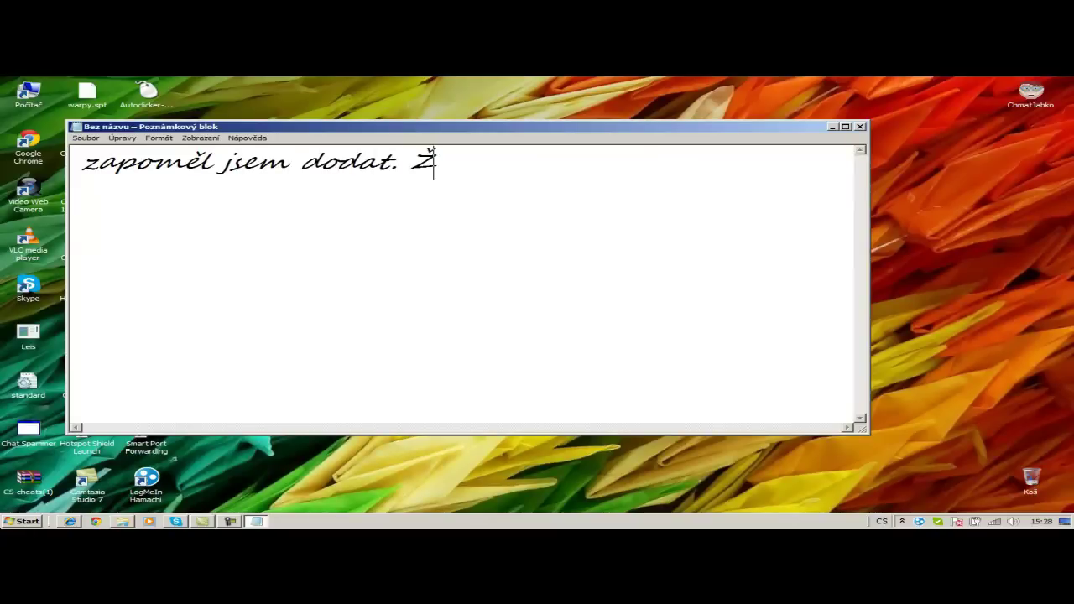
pyautogui.write('e pak vám nepi')
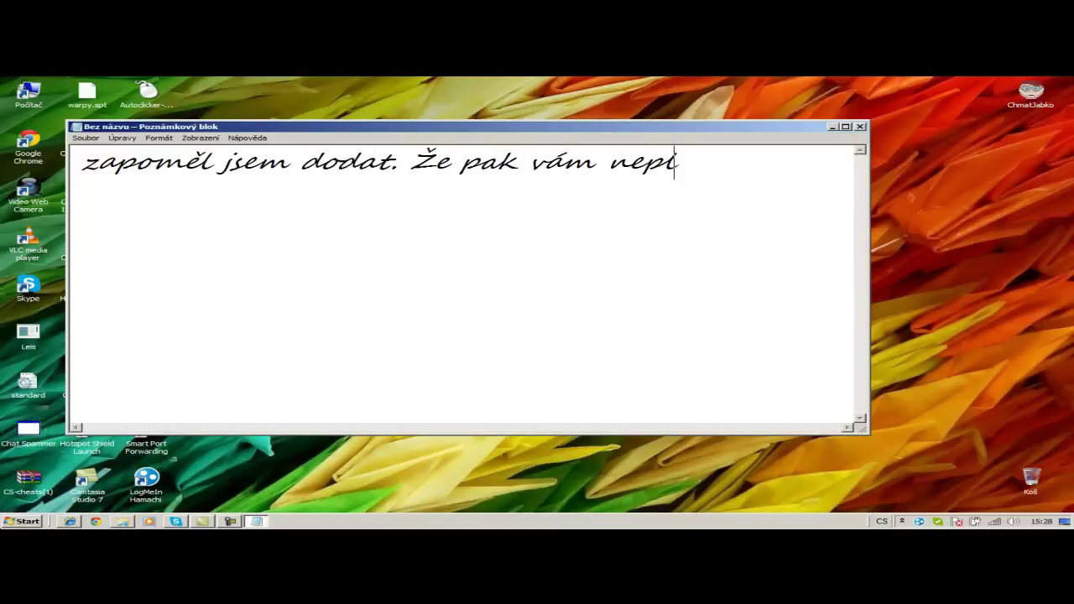
# - Finish the line with 'nepůjde jabko...' and add a second line about playing with your own server
pyautogui.press('BackSpace')
pyautogui.write('ůjde j')
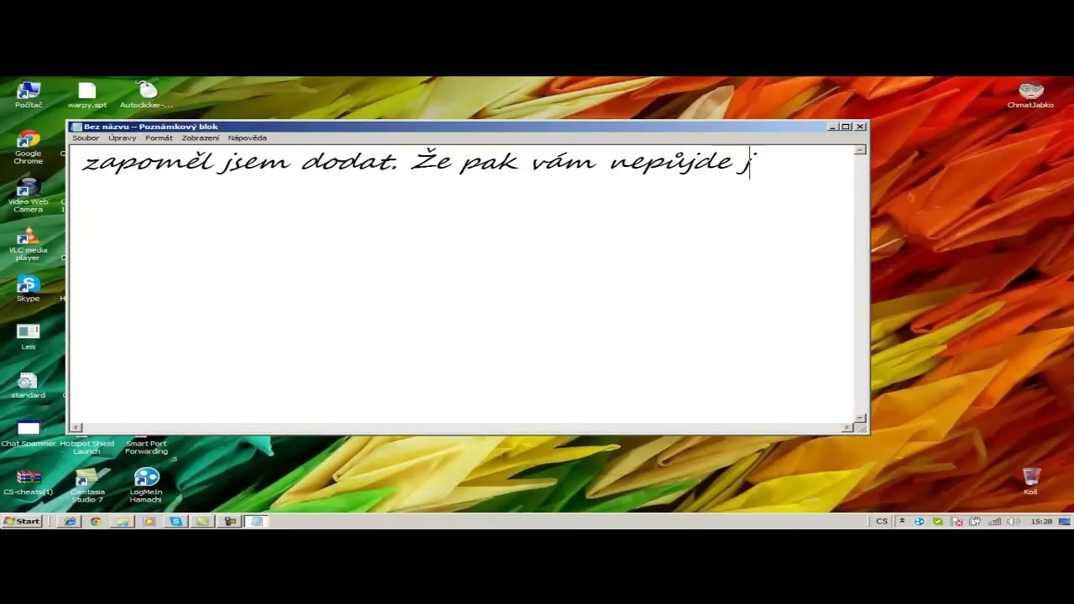
pyautogui.write('abko...')
pyautogui.press('Return')
pyautogui.write('A c')
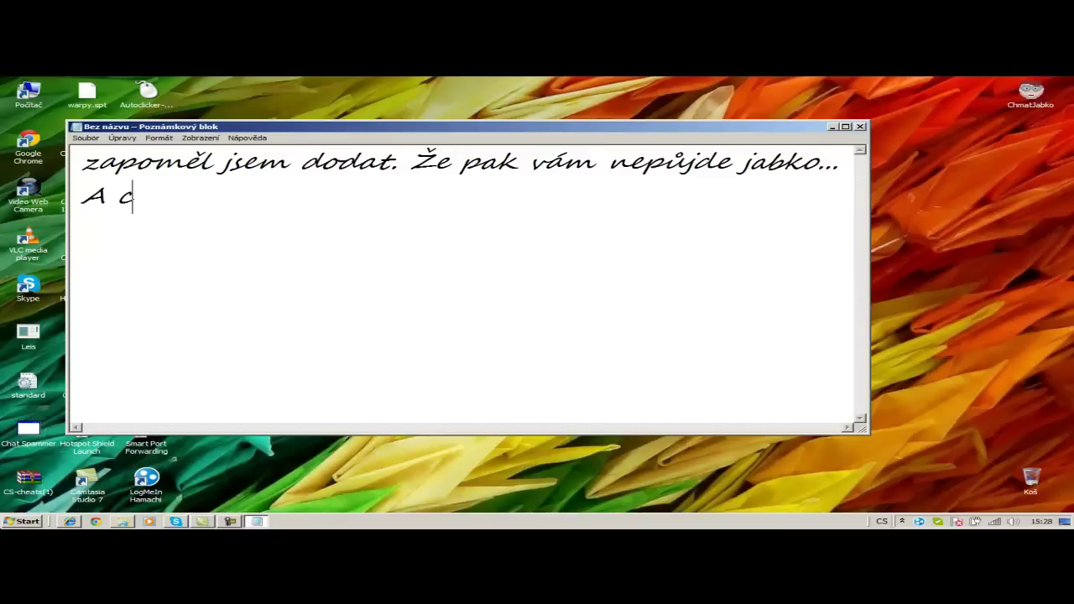
pyautogui.write('těli')
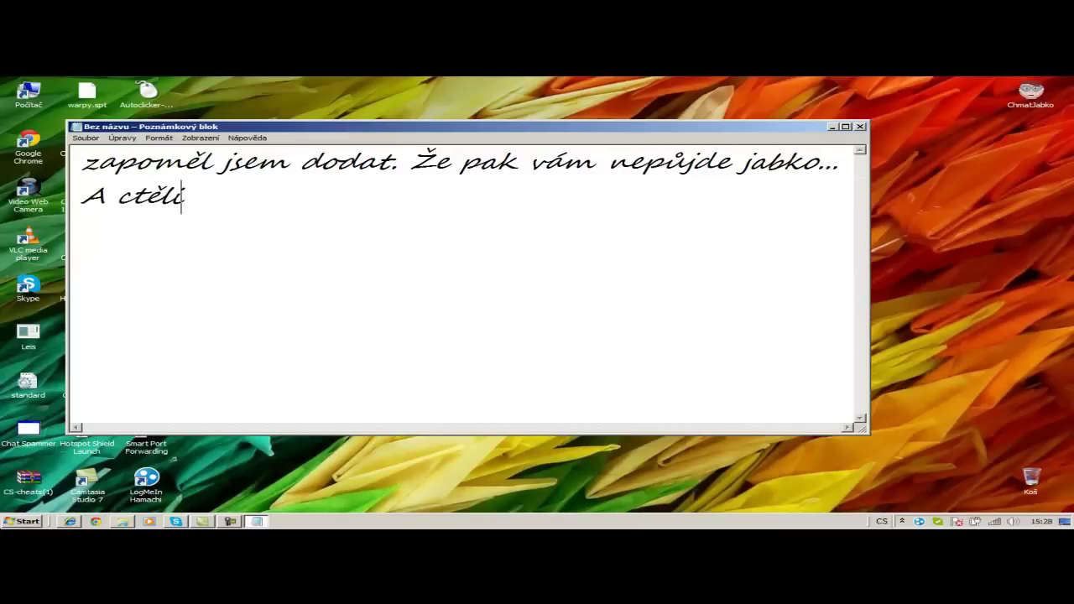
pyautogui.press('BackSpace')
pyautogui.press('BackSpace')
pyautogui.press('BackSpace')
pyautogui.press('BackSpace')
pyautogui.write('htěli by')
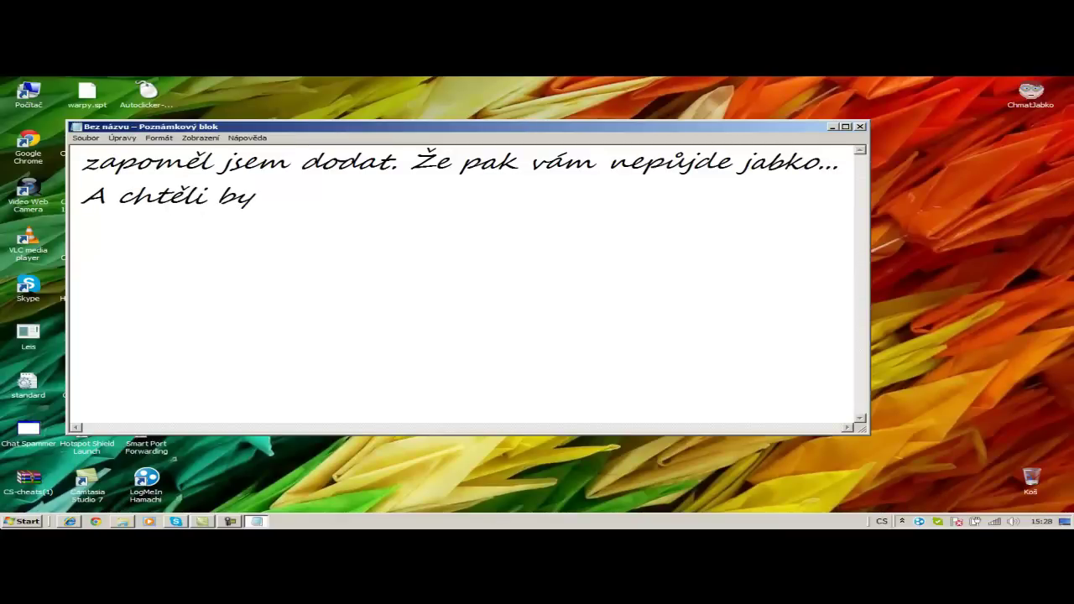
pyautogui.write(' jste hrát z')
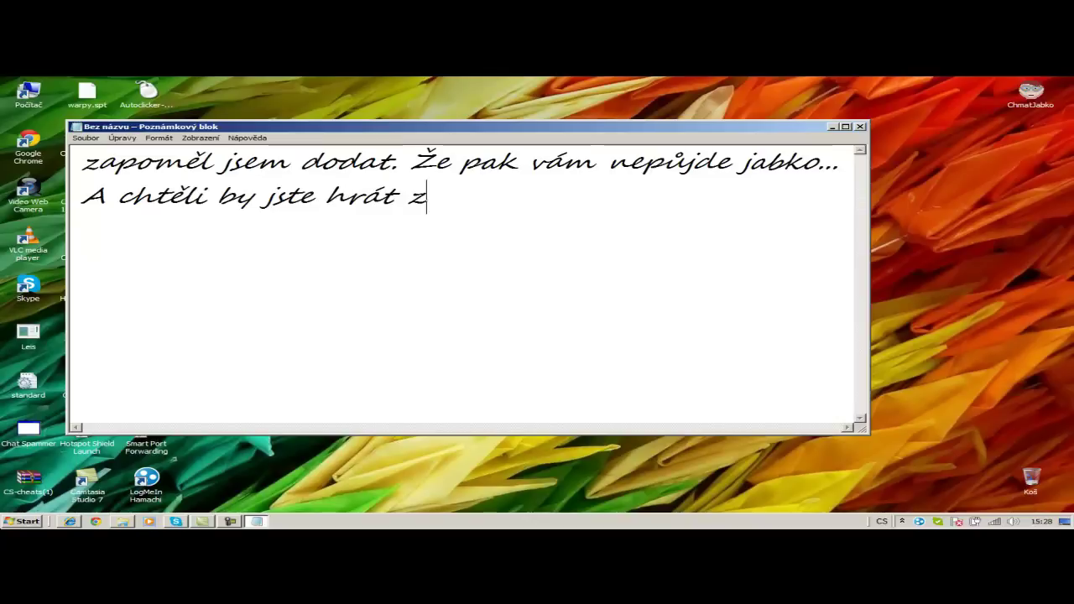
pyautogui.write('ap')
pyautogui.press('BackSpace')
pyautogui.press('BackSpace')
pyautogui.write('p')
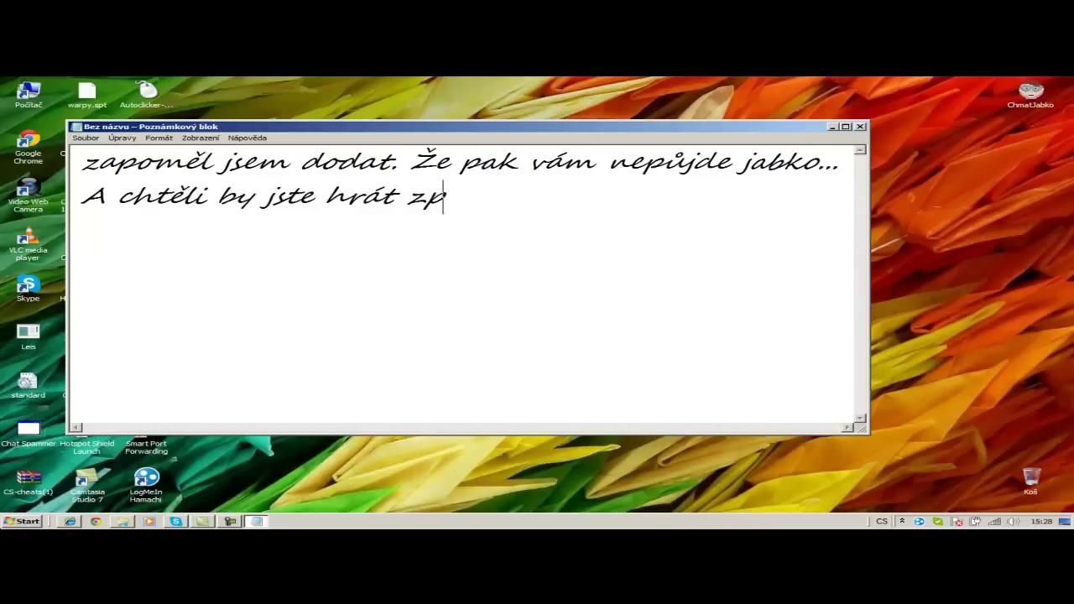
pyautogui.write('átky jabko ? t')
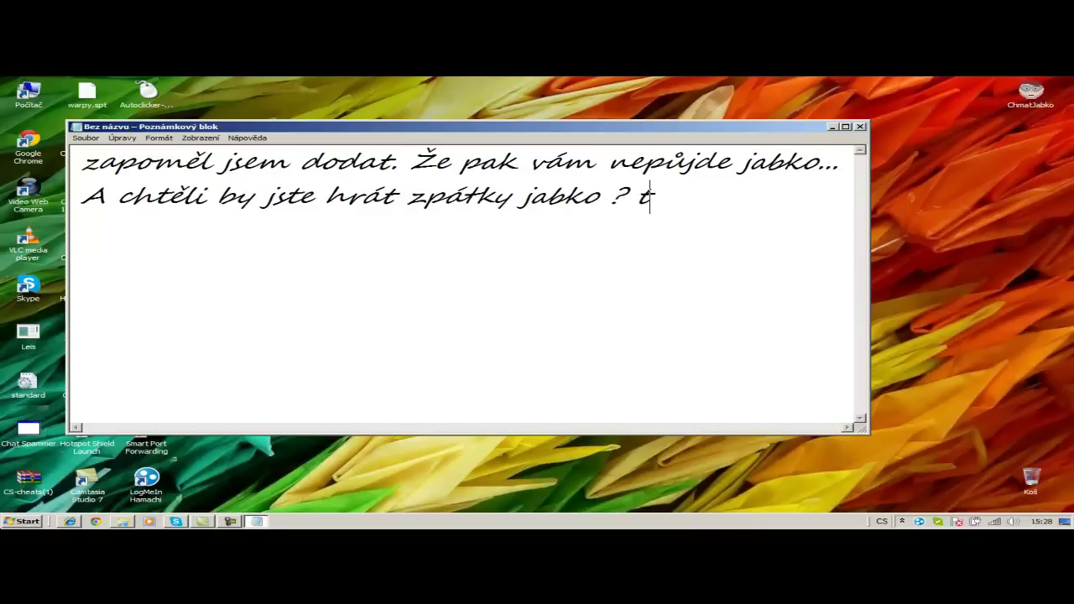
pyautogui.write('ak uděl')
pyautogui.write('jte podle mě. a ')
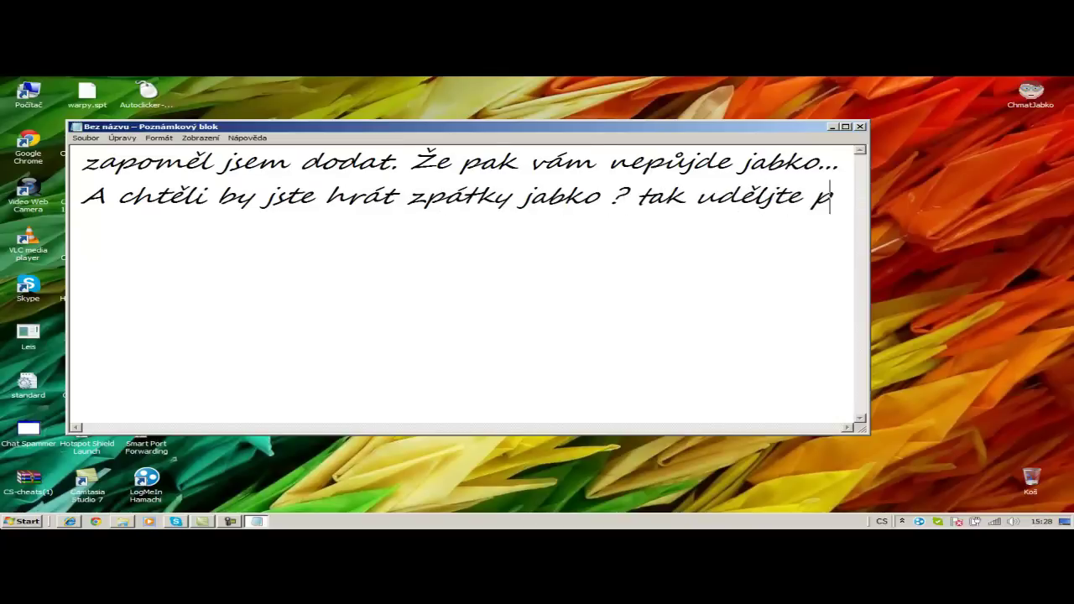
pyautogui.write('pak')
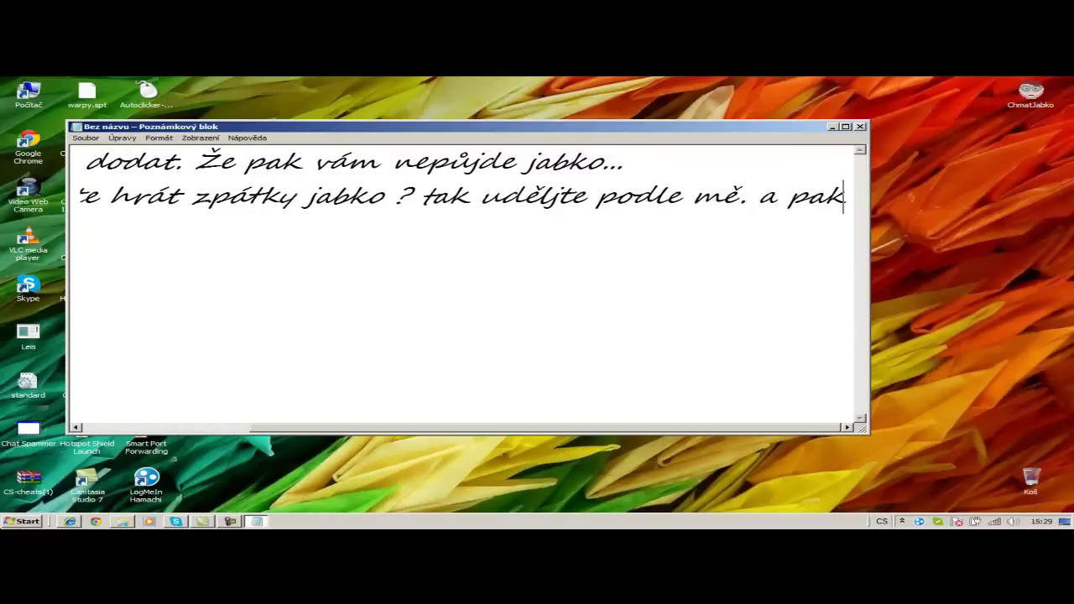
pyautogui.write(' zase svrj serve')
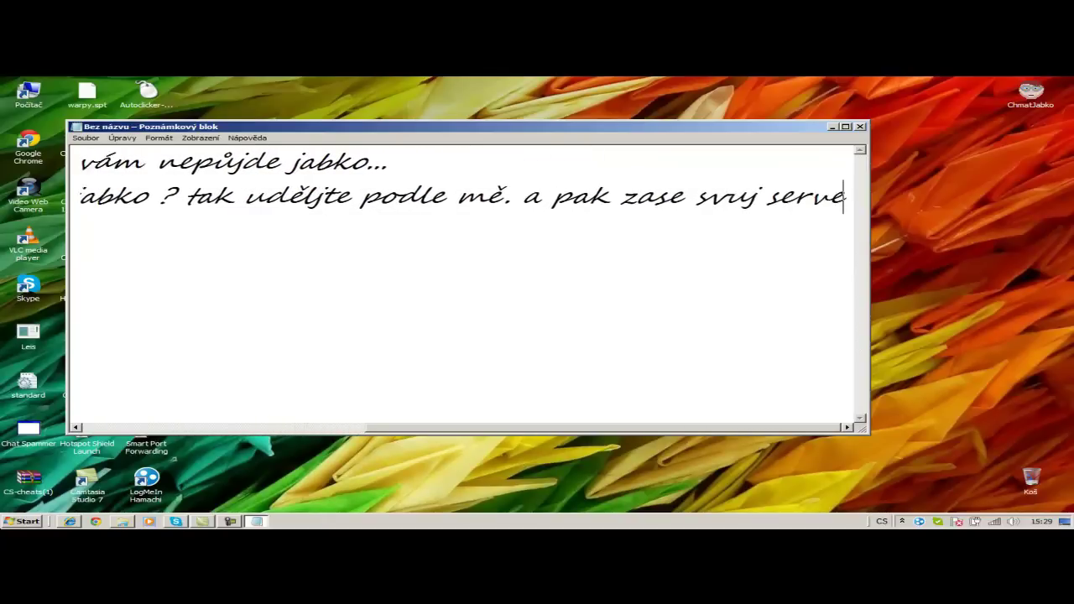
pyautogui.write('r uděláte zase ')
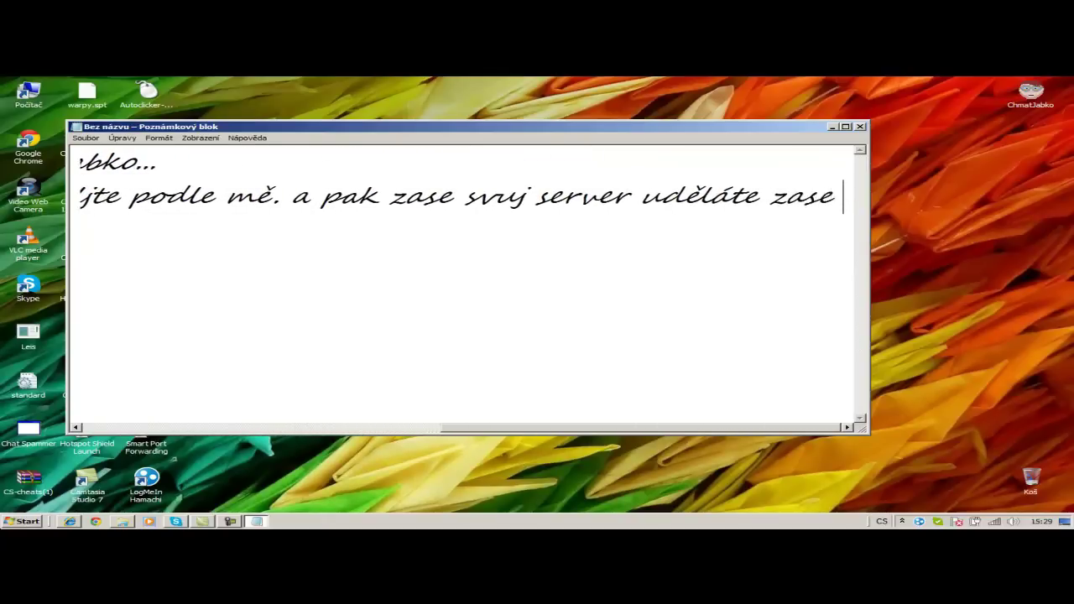
pyautogui.write('to samy...')
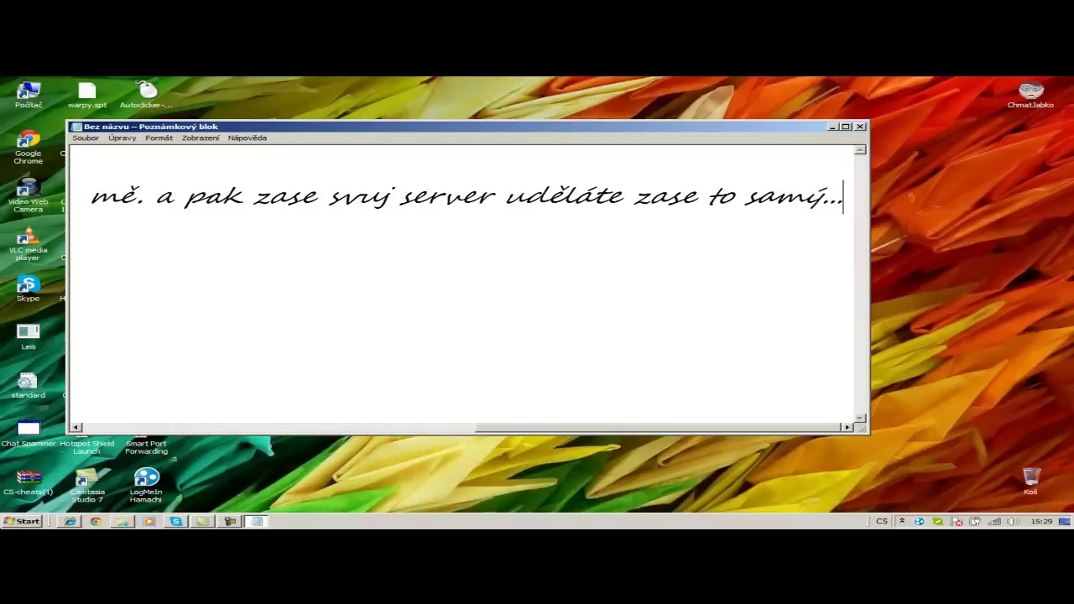
# - Add 'Dívejte se že nepůjde jabko', test the ChmatJabko login, then type 'Tak a tedkom uděláme toto.'
pyautogui.press('Return')
pyautogui.write('Dívejte se že ne')
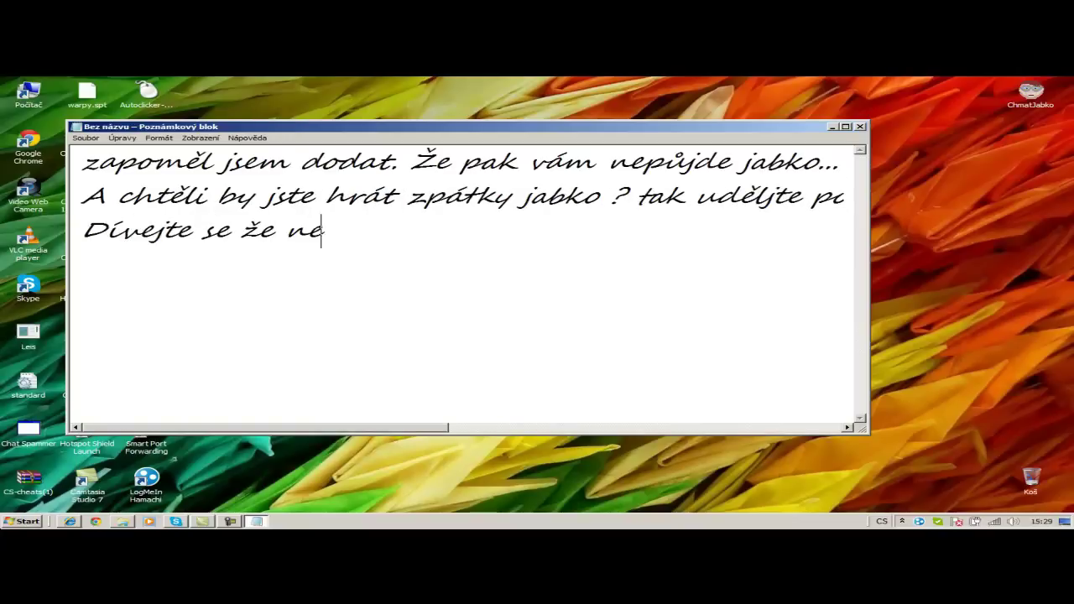
pyautogui.write('půjde jabko....')
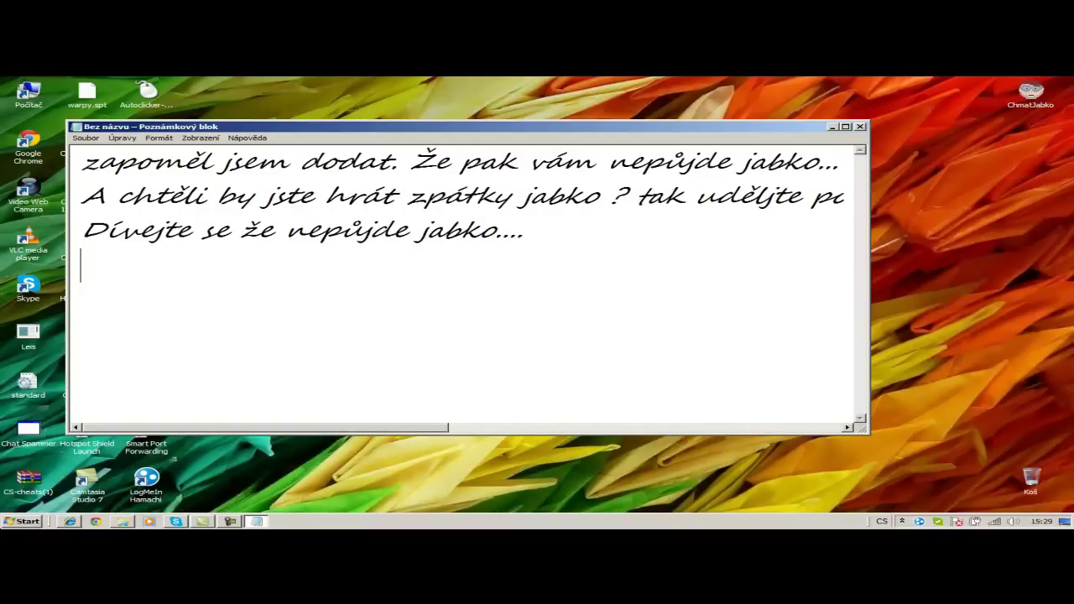
pyautogui.click(1041, 84)
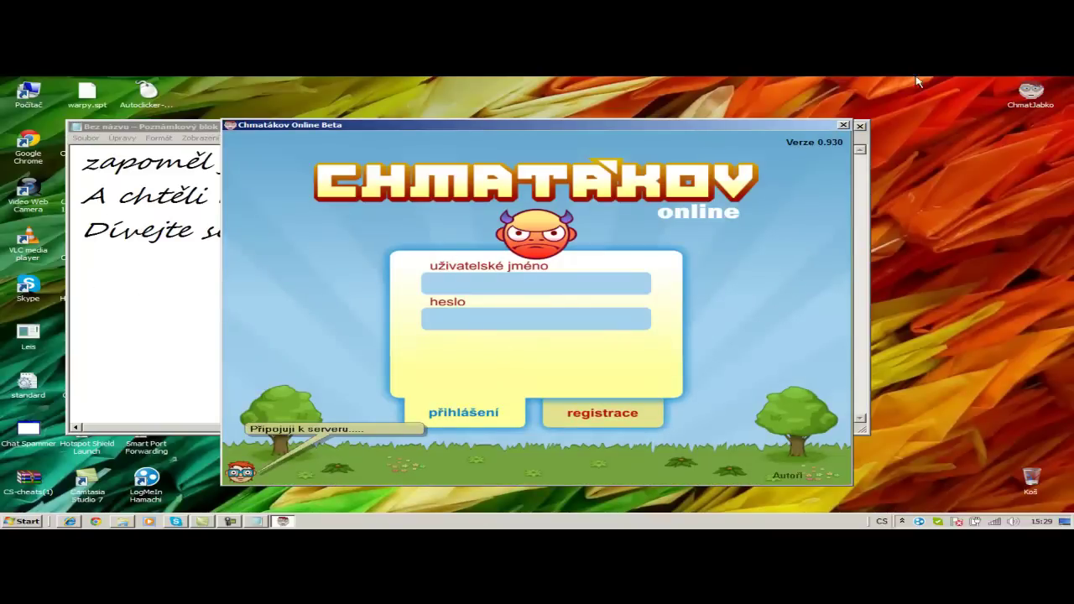
pyautogui.click(843, 125)
pyautogui.write('Tak')
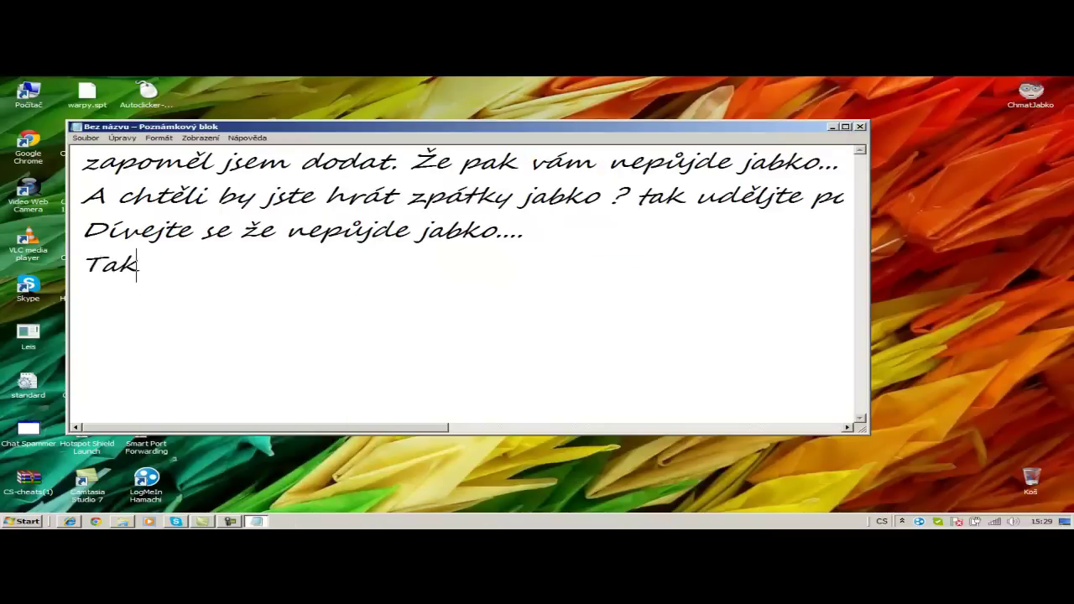
pyautogui.write(' a tedkom udělá')
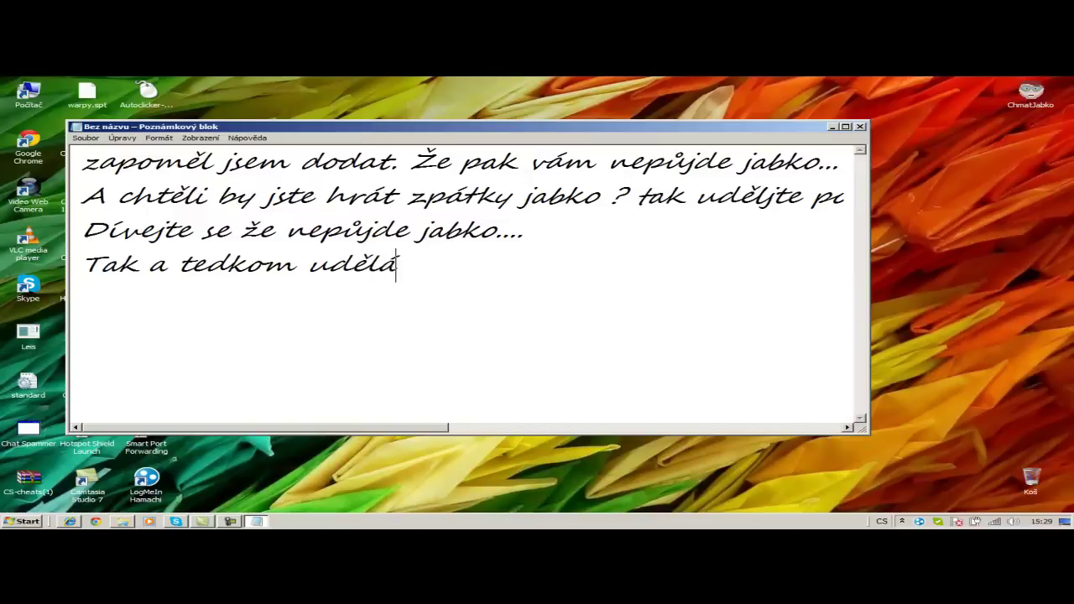
pyautogui.write('me toto...')
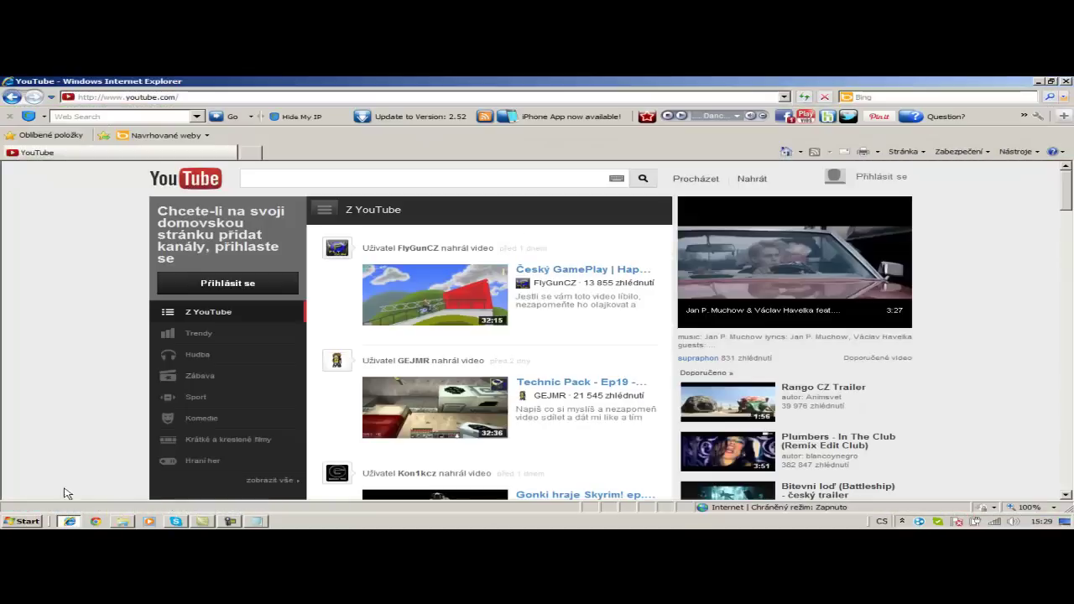
pyautogui.click(28, 521)
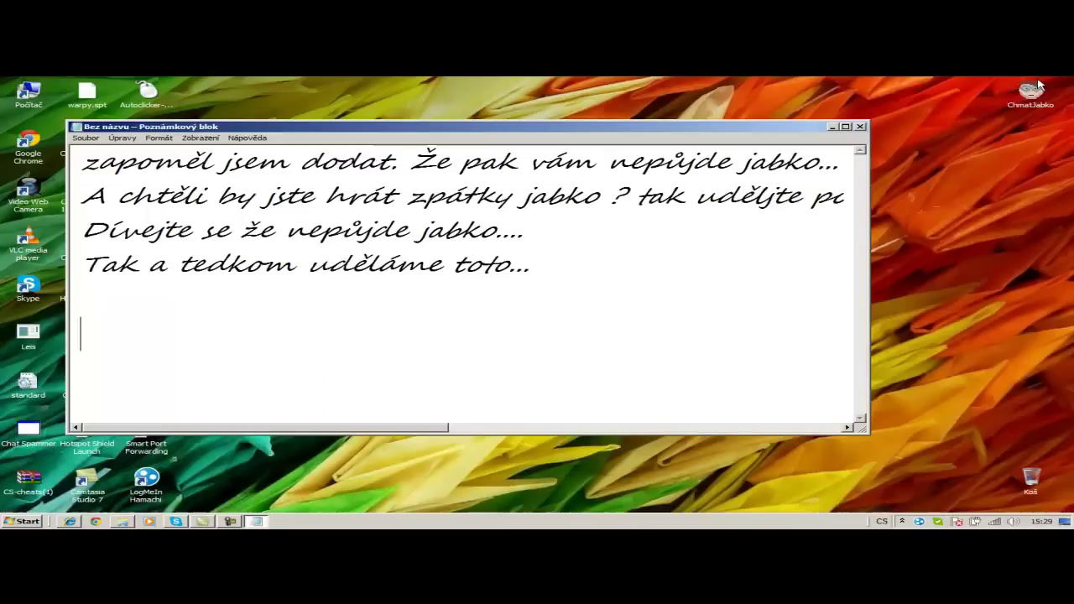
pyautogui.press('super')
# - Open the Loopback adapter connection's properties through Network and Sharing Center
pyautogui.click(290, 419)
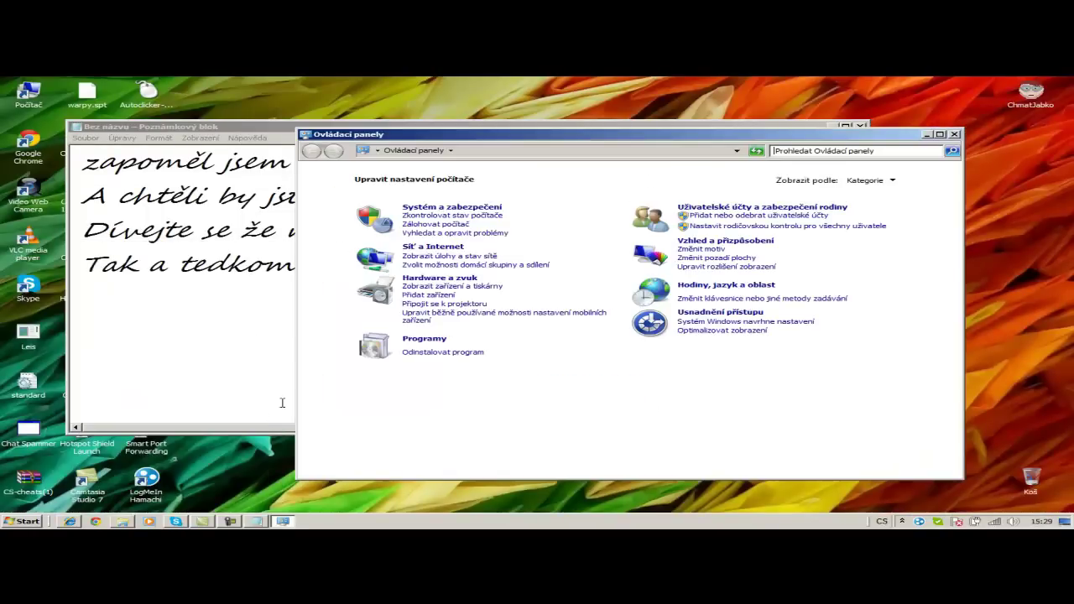
pyautogui.click(433, 246)
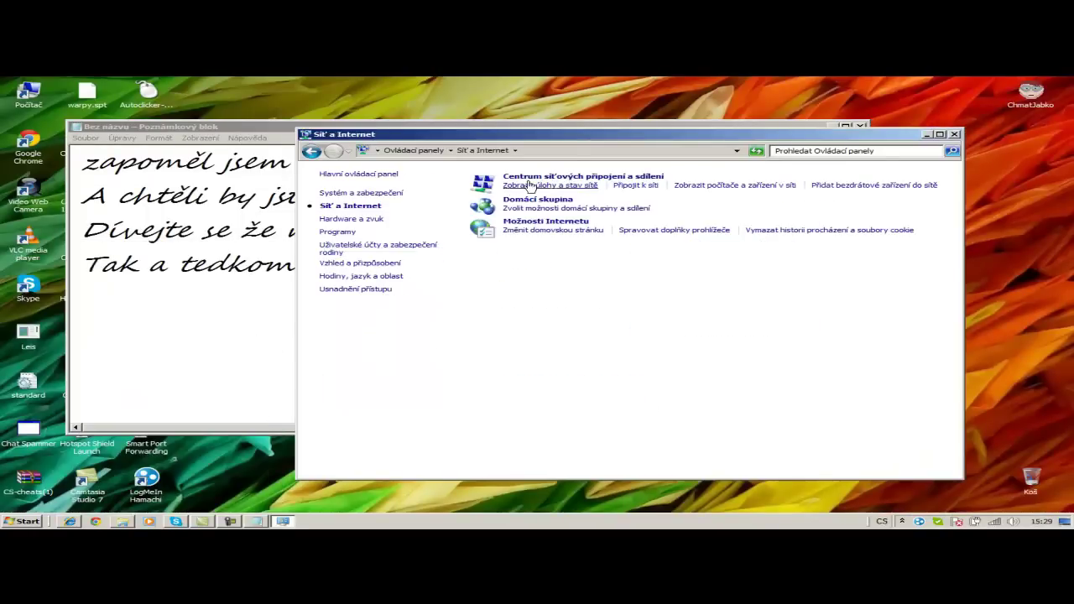
pyautogui.click(506, 186)
pyautogui.click(407, 207)
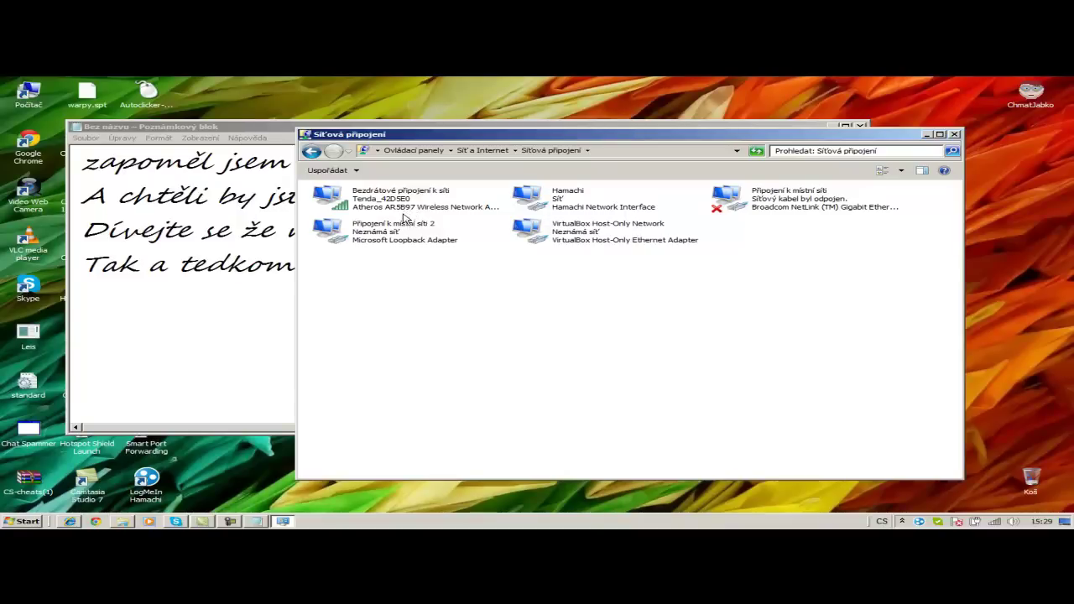
pyautogui.doubleClick(395, 244)
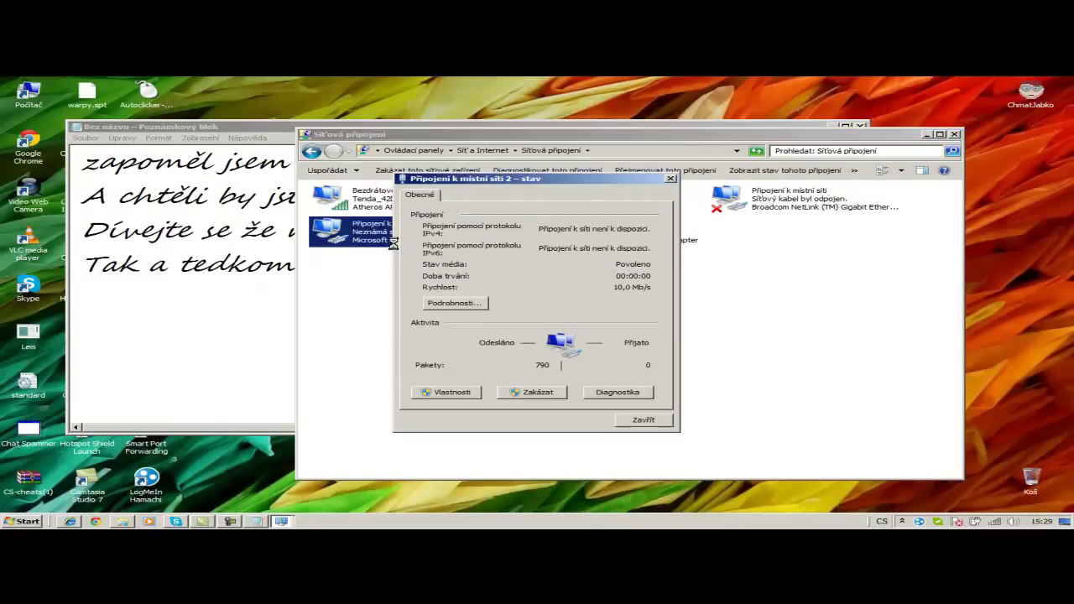
pyautogui.click(440, 395)
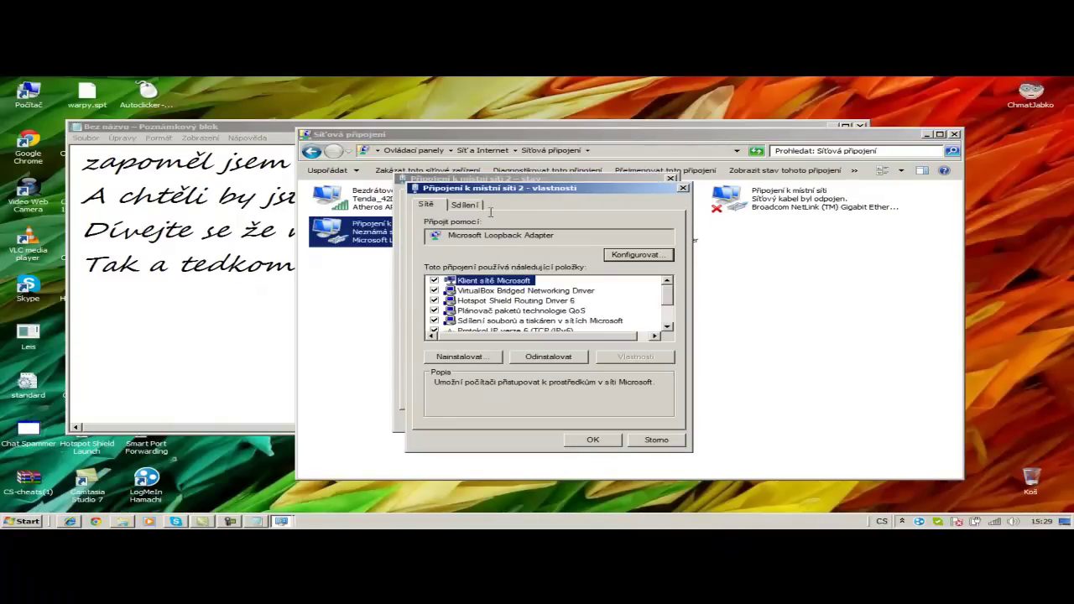
pyautogui.click(466, 205)
pyautogui.click(427, 205)
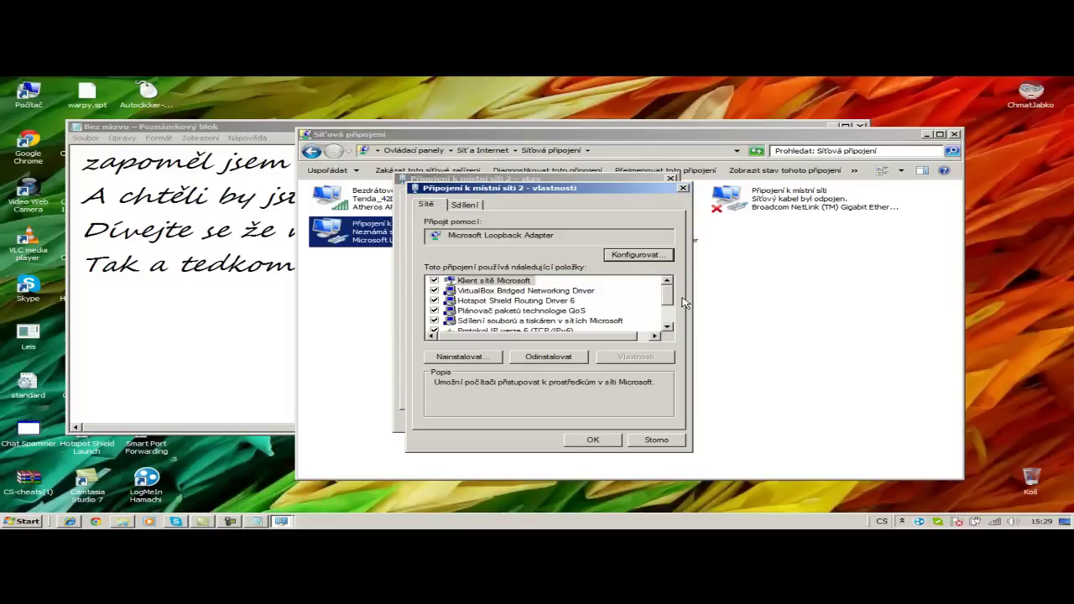
pyautogui.scroll(-3, 669, 328)
# - Set IPv4 to obtain the IP and DNS server addresses automatically, then close the dialogs
pyautogui.click(546, 308)
pyautogui.click(625, 357)
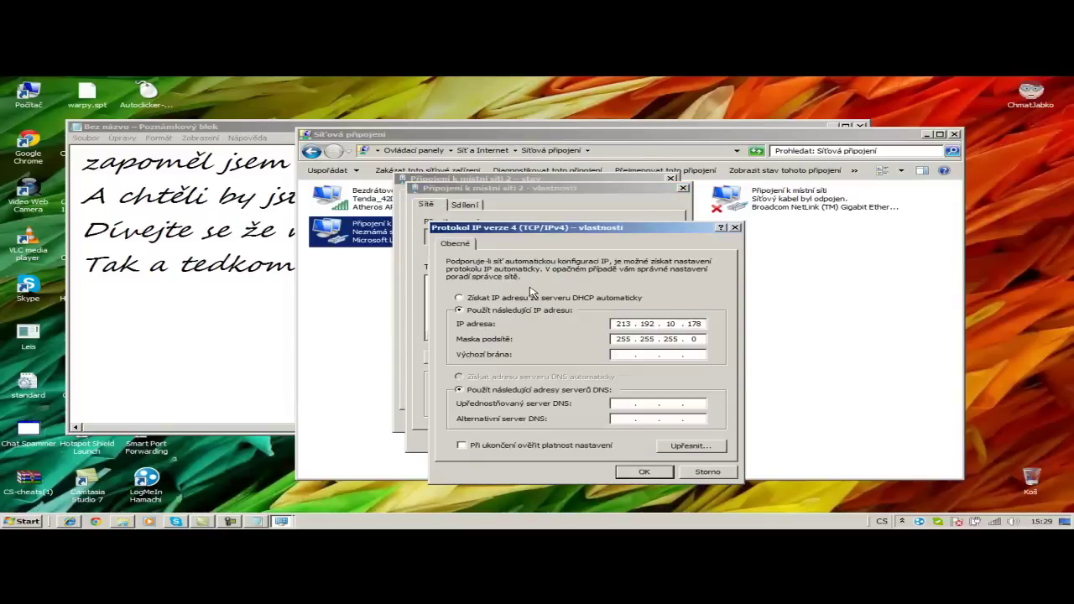
pyautogui.click(529, 298)
pyautogui.click(590, 382)
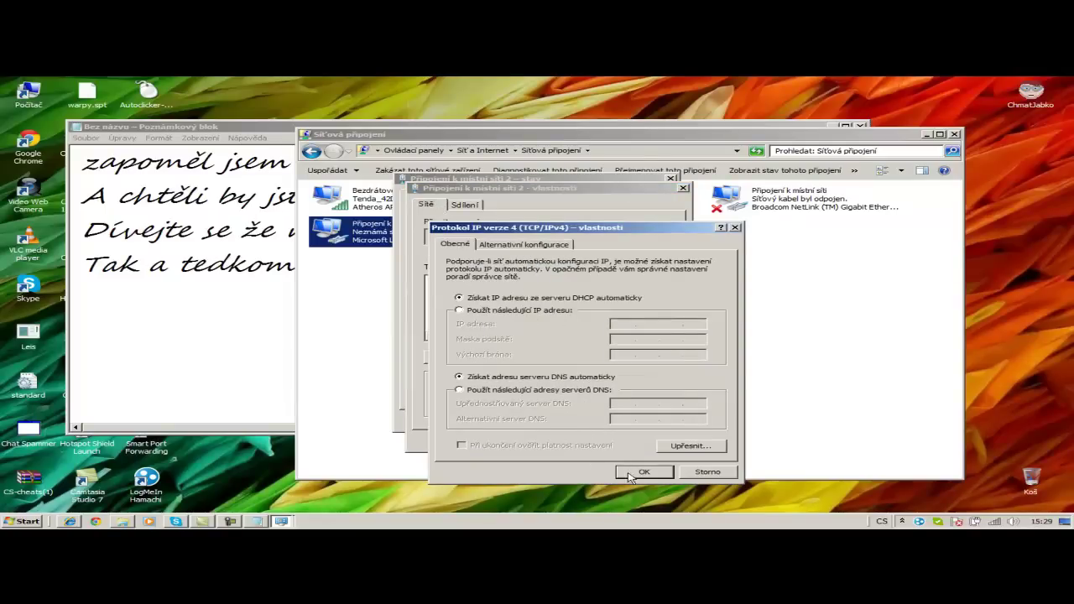
pyautogui.click(632, 473)
pyautogui.click(598, 439)
pyautogui.click(625, 422)
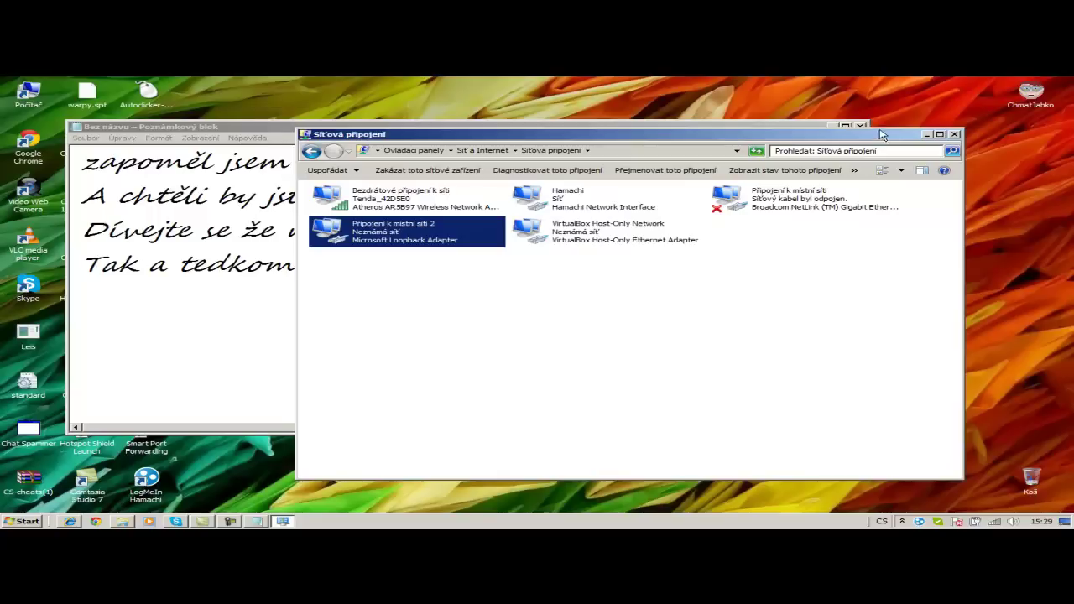
# - Close Network Connections, type 'A nyní....', and check that the ChmatJabko login opens
pyautogui.click(955, 134)
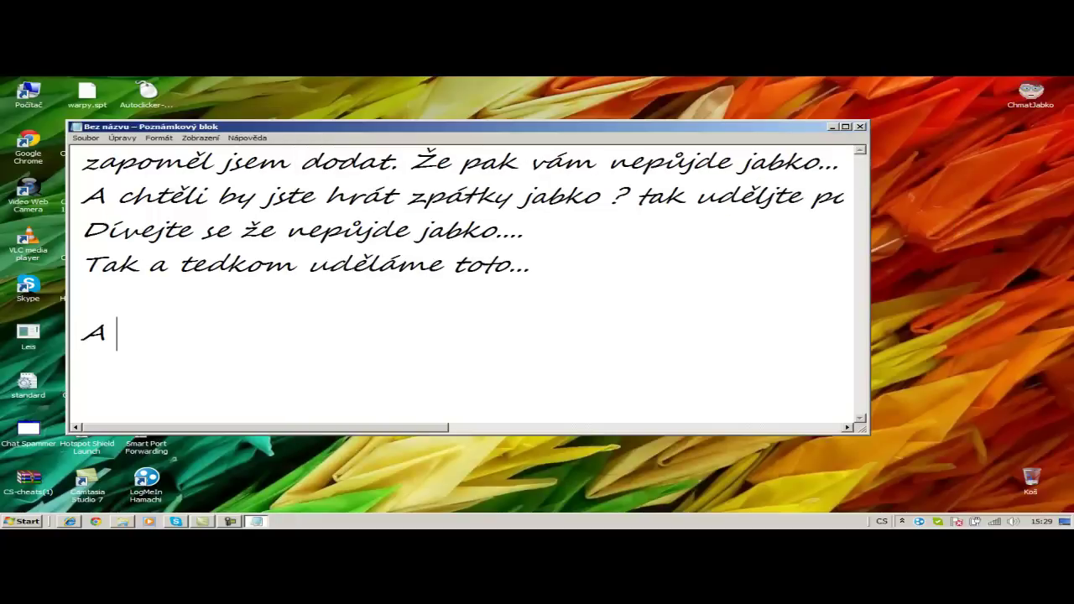
pyautogui.write('nyní....')
pyautogui.press('Return')
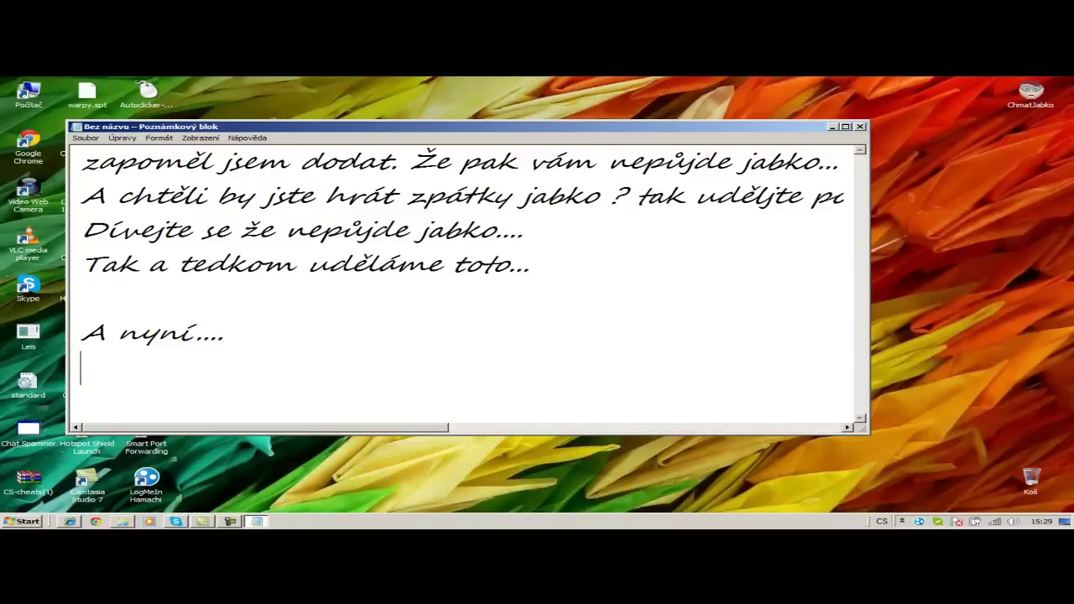
pyautogui.click(1049, 99)
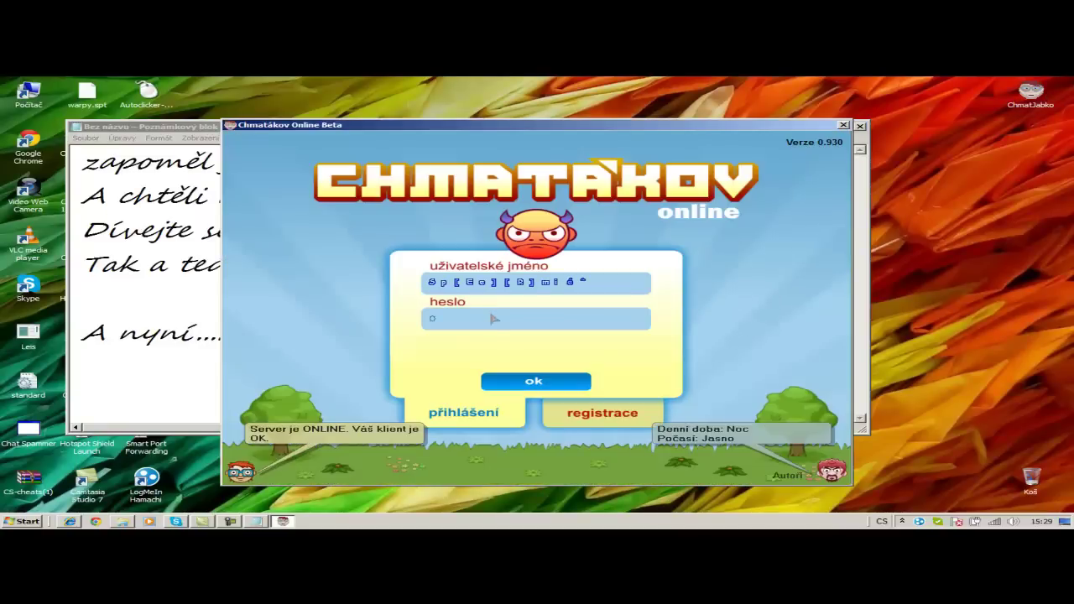
pyautogui.click(860, 125)
# - Add the lines 'Už nám jede jabko...' and ':)))' to the note
pyautogui.write('Dě')
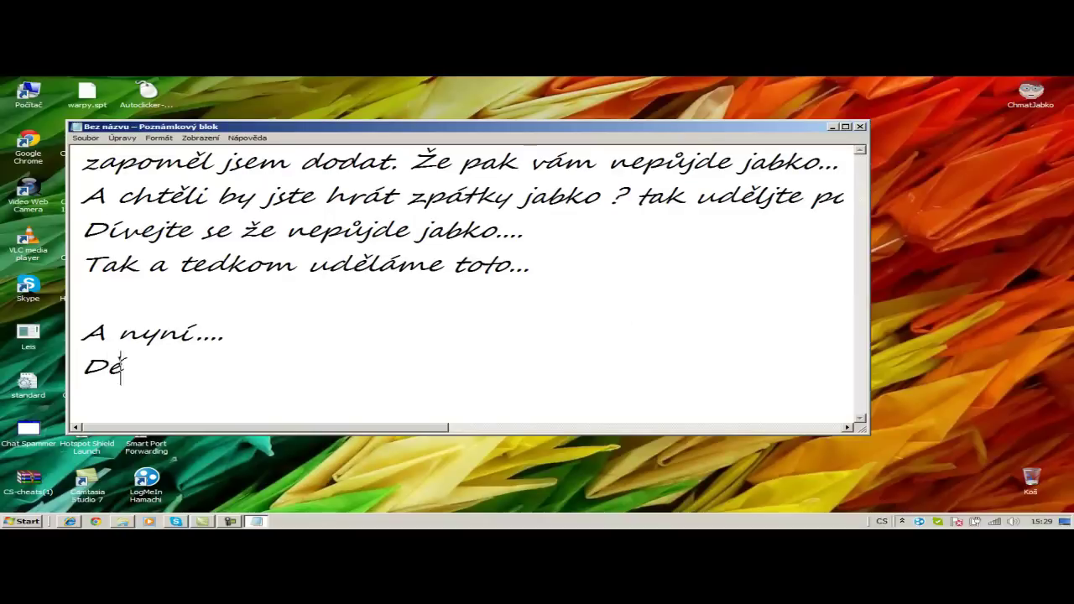
pyautogui.press('BackSpace')
pyautogui.press('BackSpace')
pyautogui.write('Už nám jede jabk')
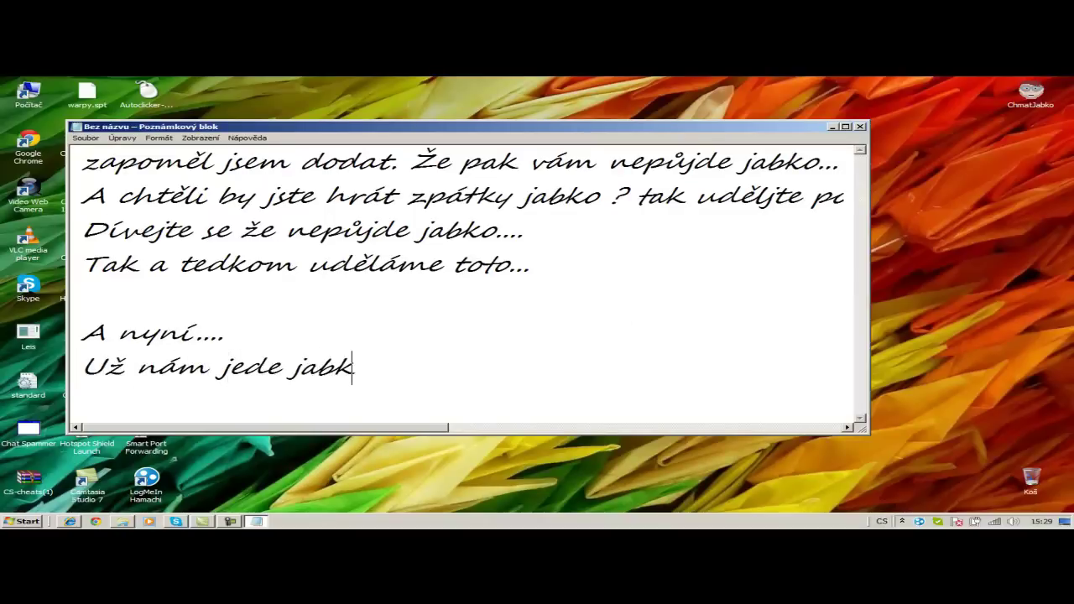
pyautogui.write('o...')
pyautogui.press('Return')
pyautogui.write('.')
pyautogui.rightClick(467, 289)
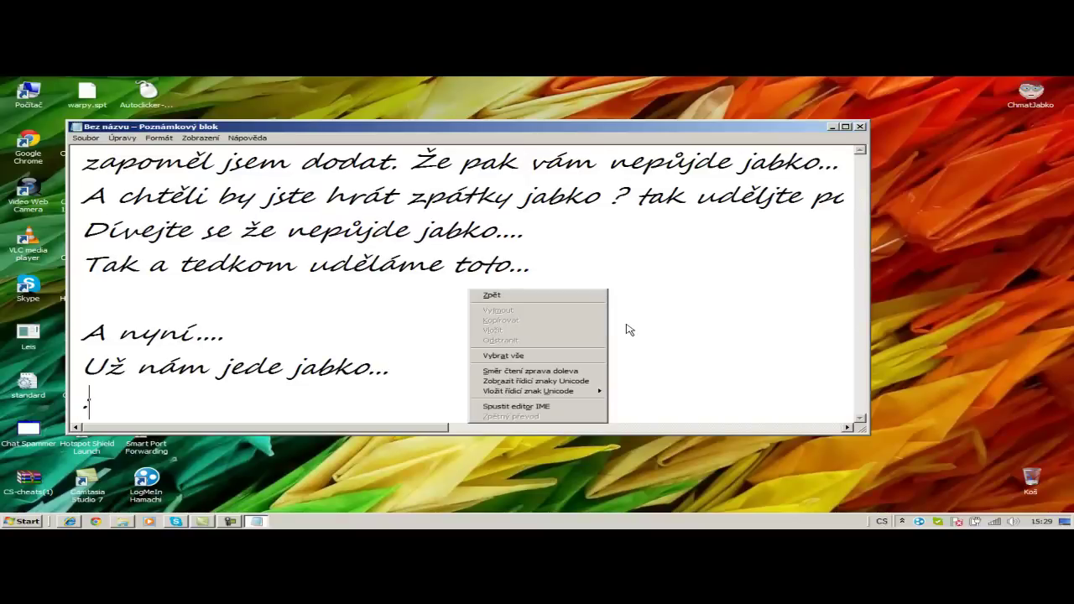
pyautogui.click(365, 409)
pyautogui.write(')))')
pyautogui.press('Return')
pyautogui.press('Return')
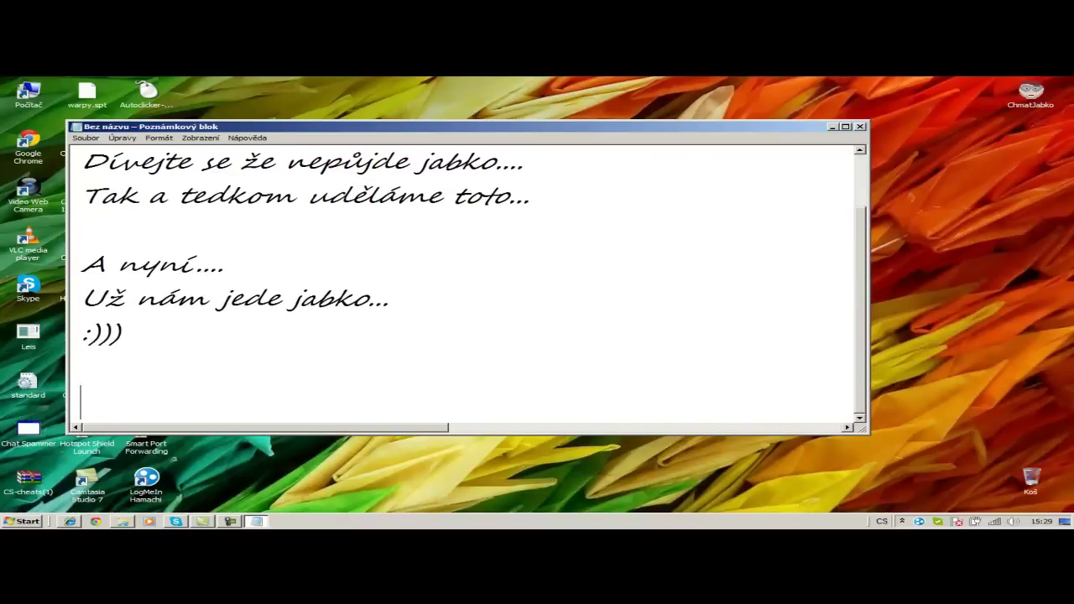